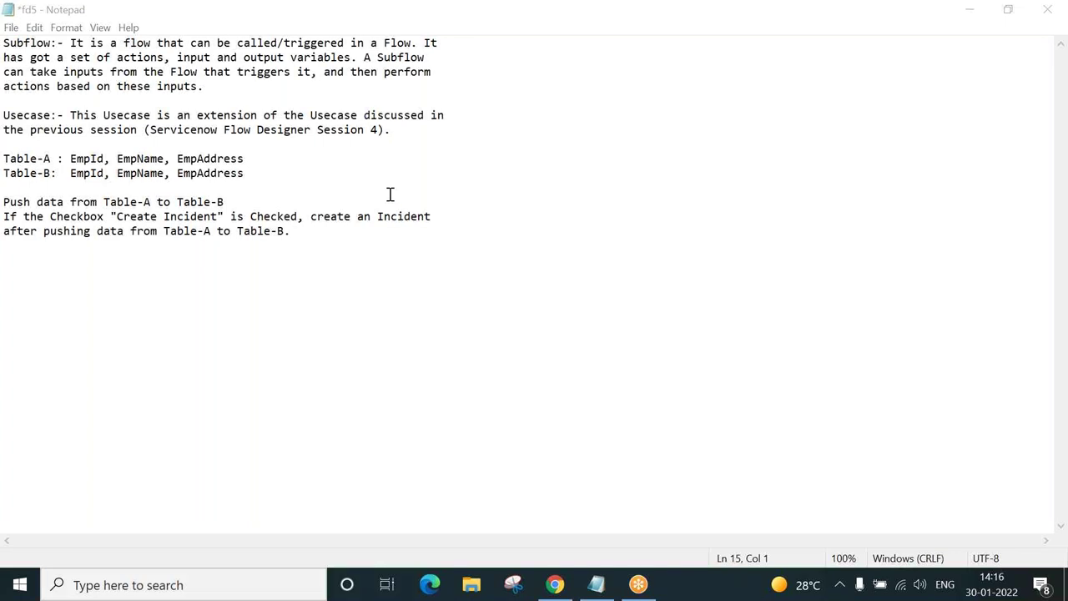
Review the notes on the subflow definition, the use case, and the Table-A and Table-B fields.
{"action": "left_click", "coordinate": [242, 19]}
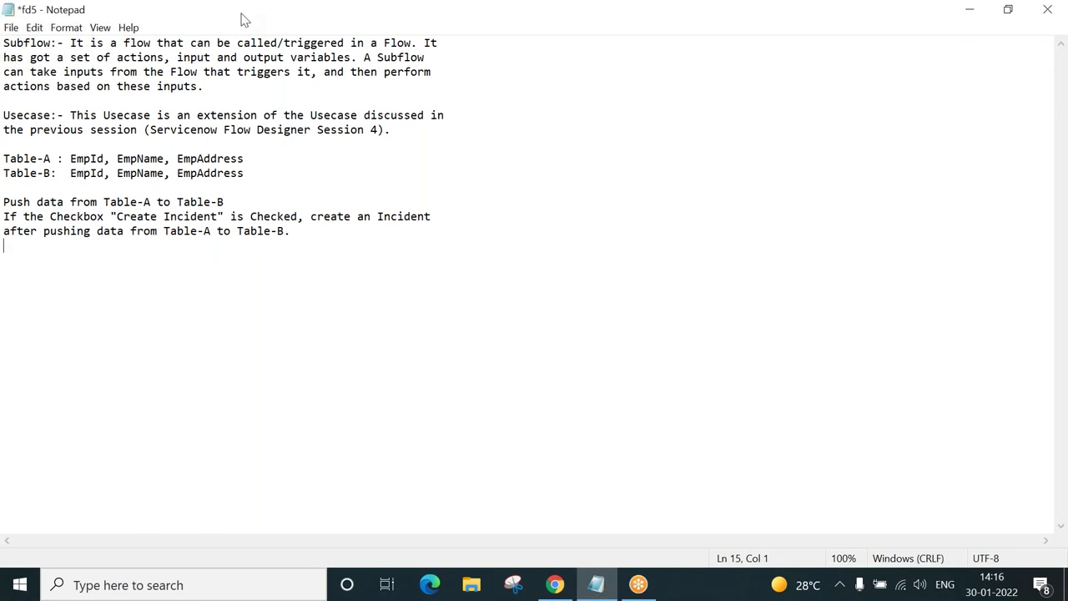
{"action": "double_click", "coordinate": [31, 42]}
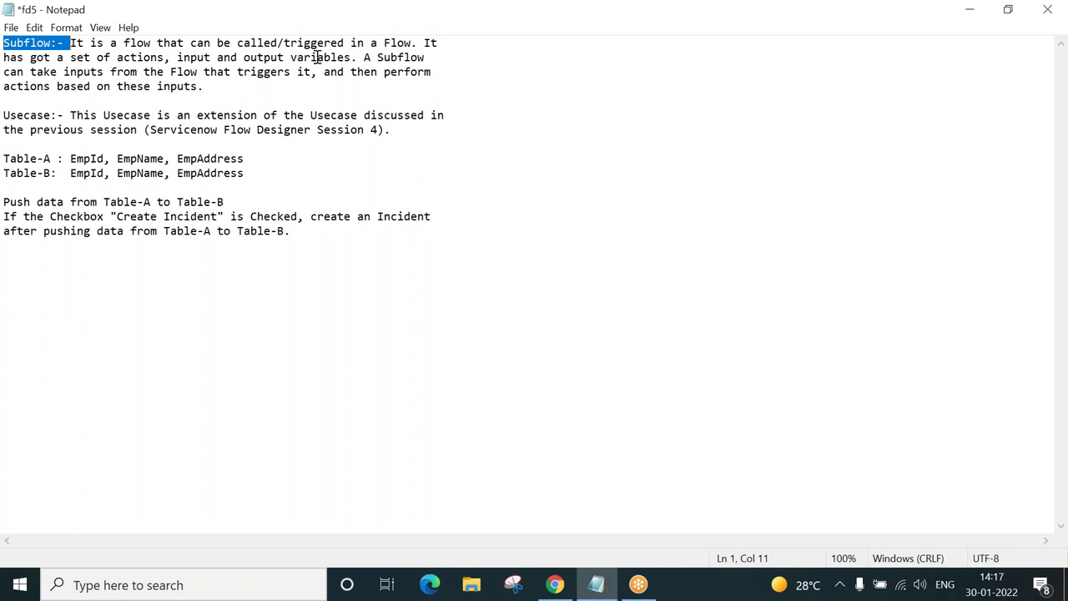
{"action": "left_click", "coordinate": [369, 59]}
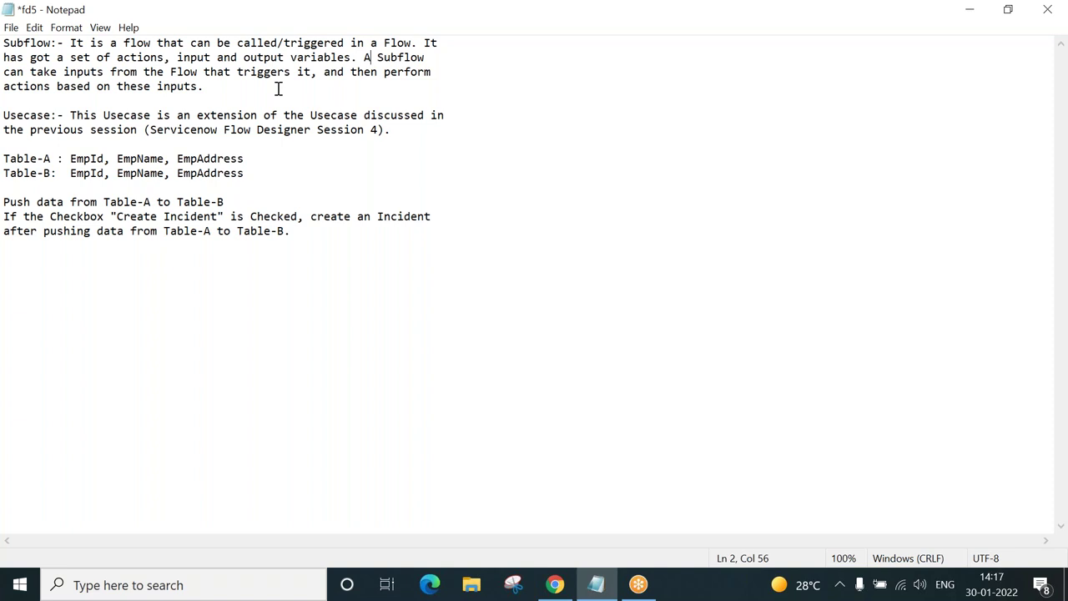
{"action": "left_click", "coordinate": [222, 86]}
{"action": "left_click_drag", "start_coordinate": [70, 114], "coordinate": [386, 119]}
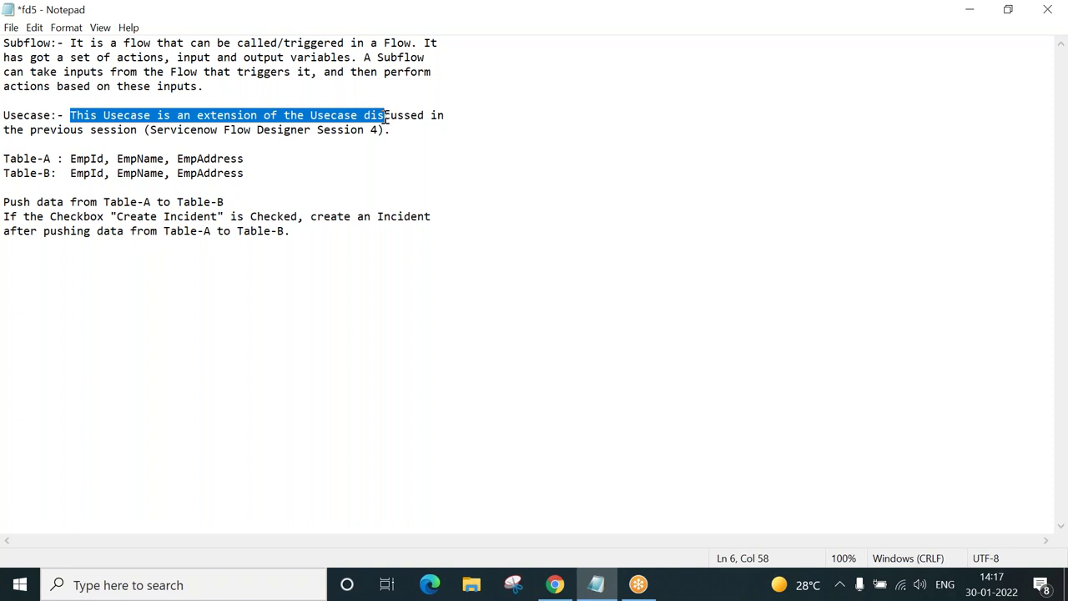
{"action": "left_click", "coordinate": [49, 161]}
{"action": "left_click", "coordinate": [49, 173]}
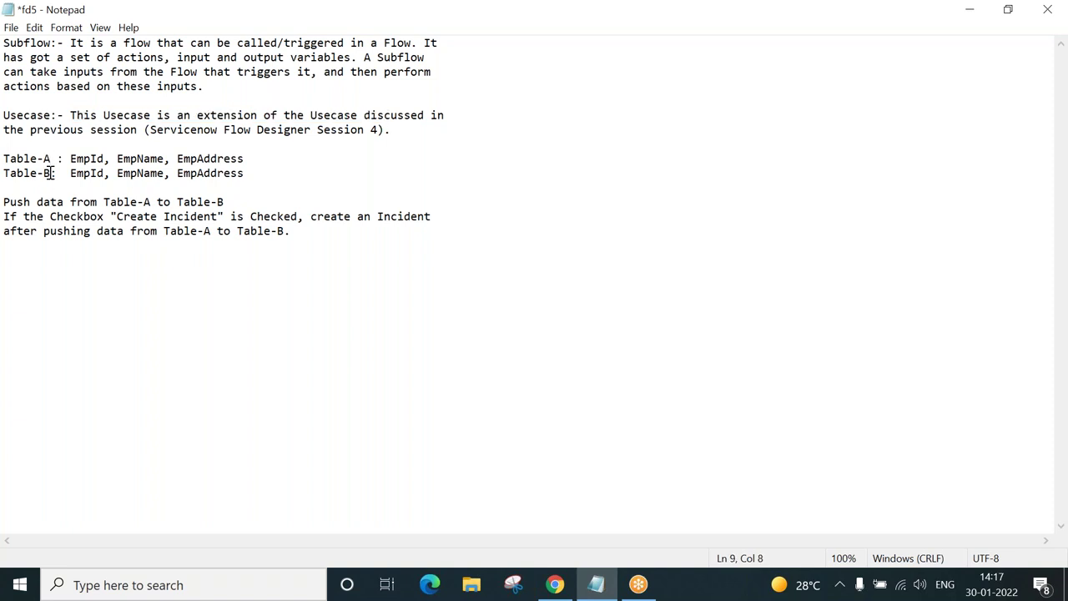
{"action": "key", "text": "Right"}
{"action": "key", "text": "Right"}
{"action": "key", "text": "Right"}
{"action": "left_click_drag", "start_coordinate": [69, 158], "coordinate": [251, 159]}
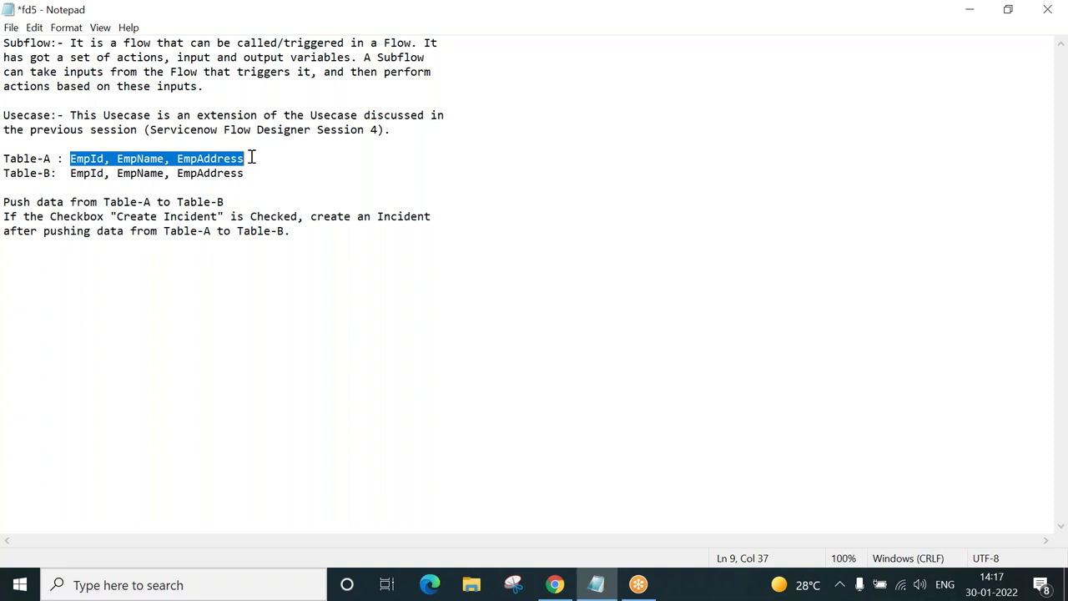
Review the requirement to push data from Table-A to Table-B and create an incident when the "Create Incident" checkbox is checked.
{"action": "left_click", "coordinate": [4, 202]}
{"action": "left_click_drag", "start_coordinate": [4, 202], "coordinate": [250, 206]}
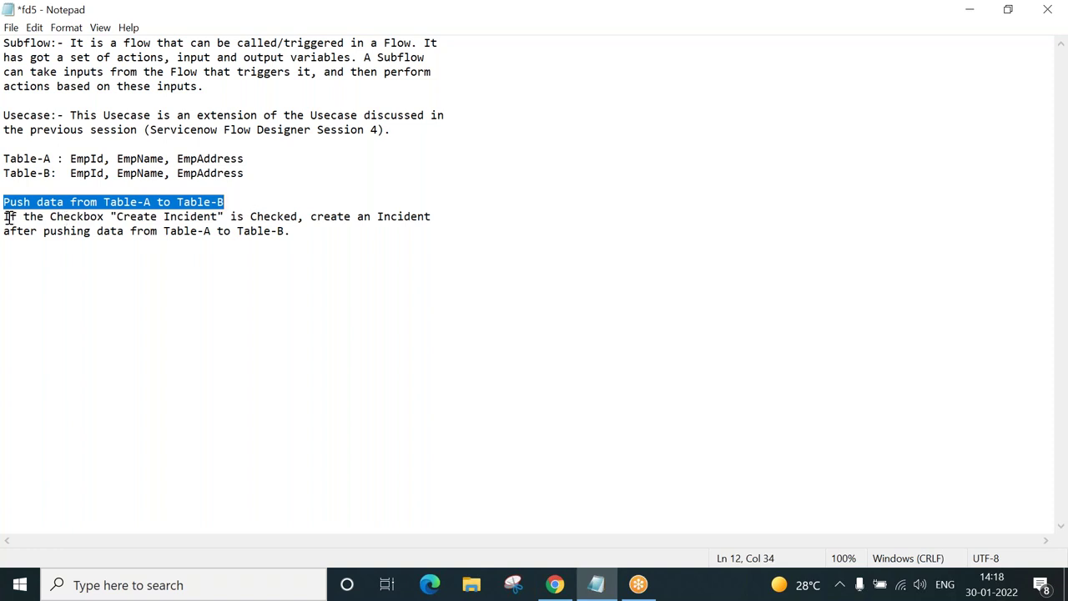
{"action": "left_click_drag", "start_coordinate": [8, 217], "coordinate": [227, 217]}
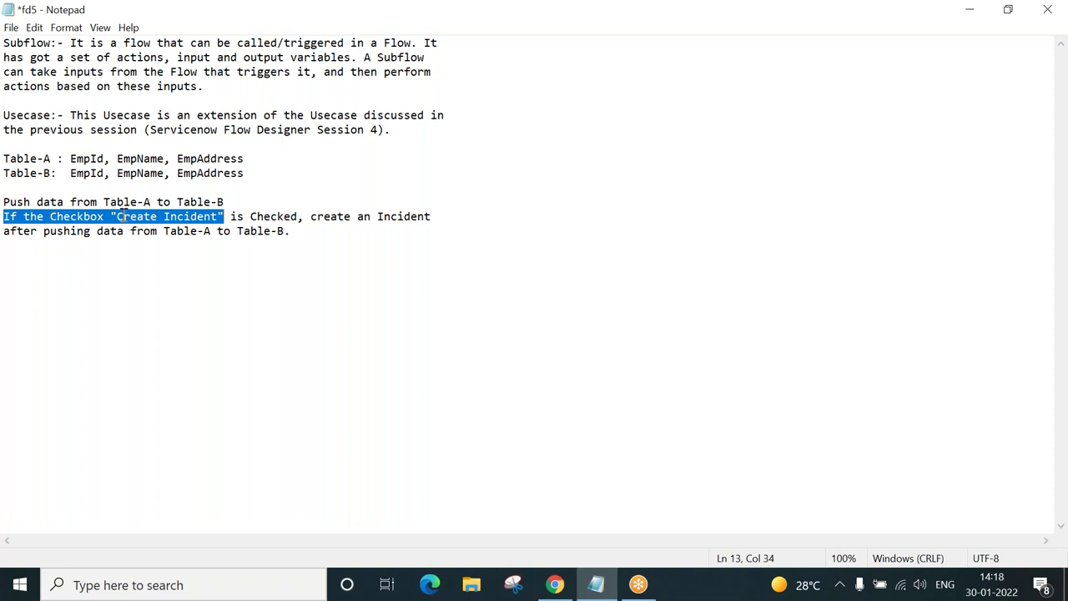
{"action": "double_click", "coordinate": [265, 216]}
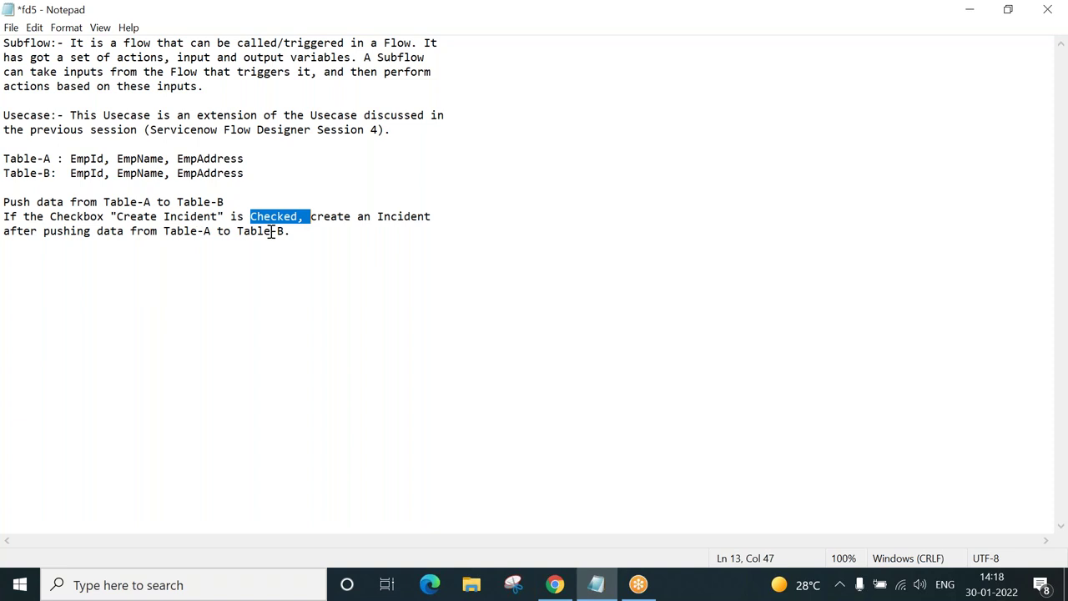
{"action": "left_click", "coordinate": [318, 229]}
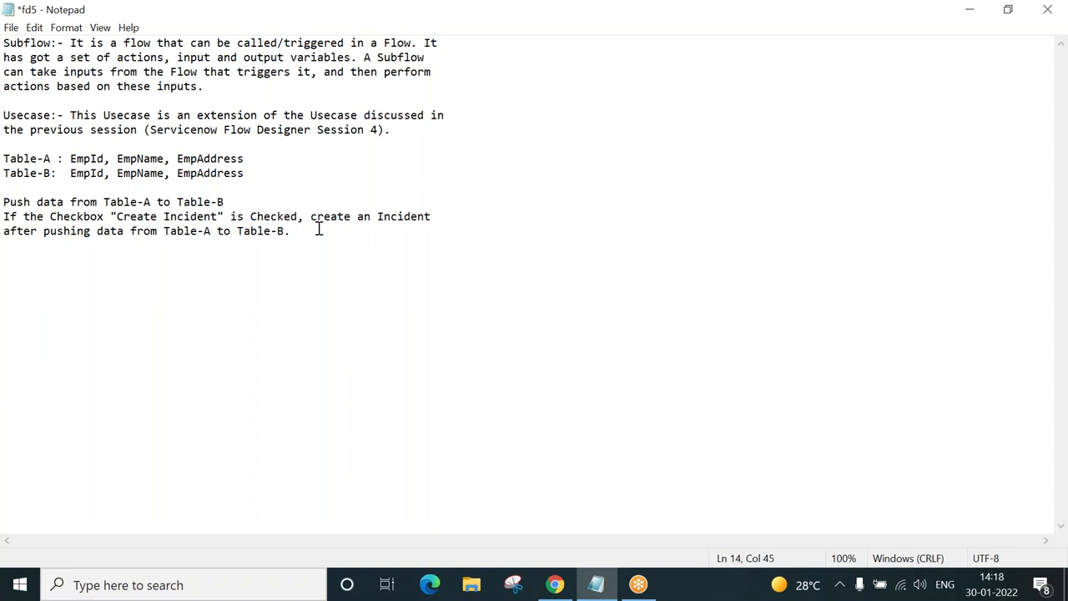
{"action": "double_click", "coordinate": [177, 227]}
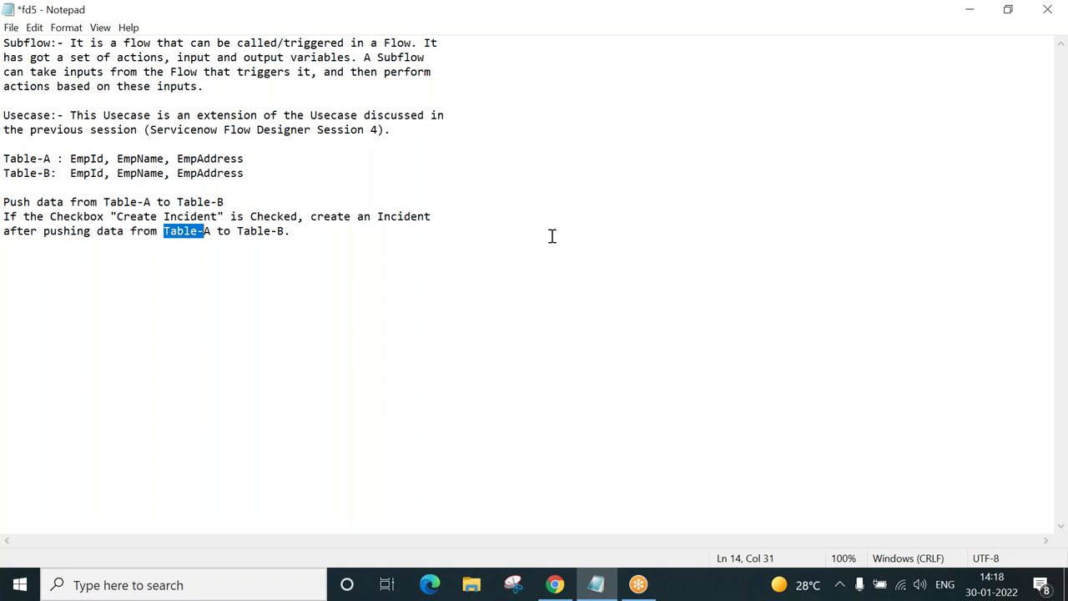
{"action": "left_click", "coordinate": [596, 216]}
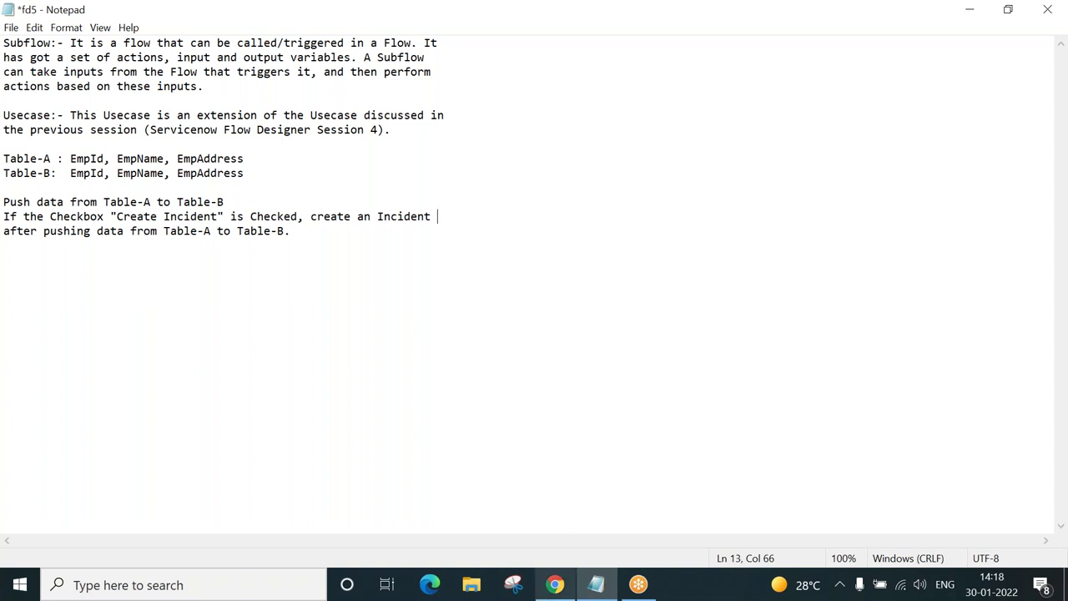
Switch to Chrome and close the GoToMeeting join page.
{"action": "left_click", "coordinate": [555, 585]}
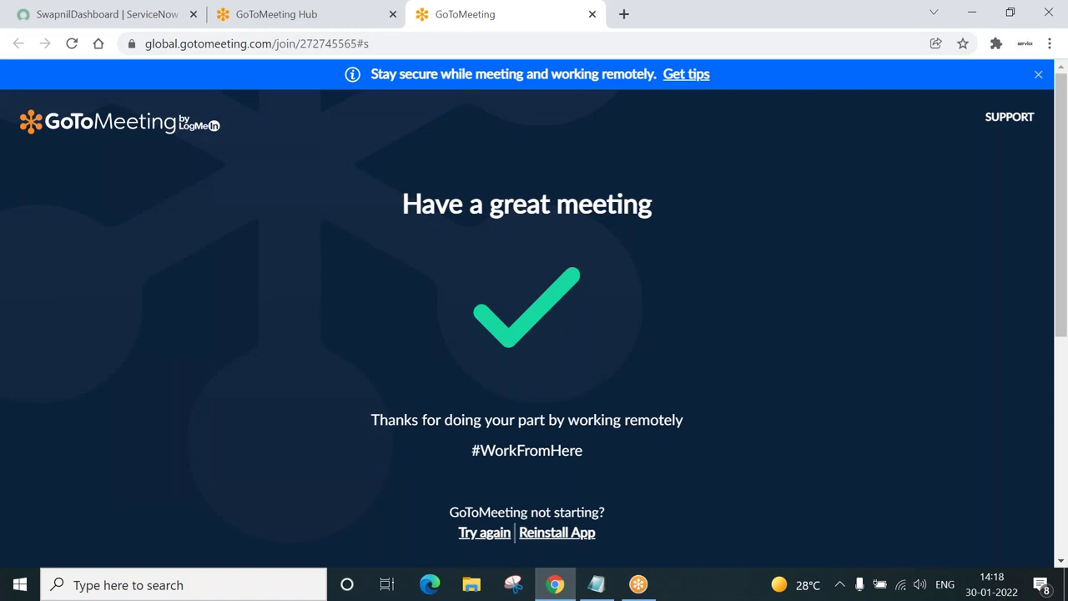
{"action": "right_click", "coordinate": [471, 20]}
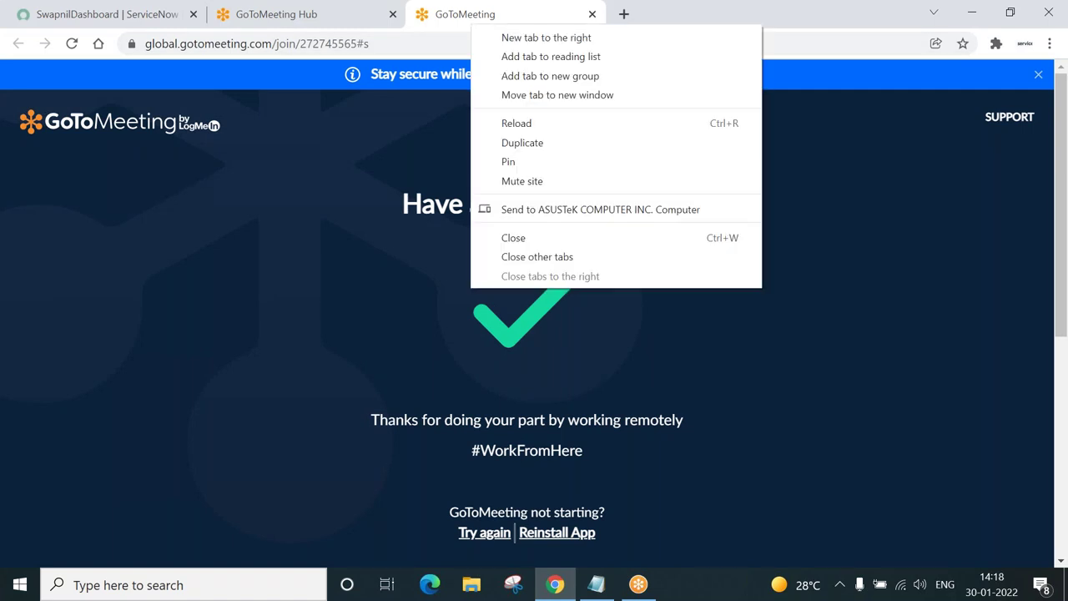
{"action": "left_click", "coordinate": [528, 238]}
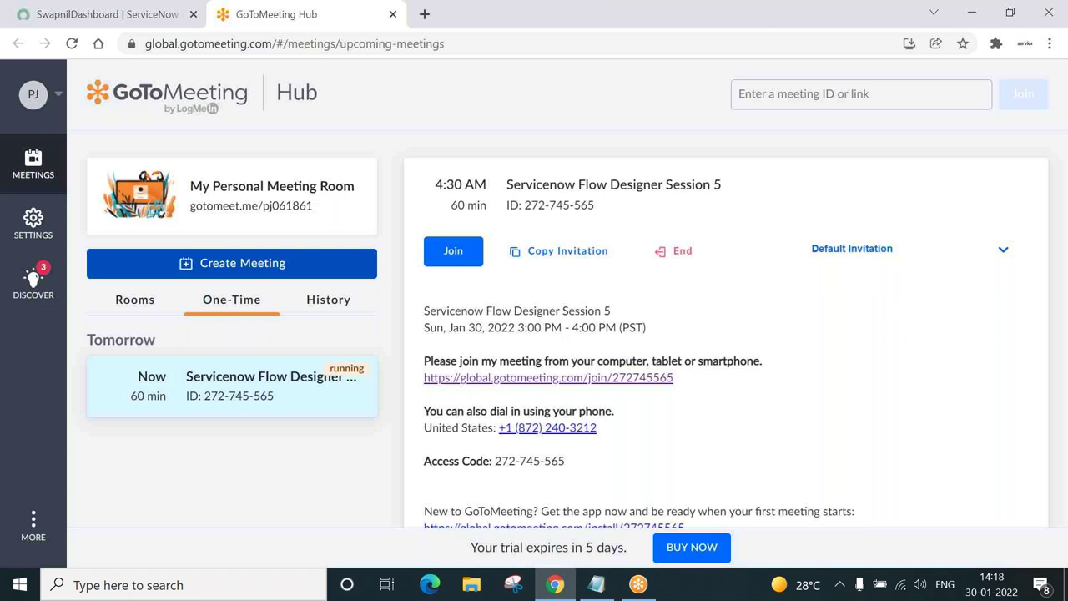
Launch Flow Designer from the ServiceNow dashboard and open the PushTblA_TblB flow.
{"action": "left_click", "coordinate": [111, 19]}
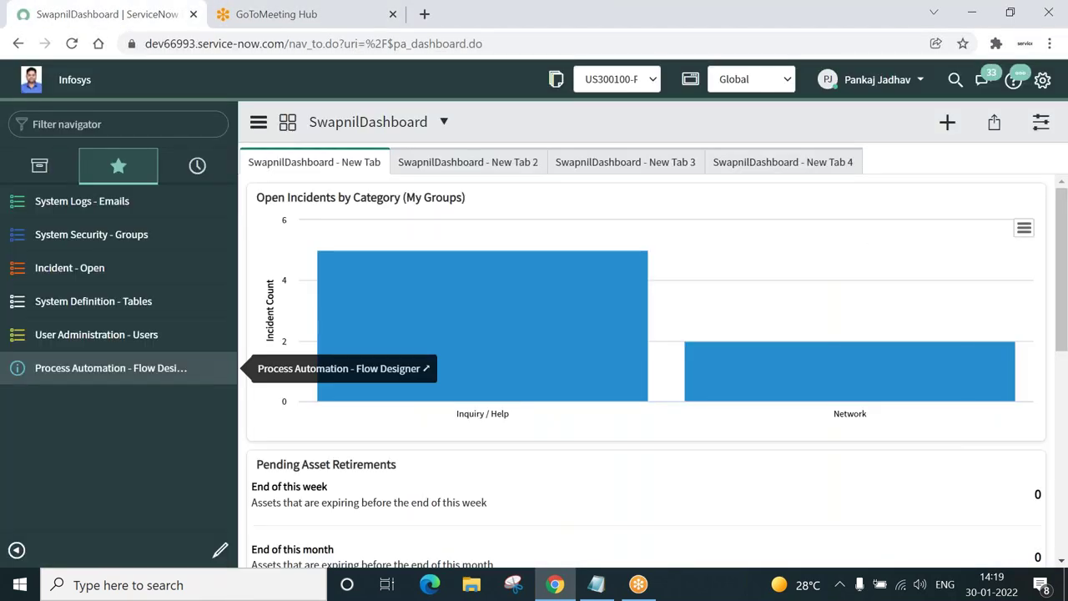
{"action": "left_click", "coordinate": [105, 370]}
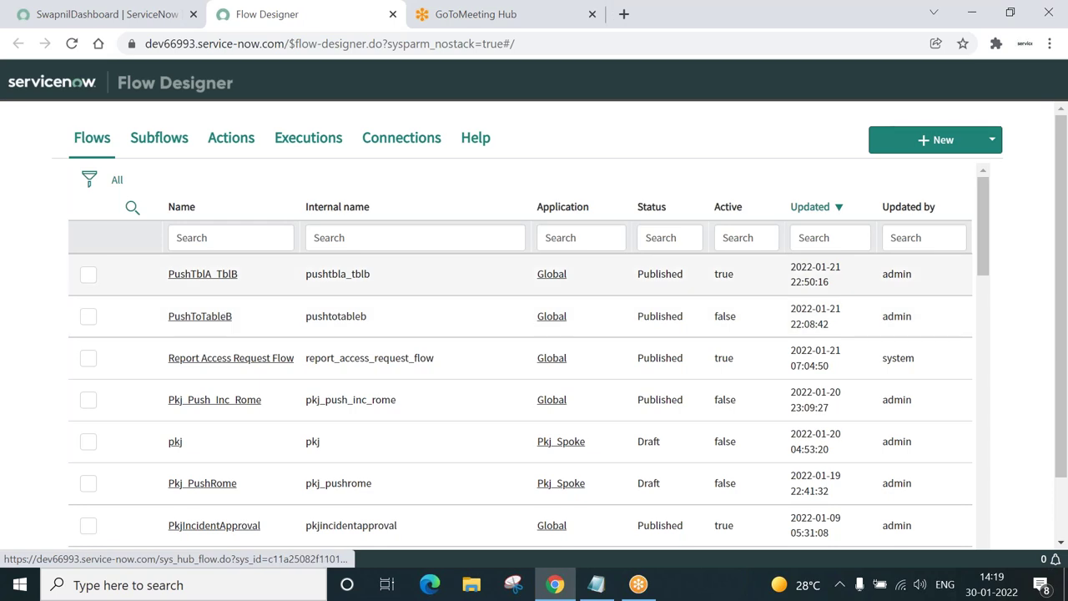
{"action": "left_click", "coordinate": [215, 282]}
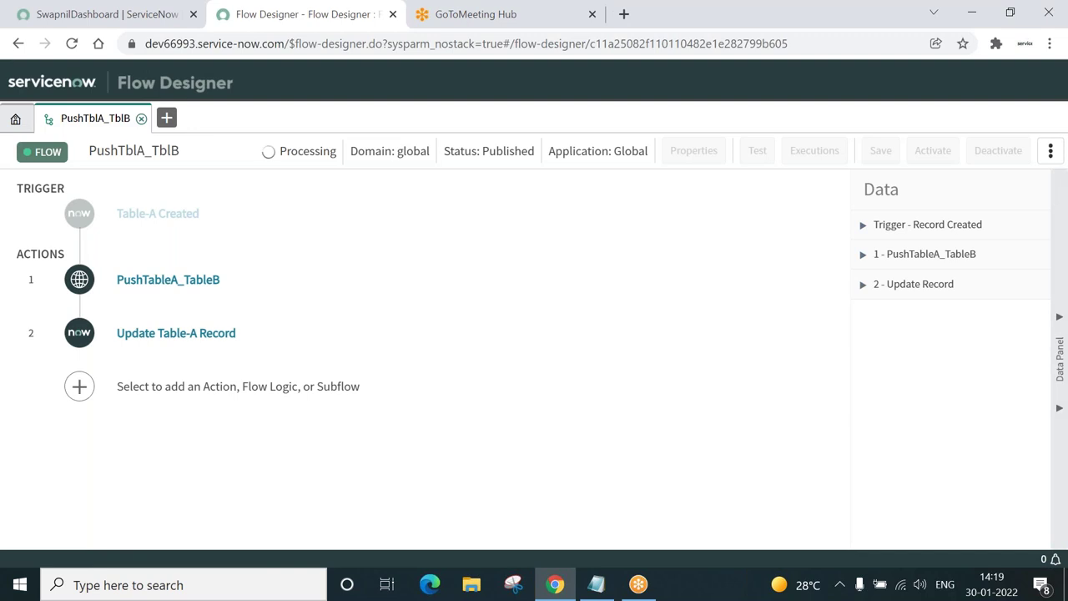
Examine the trigger and both actions of the PushTblA_TblB flow, then close it and view the list of subflows.
{"action": "left_click", "coordinate": [151, 218]}
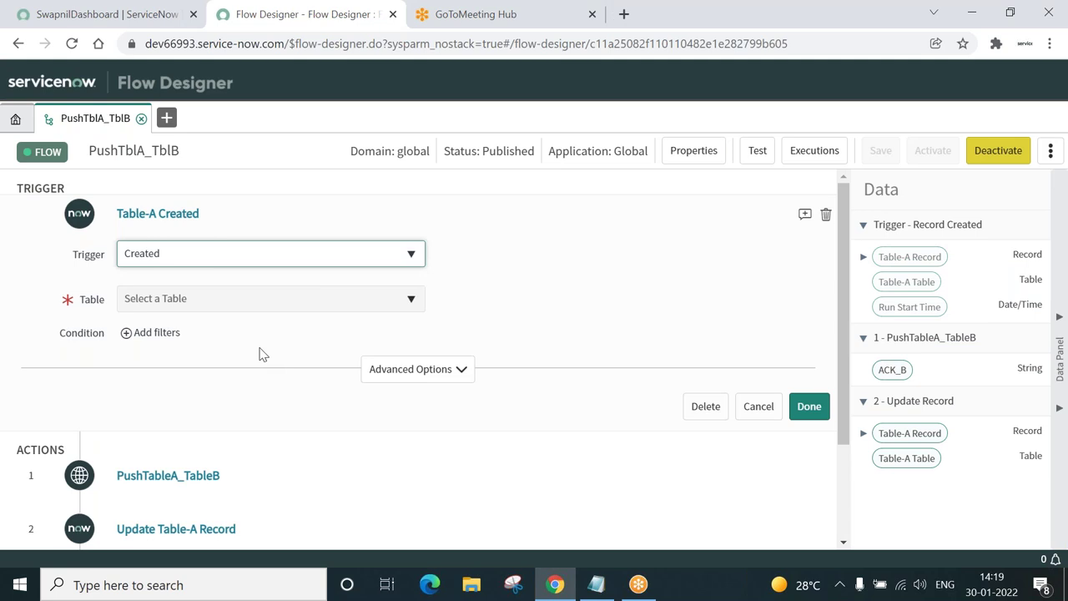
{"action": "left_click", "coordinate": [175, 472]}
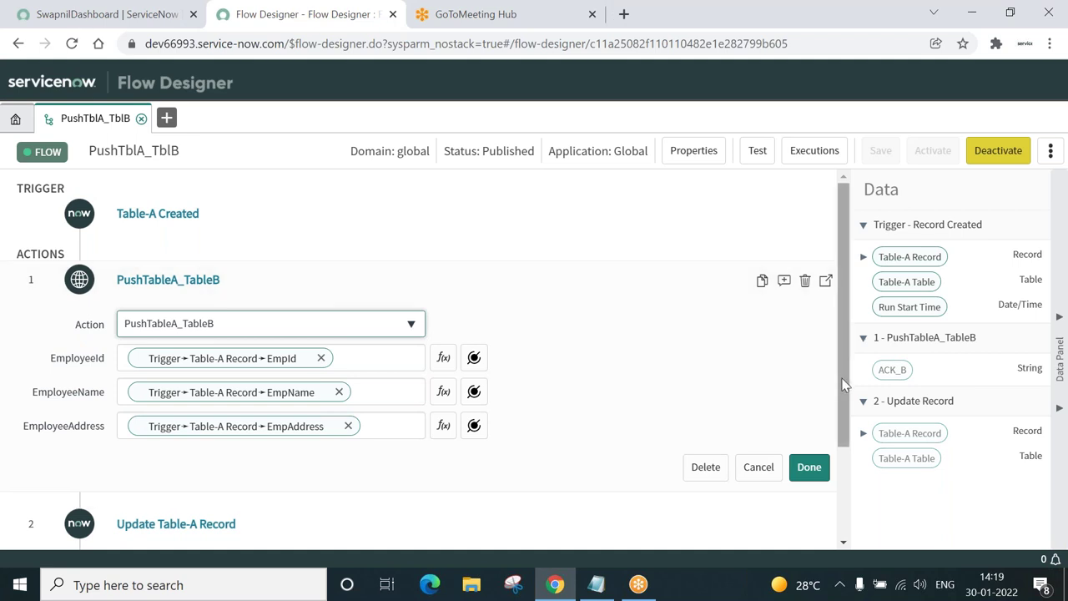
{"action": "left_click_drag", "start_coordinate": [843, 383], "coordinate": [843, 476]}
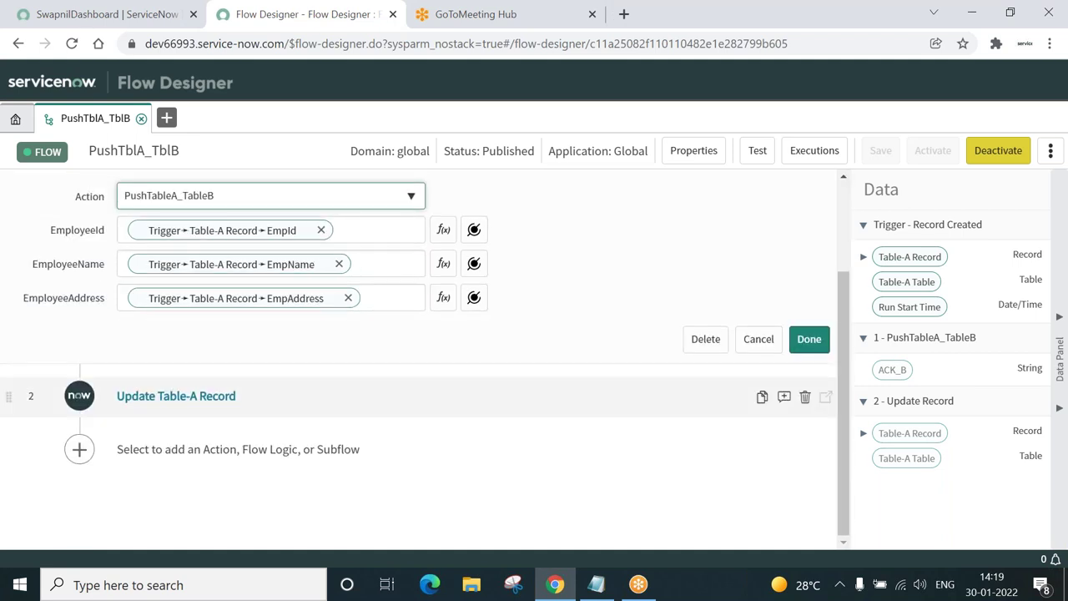
{"action": "left_click", "coordinate": [154, 397]}
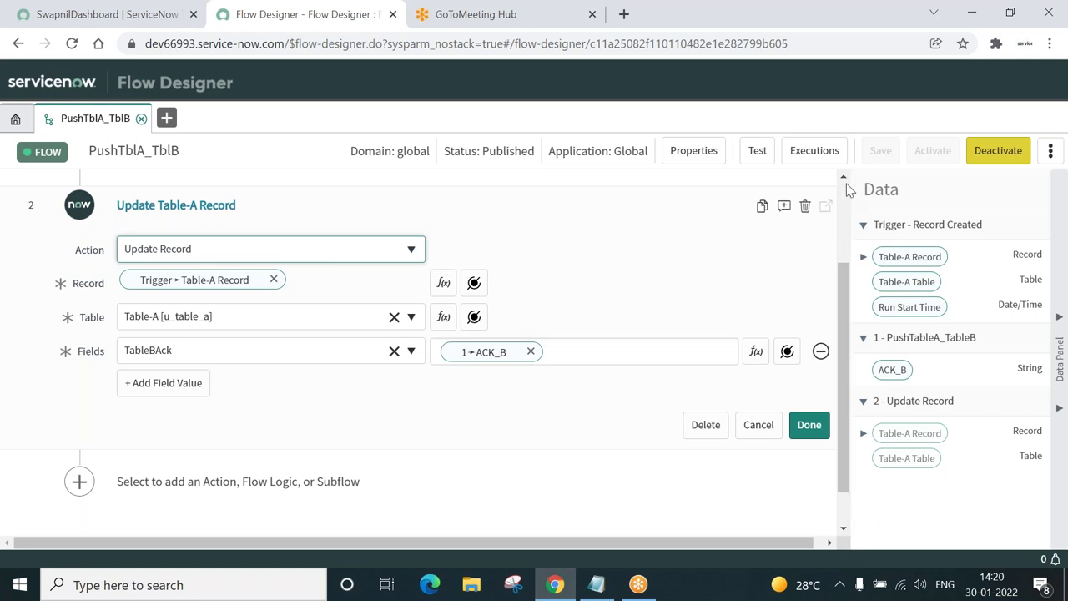
{"action": "scroll", "coordinate": [845, 190], "scroll_direction": "up", "scroll_amount": 2}
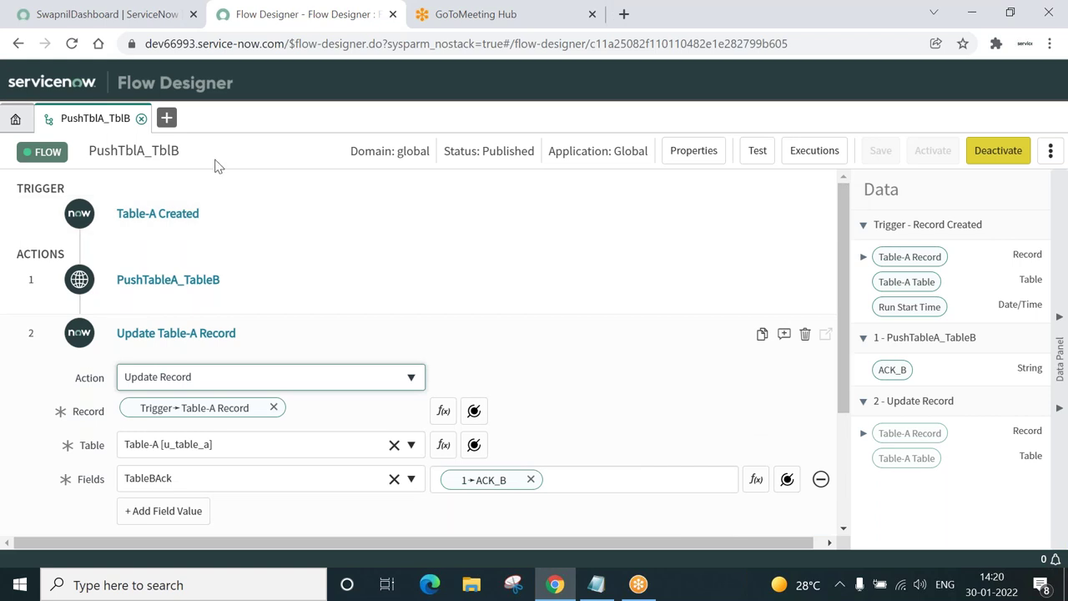
{"action": "left_click", "coordinate": [141, 119]}
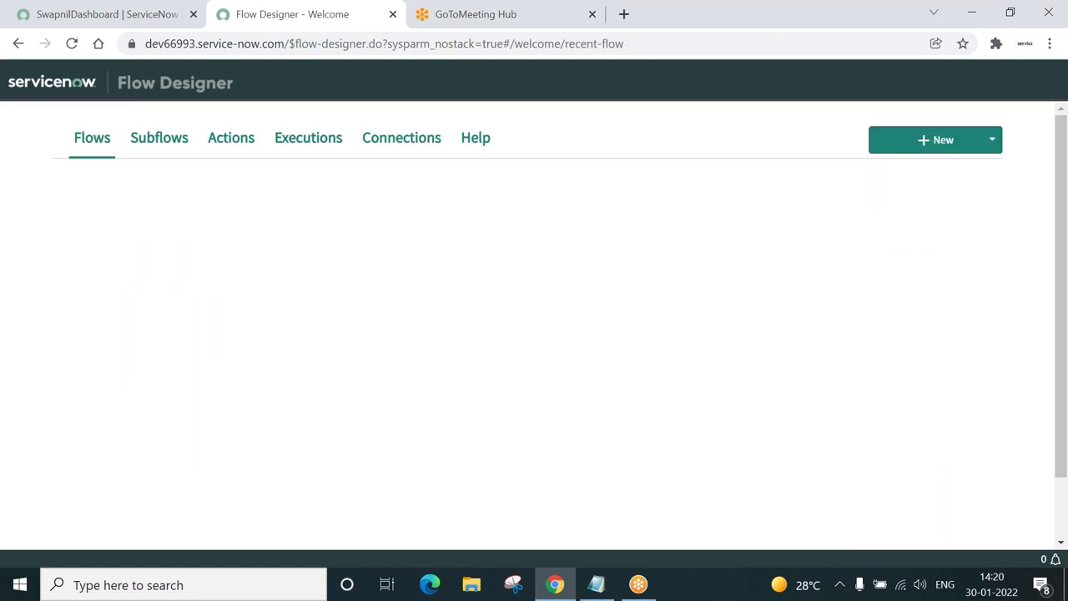
{"action": "left_click", "coordinate": [165, 143]}
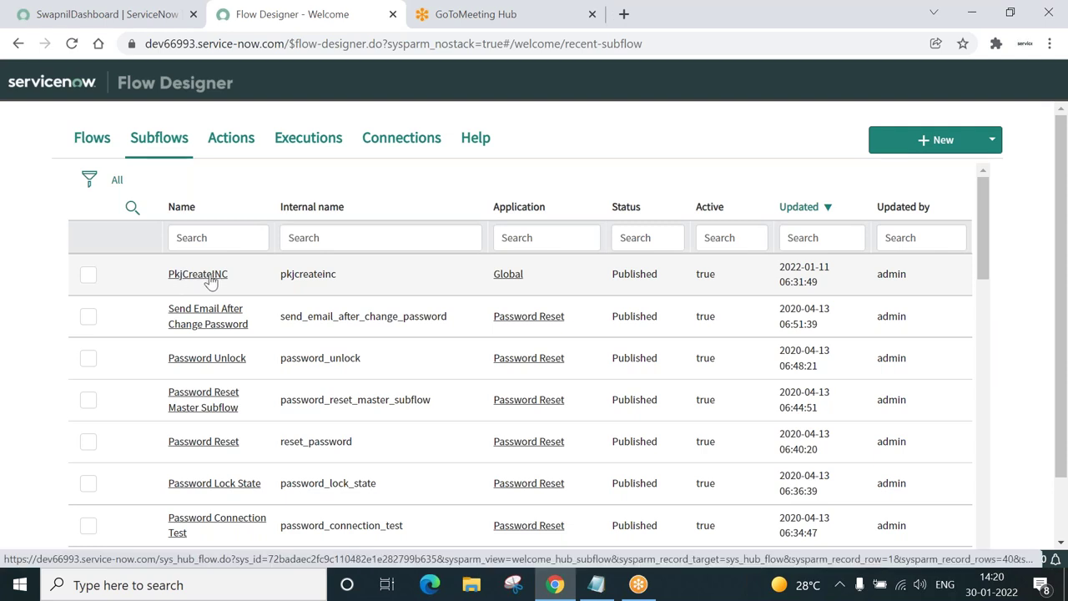
Return to the ServiceNow dashboard, filter the navigator by "table-" and open the Table-As list.
{"action": "left_click", "coordinate": [117, 18]}
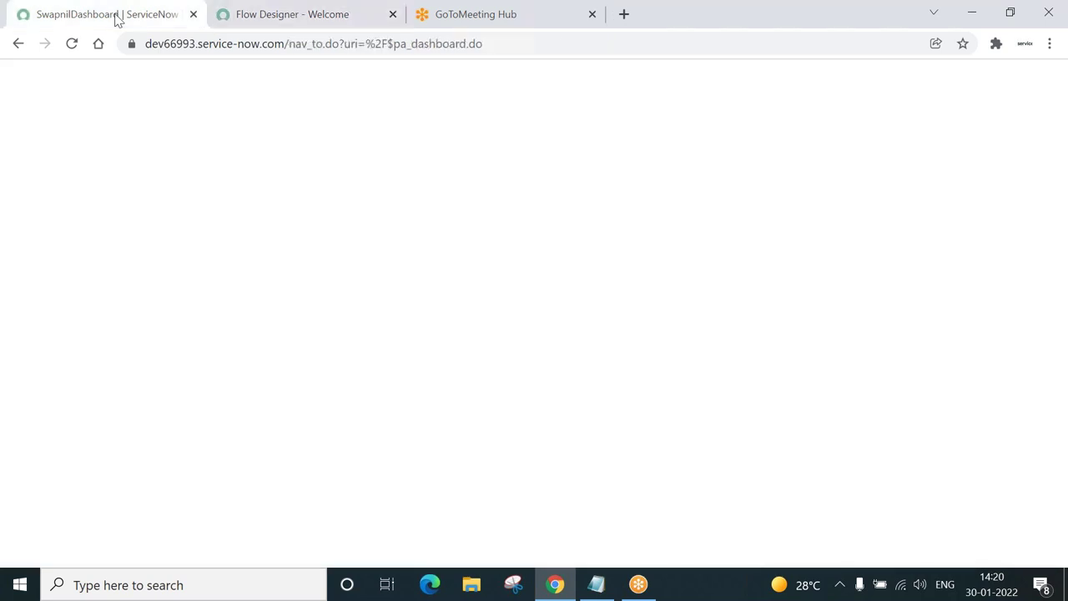
{"action": "left_click", "coordinate": [103, 122]}
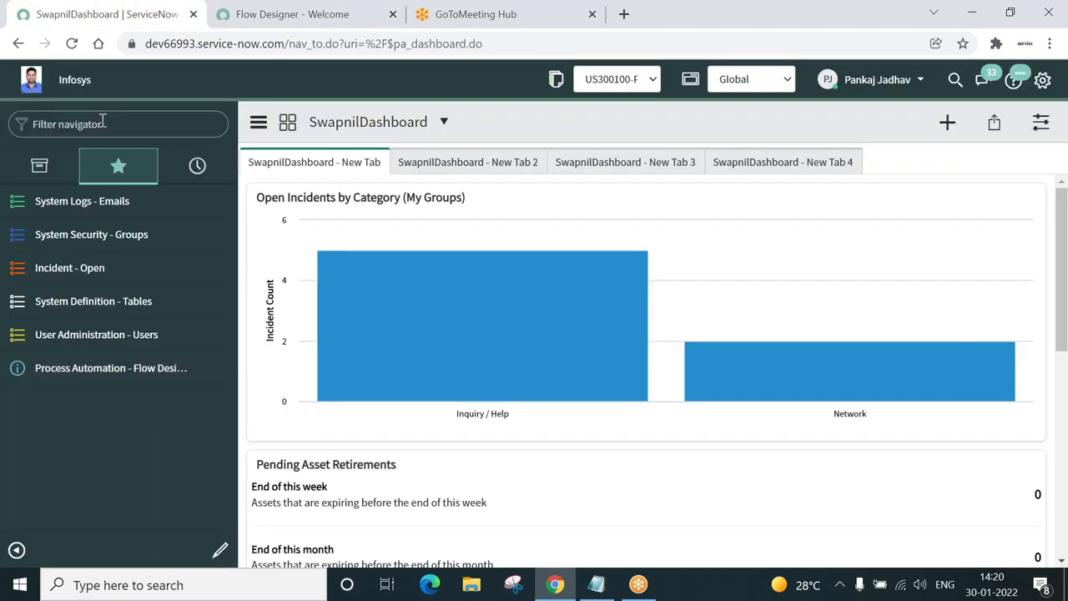
{"action": "type", "text": "table"}
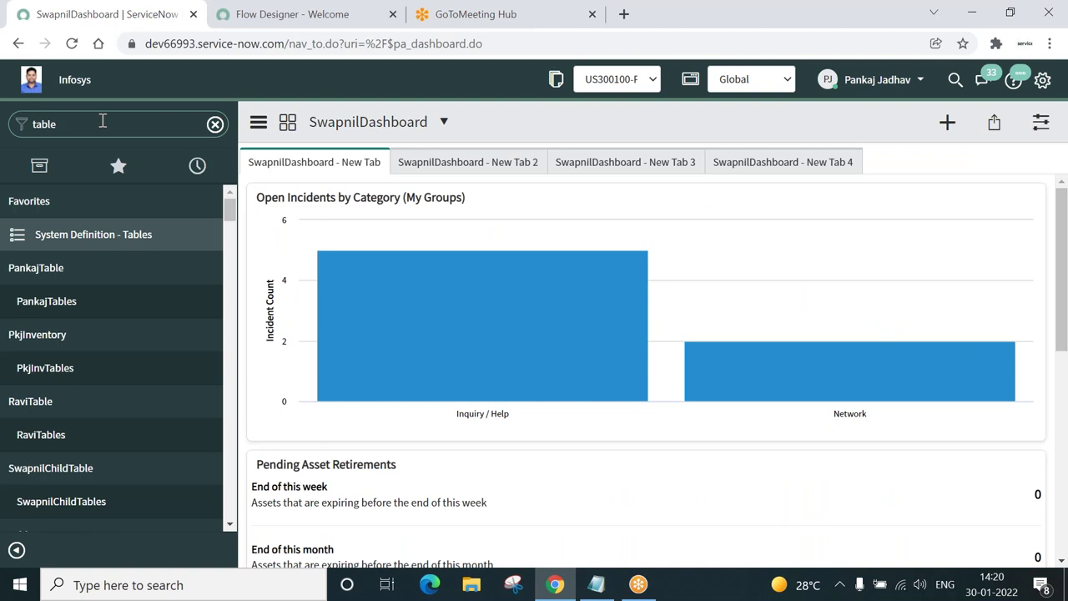
{"action": "type", "text": "-"}
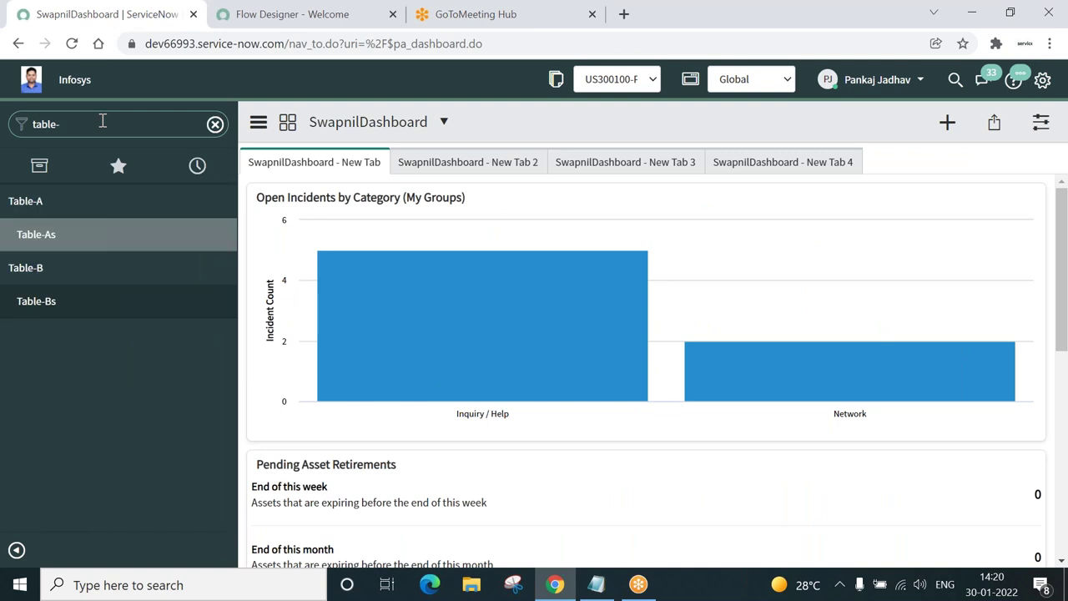
{"action": "left_click", "coordinate": [35, 237]}
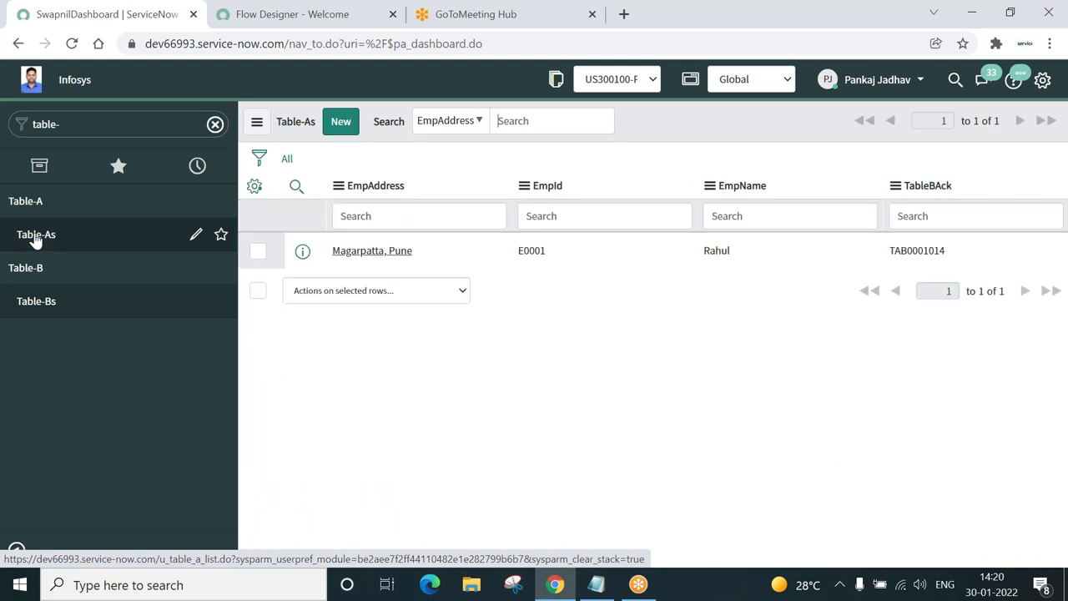
Start a new Table-A record and fill in the employee ID, EmpName "ufyfy" and EmpAddress "igugu".
{"action": "left_click", "coordinate": [342, 127]}
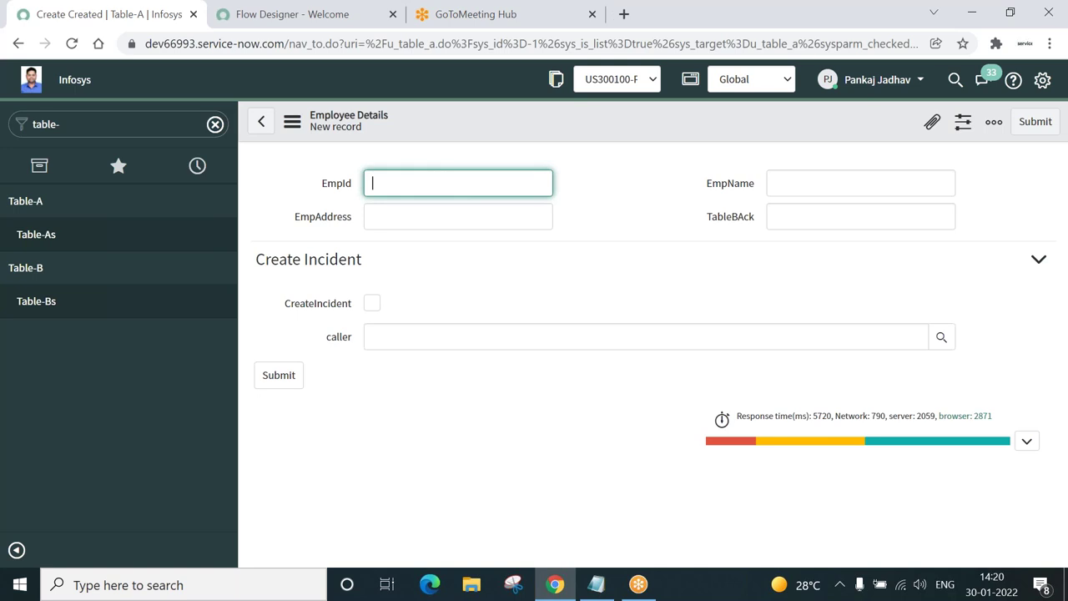
{"action": "left_click", "coordinate": [802, 175]}
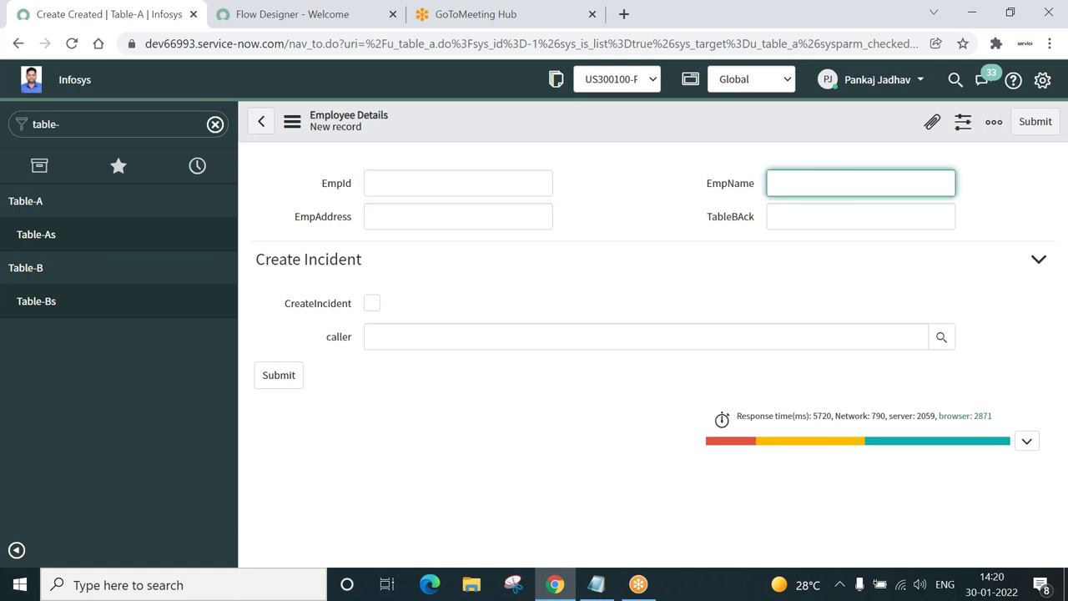
{"action": "left_click", "coordinate": [455, 209]}
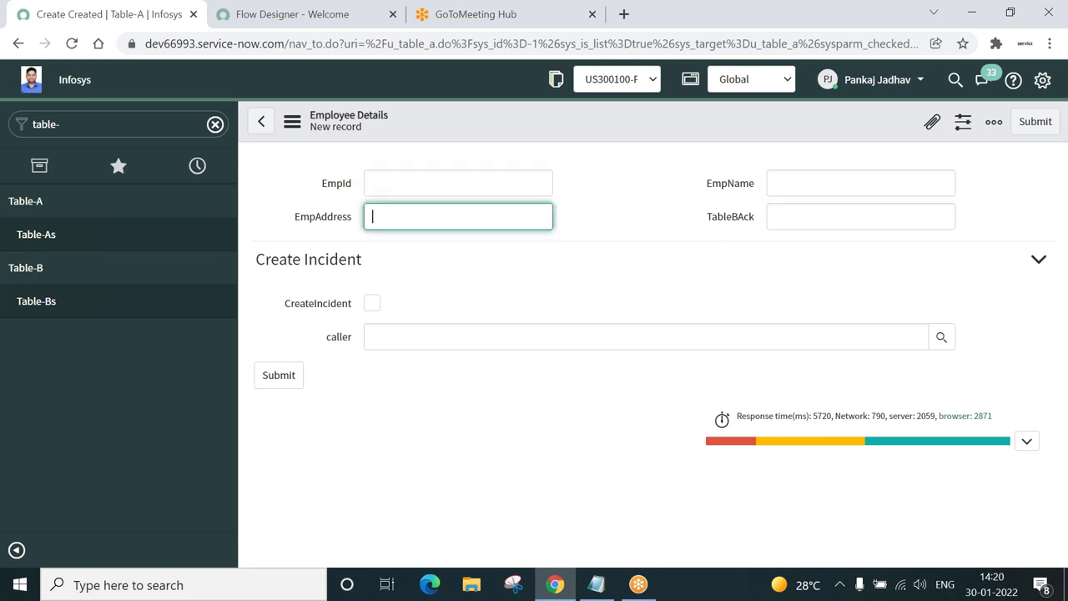
{"action": "right_click", "coordinate": [493, 126]}
{"action": "left_click", "coordinate": [457, 125]}
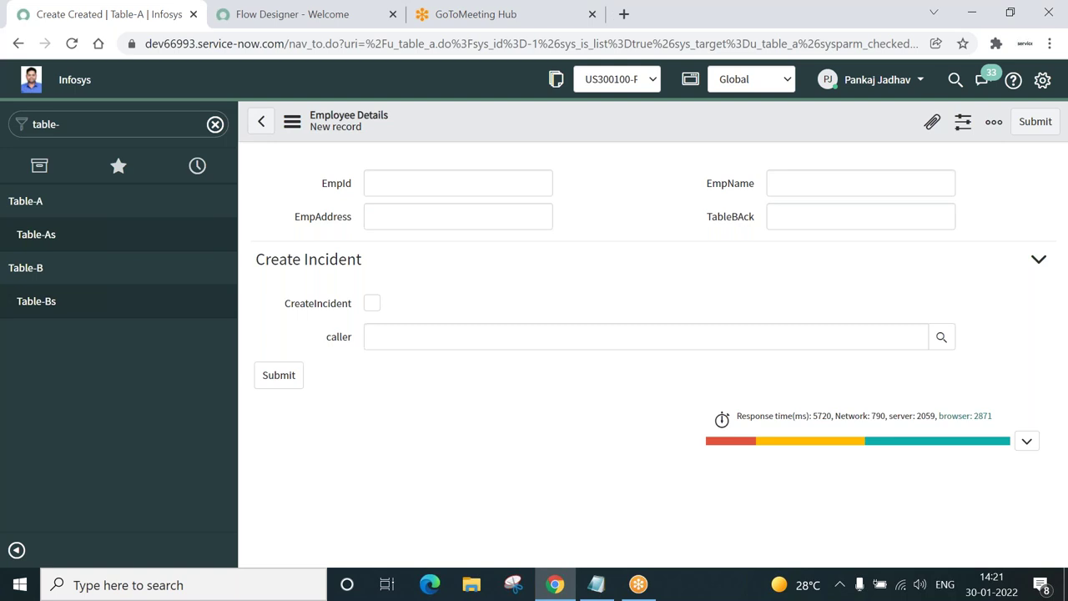
{"action": "left_click", "coordinate": [461, 180]}
{"action": "type", "text": "E000"}
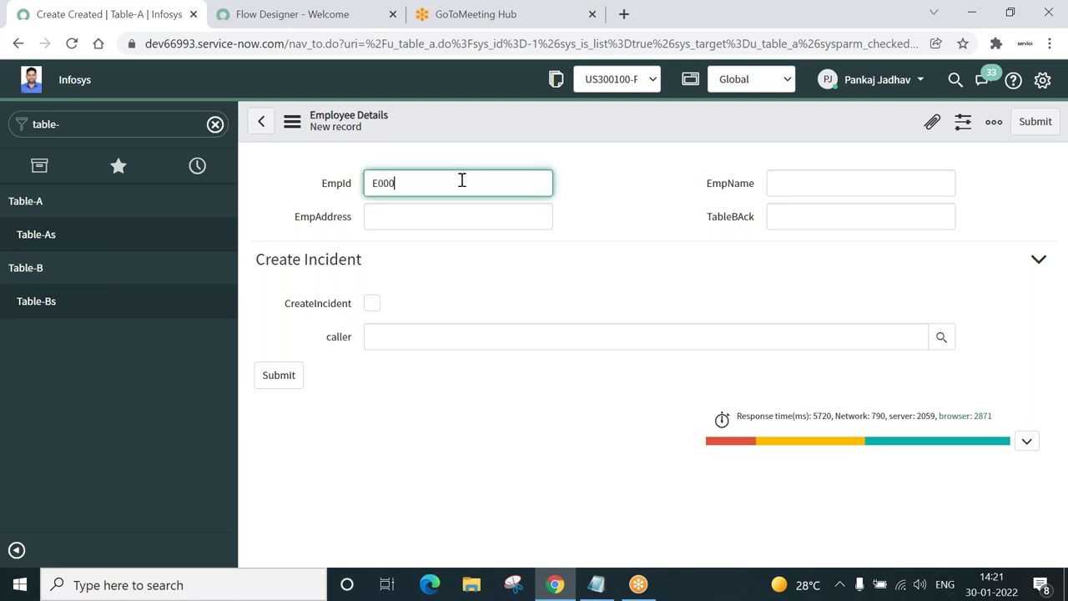
{"action": "type", "text": "7"}
{"action": "left_click", "coordinate": [814, 179]}
{"action": "type", "text": "ufyfy"}
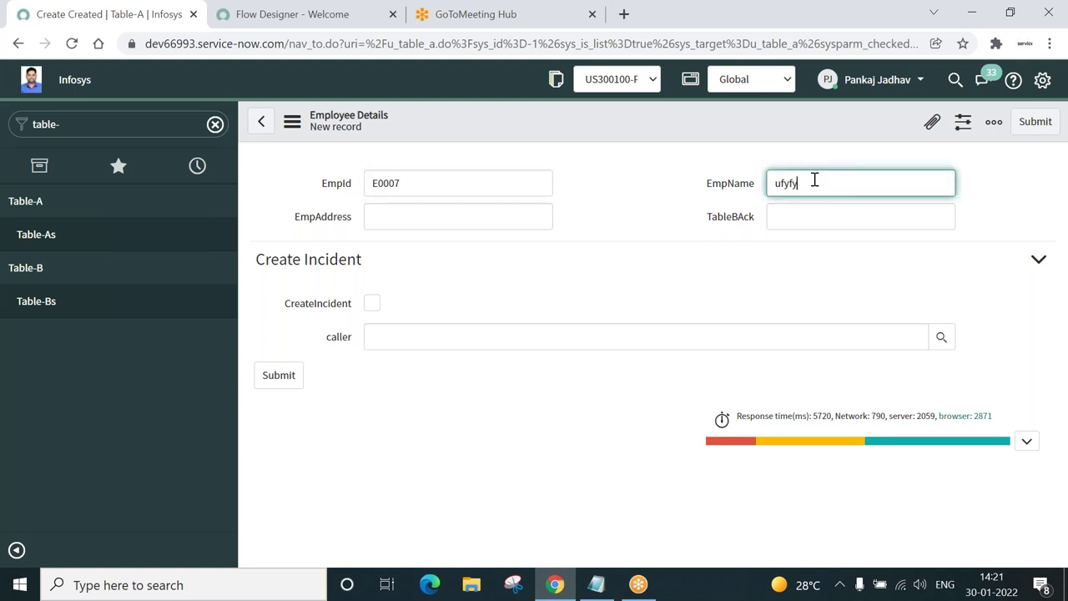
{"action": "left_click", "coordinate": [448, 217]}
{"action": "type", "text": "igugu"}
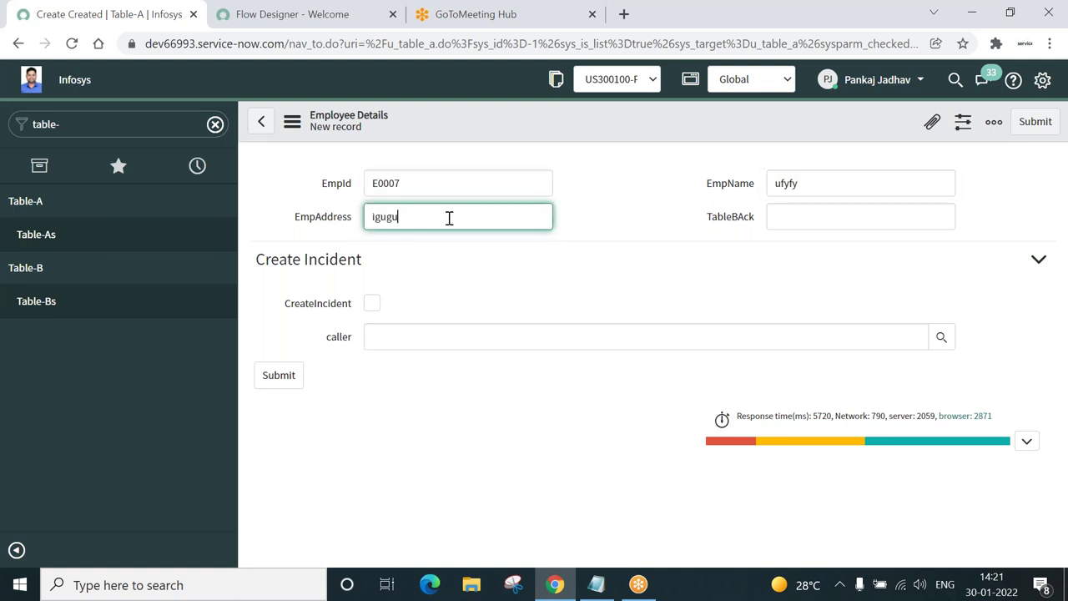
Enable CreateIncident on the new record and choose a caller from the user lookup list.
{"action": "left_click", "coordinate": [372, 305]}
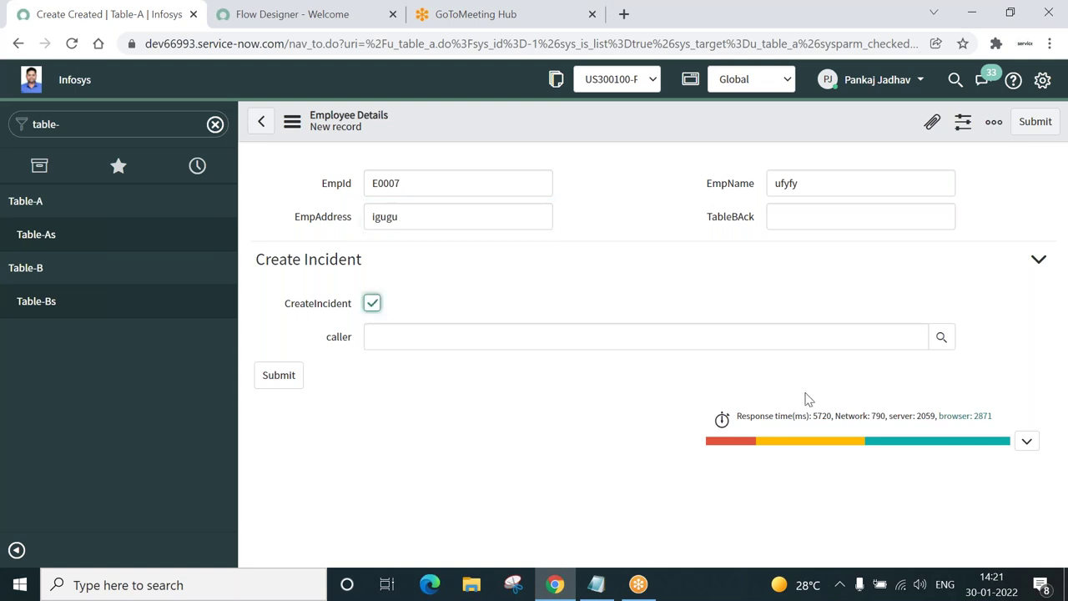
{"action": "left_click", "coordinate": [941, 340]}
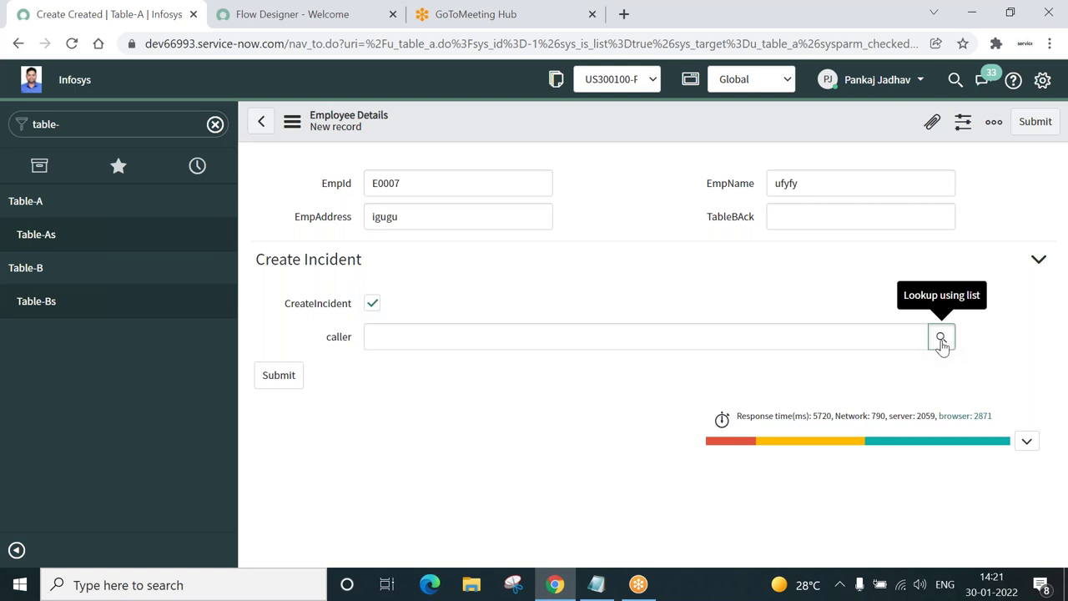
{"action": "left_click", "coordinate": [941, 340]}
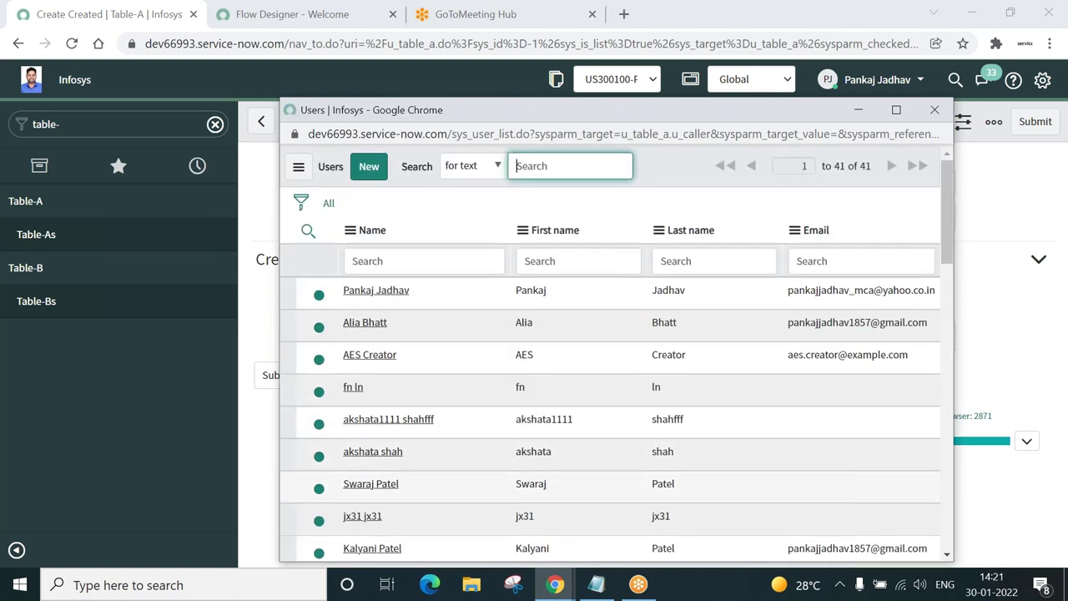
{"action": "left_click", "coordinate": [370, 483]}
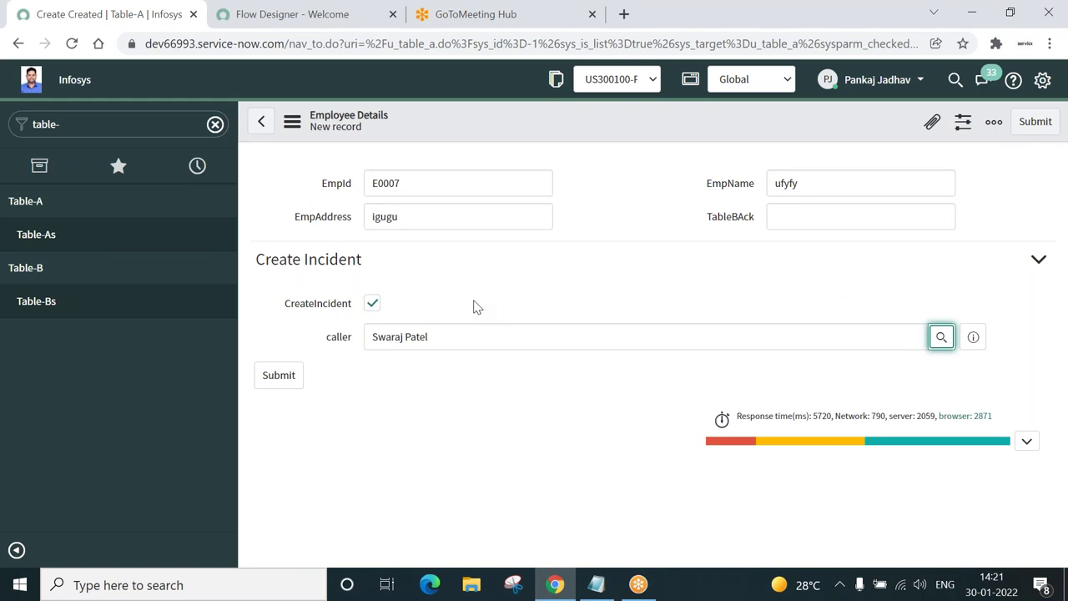
Review the unsaved Table-A record's caller, EmpId, TableBAck and EmpAddress fields and its Save option without saving.
{"action": "left_click", "coordinate": [453, 336]}
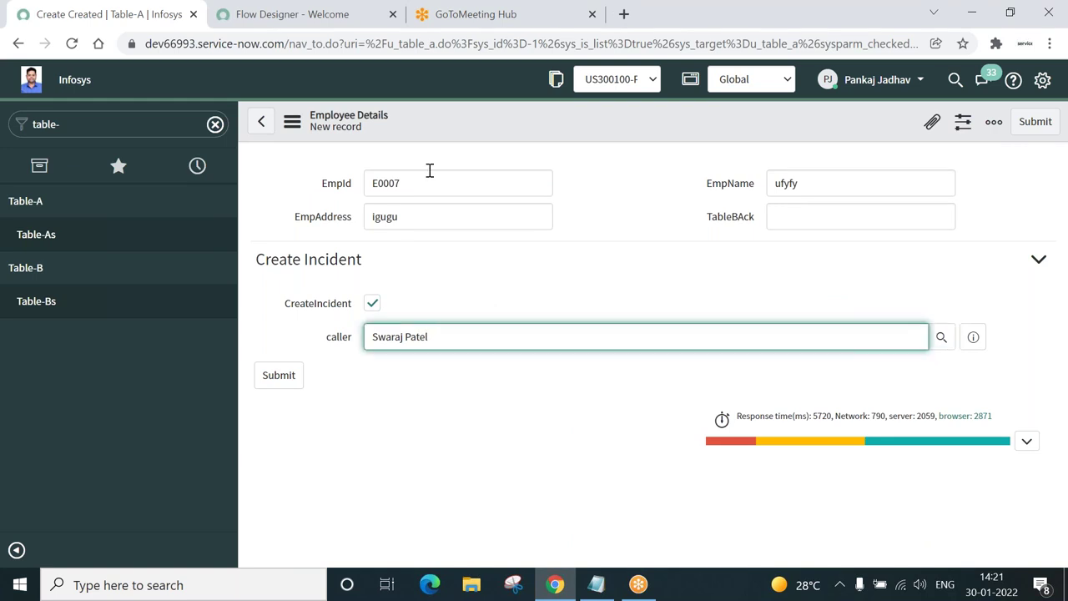
{"action": "right_click", "coordinate": [492, 122]}
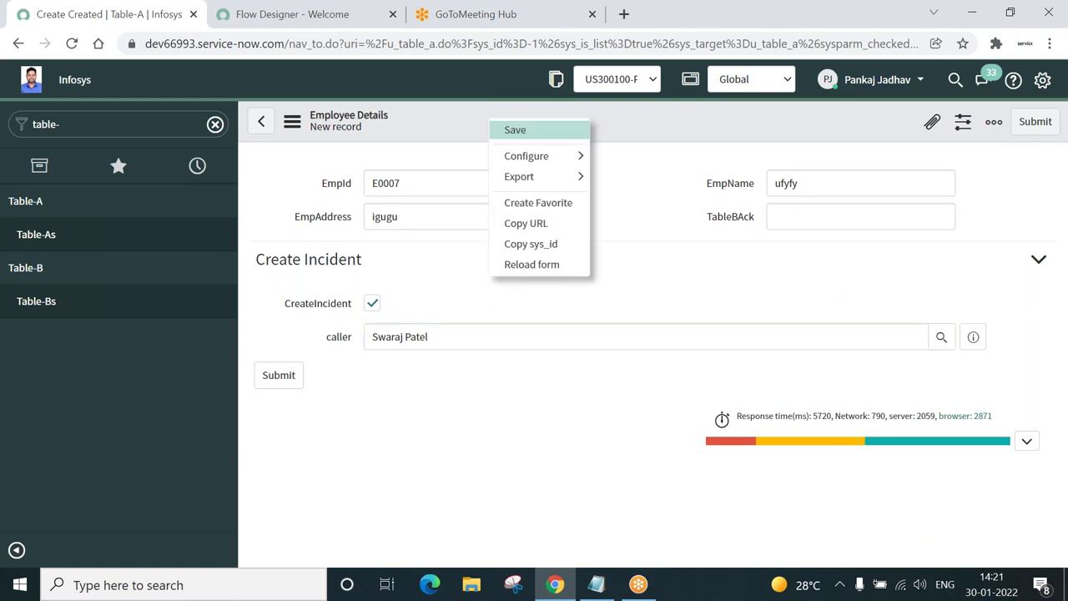
{"action": "left_click", "coordinate": [429, 181]}
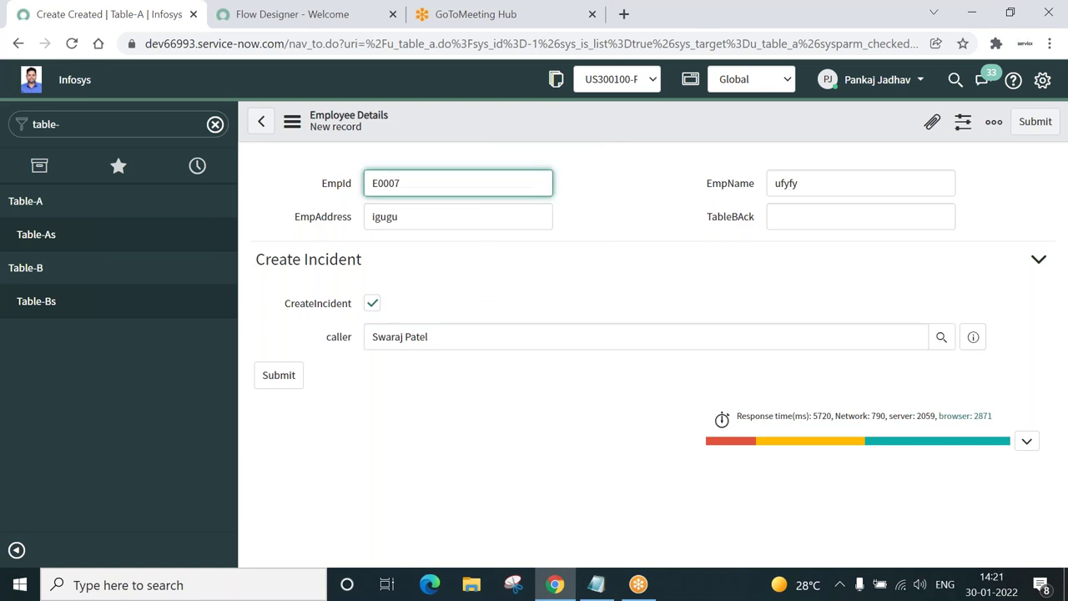
{"action": "left_click", "coordinate": [860, 216]}
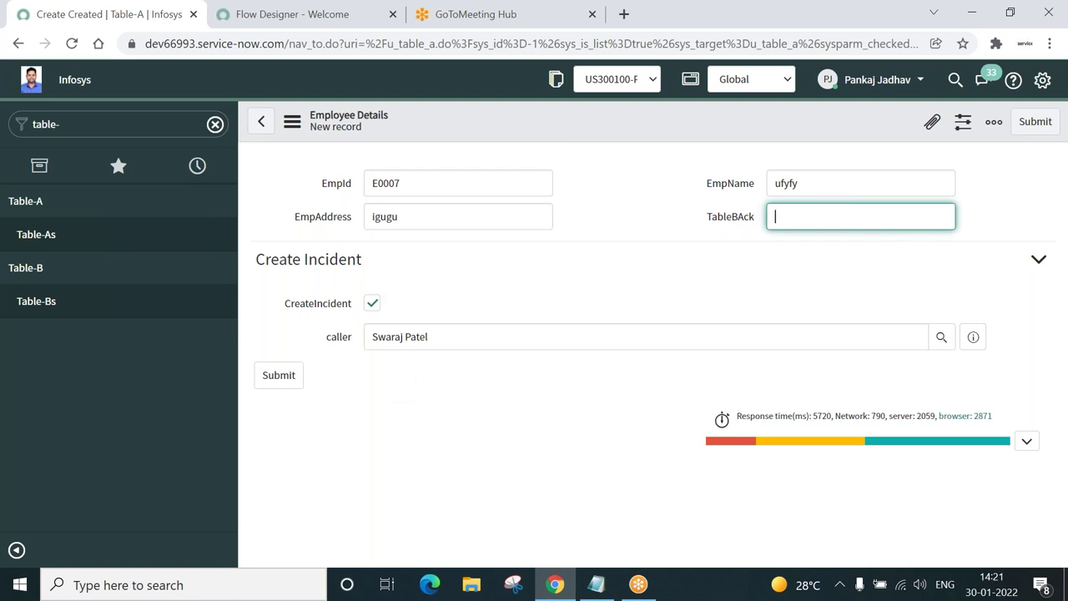
{"action": "left_click", "coordinate": [441, 336]}
{"action": "key", "text": "ctrl+a"}
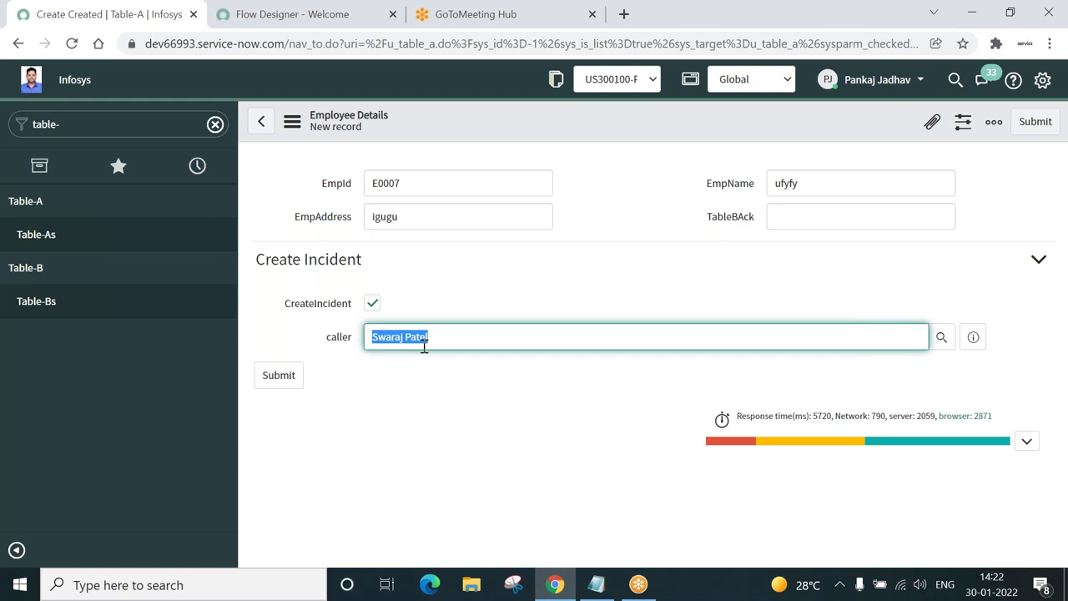
{"action": "left_click", "coordinate": [779, 213]}
{"action": "left_click", "coordinate": [470, 219]}
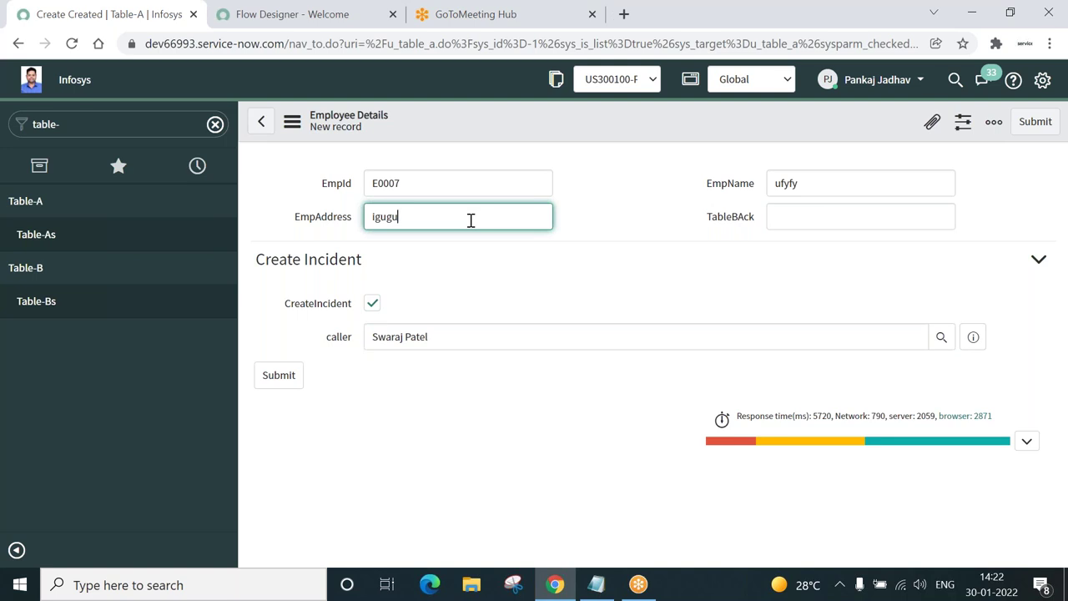
Switch to Flow Designer, open the PkjCreateINC subflow and examine its shortdesc and caller inputs and its output.
{"action": "left_click", "coordinate": [262, 17]}
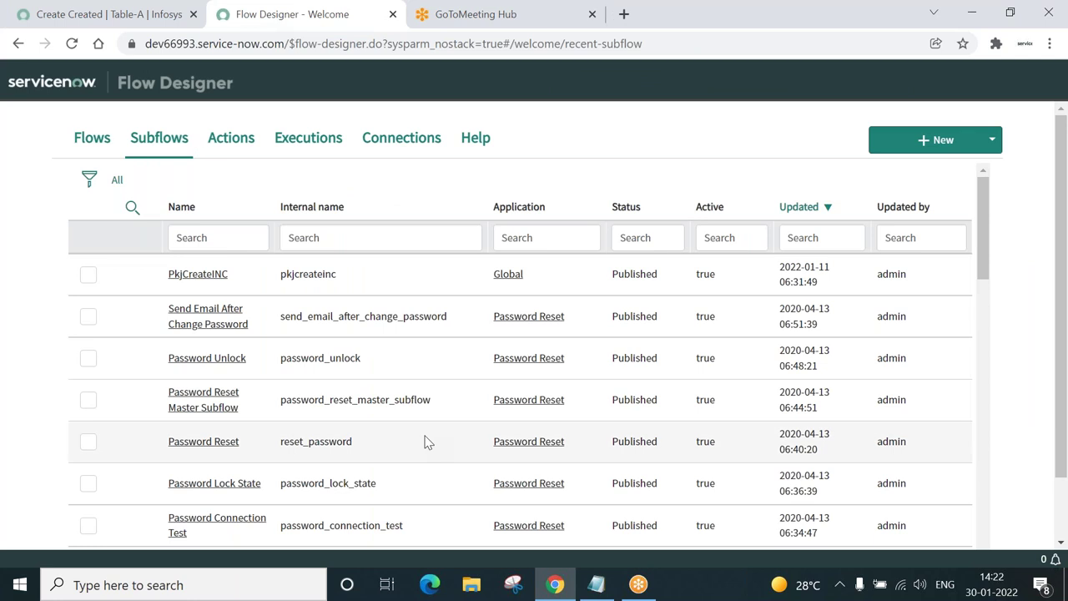
{"action": "left_click", "coordinate": [201, 274]}
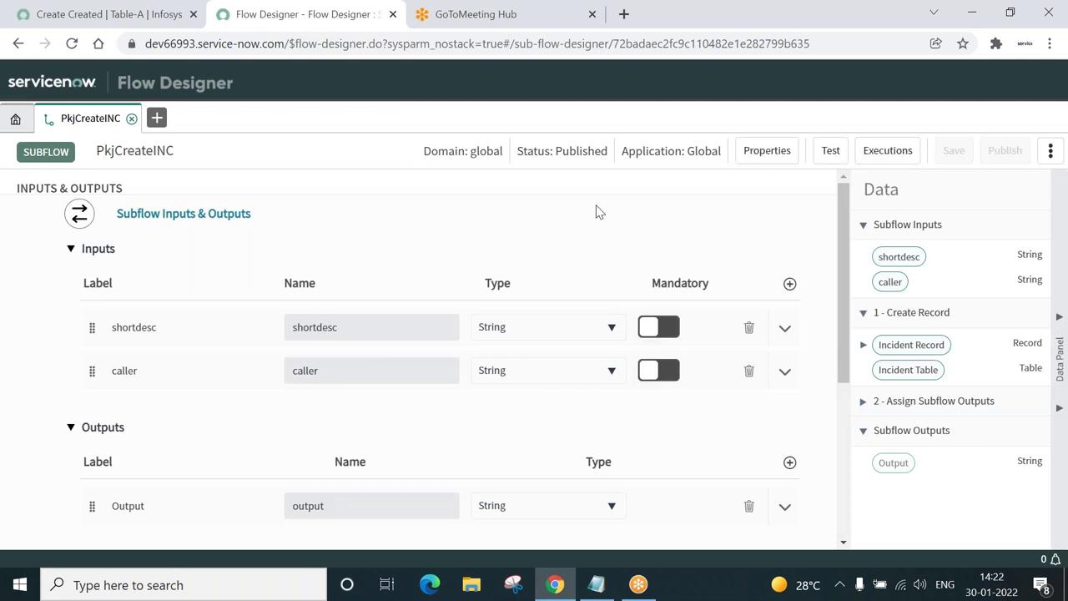
{"action": "left_click", "coordinate": [372, 327]}
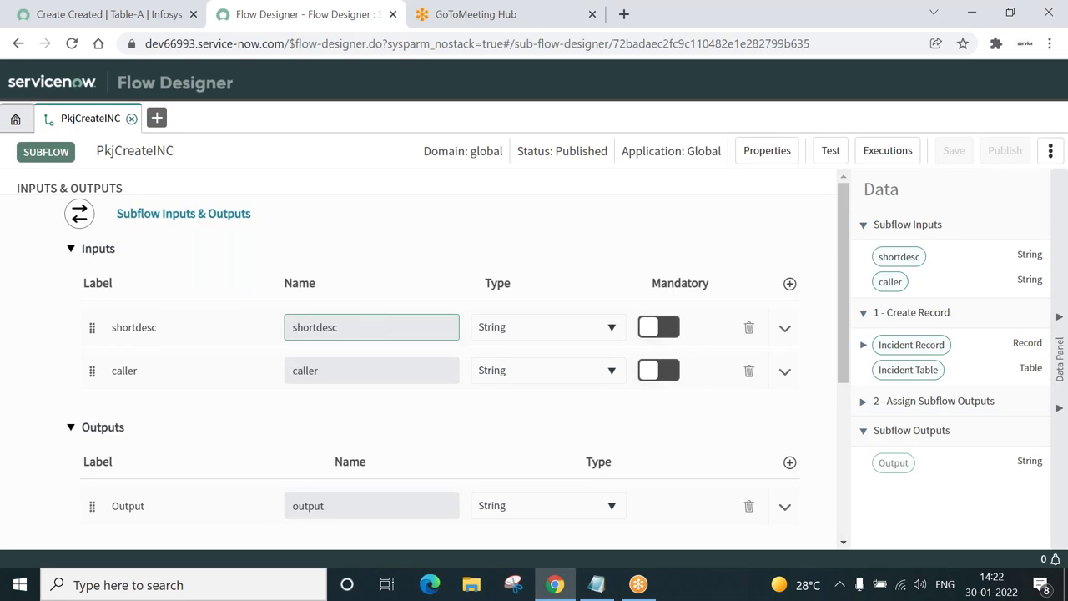
{"action": "double_click", "coordinate": [372, 326]}
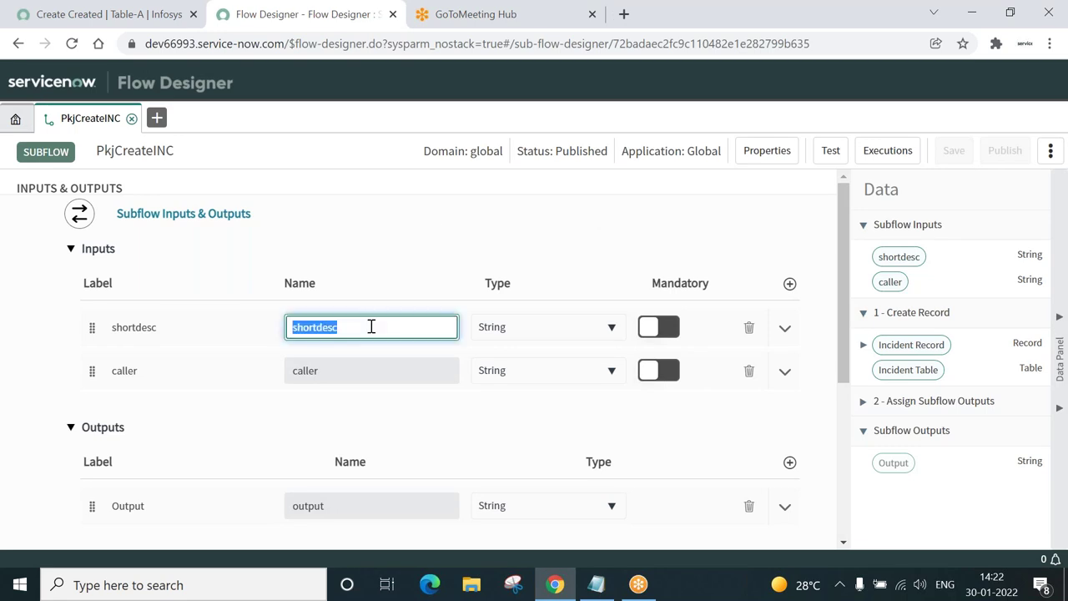
{"action": "left_click", "coordinate": [351, 365]}
{"action": "double_click", "coordinate": [350, 365]}
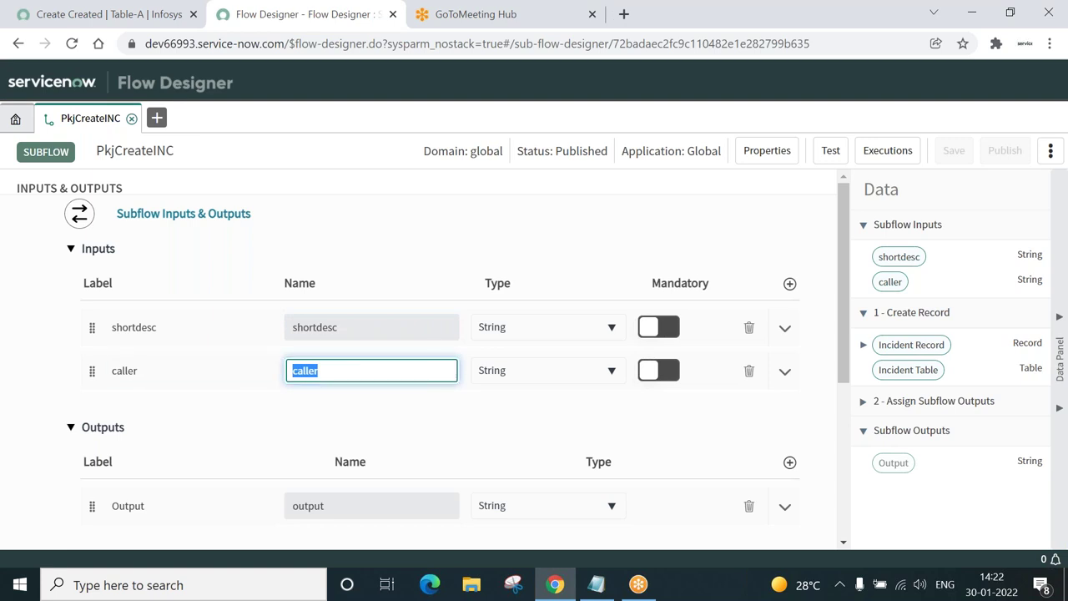
{"action": "double_click", "coordinate": [349, 326]}
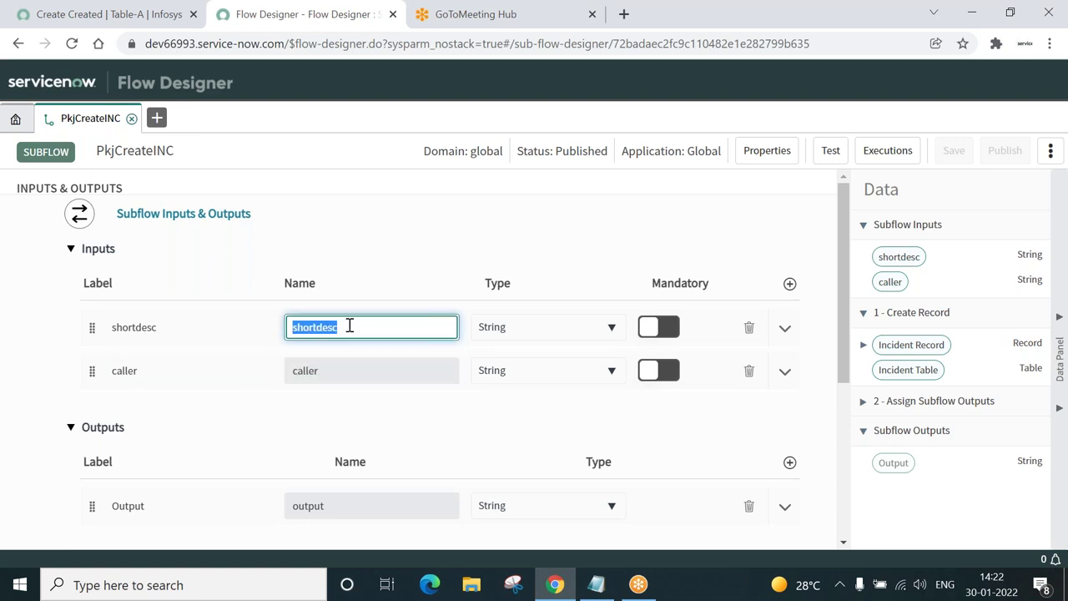
{"action": "left_click", "coordinate": [370, 370]}
{"action": "double_click", "coordinate": [371, 371]}
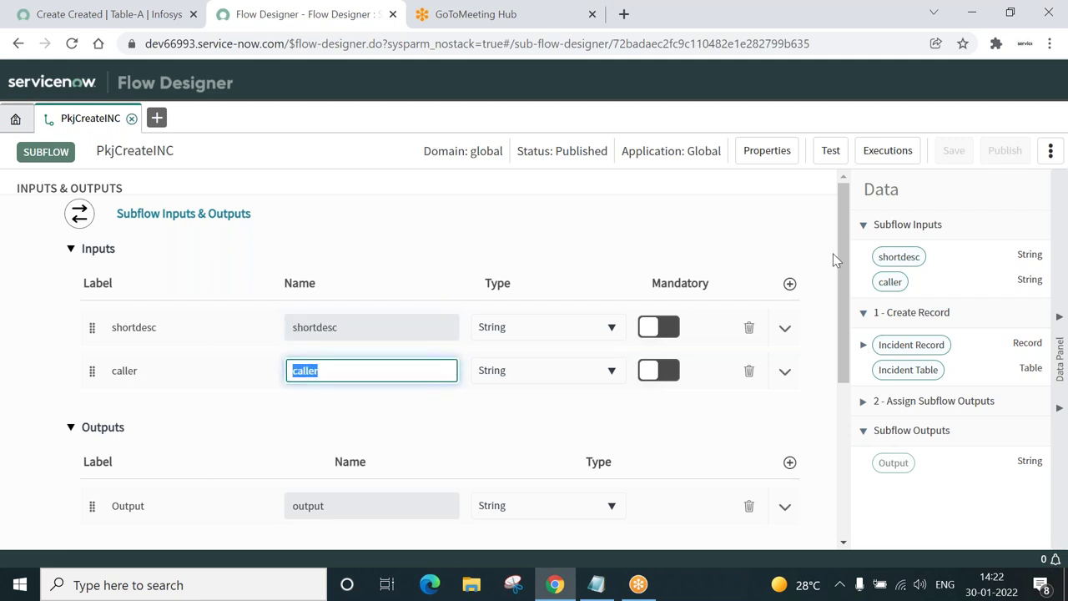
{"action": "scroll", "coordinate": [844, 262], "scroll_direction": "down", "scroll_amount": 2}
{"action": "double_click", "coordinate": [331, 323]}
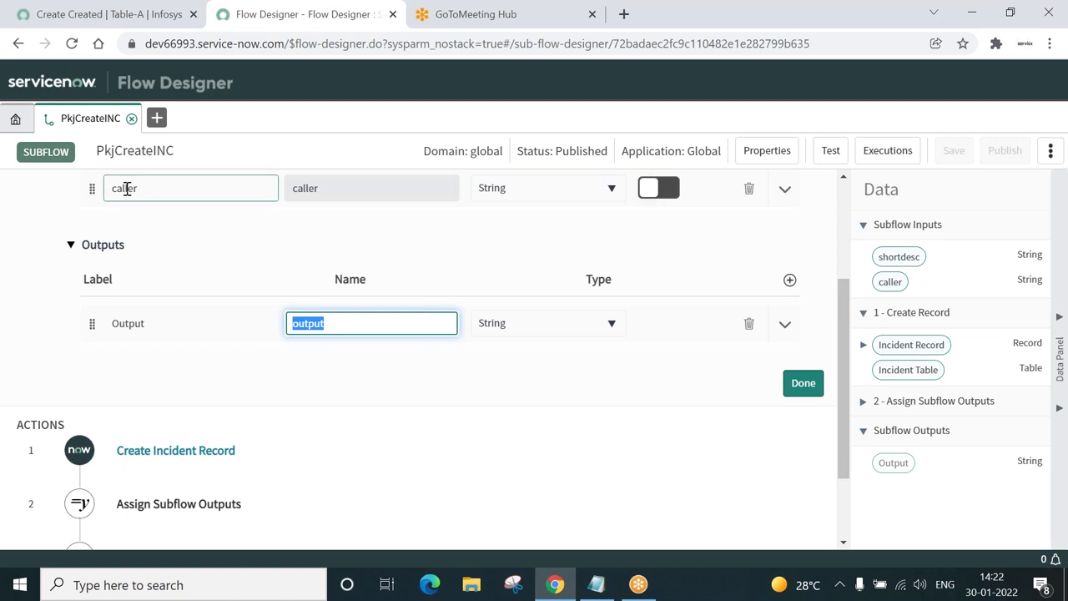
{"action": "double_click", "coordinate": [332, 190]}
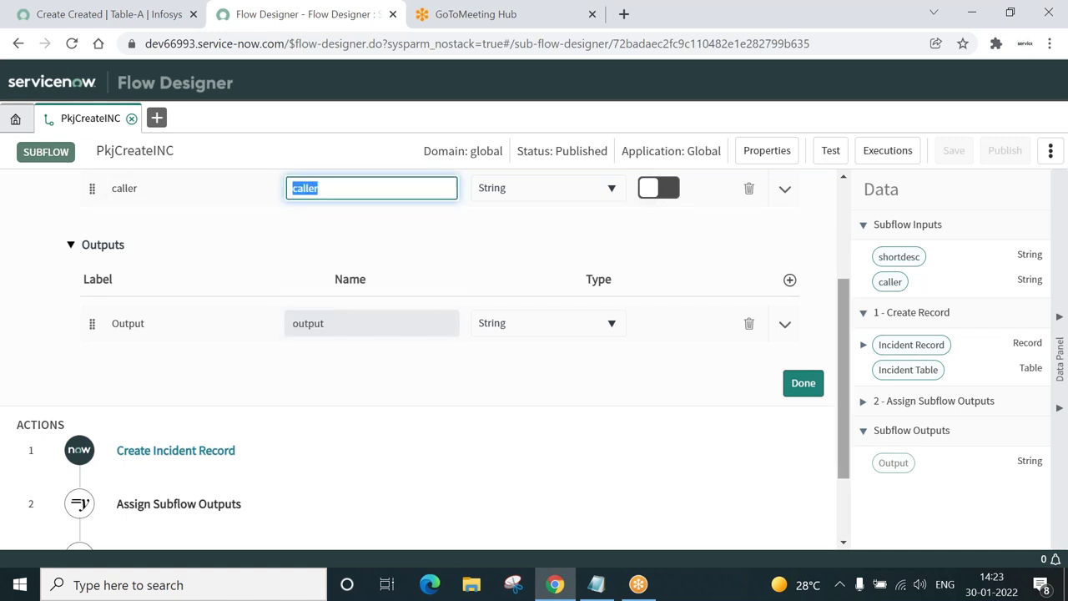
Expand the subflow's Create Incident Record action and compare its Short description and Caller mappings with the subflow inputs.
{"action": "scroll", "coordinate": [850, 419], "scroll_direction": "down", "scroll_amount": 2}
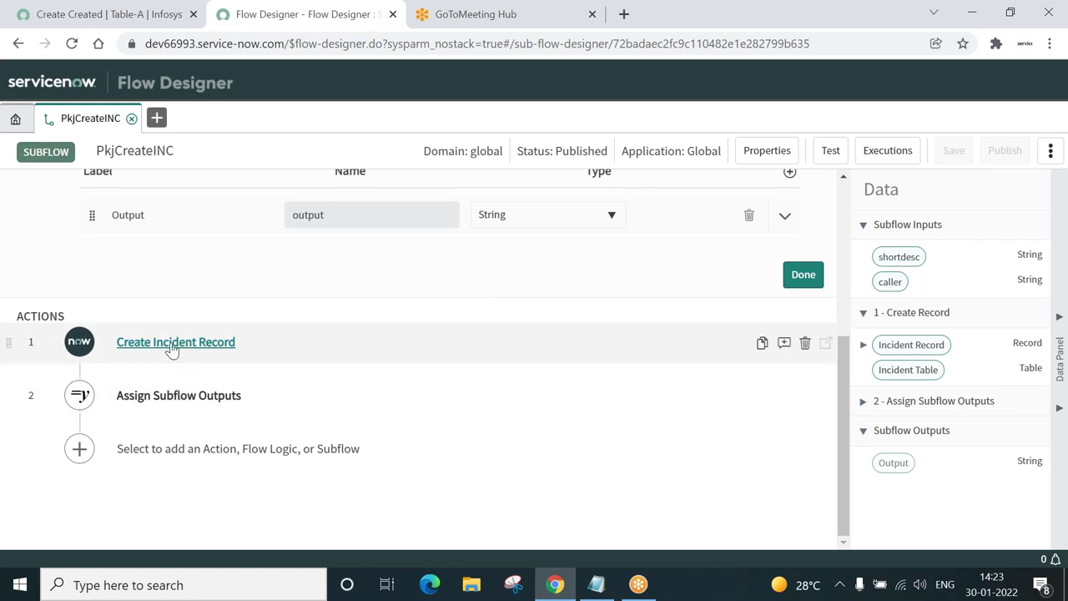
{"action": "left_click", "coordinate": [171, 347]}
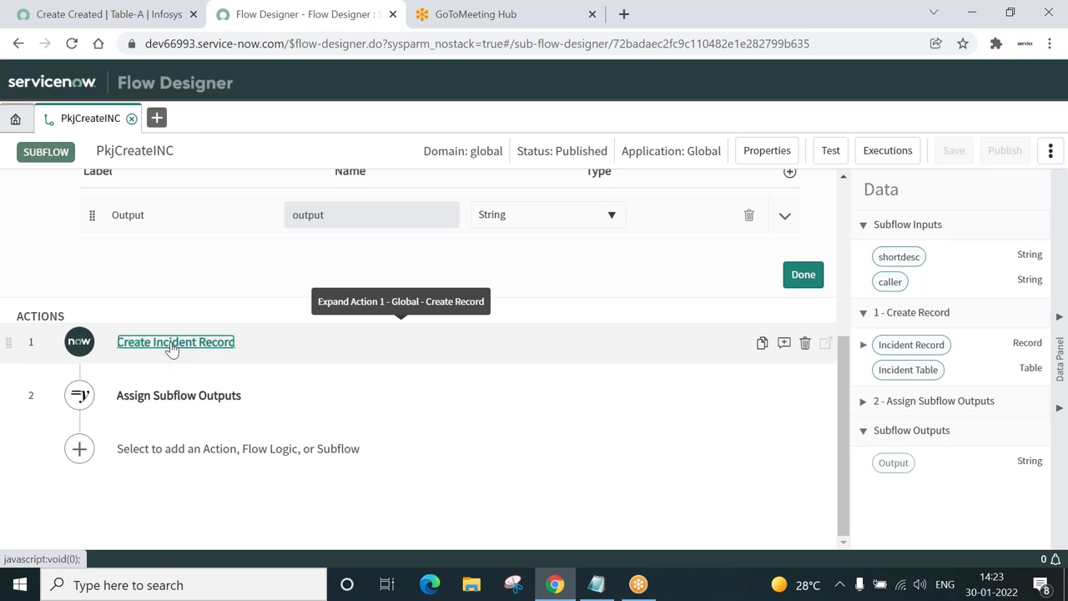
{"action": "left_click", "coordinate": [171, 346]}
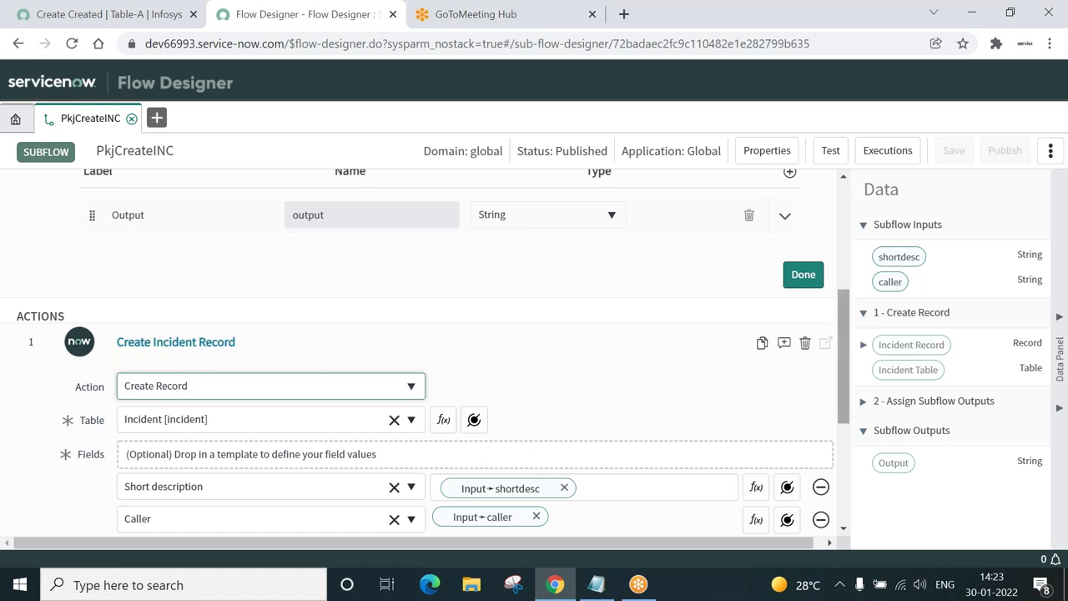
{"action": "scroll", "coordinate": [425, 350], "scroll_direction": "down", "scroll_amount": 2}
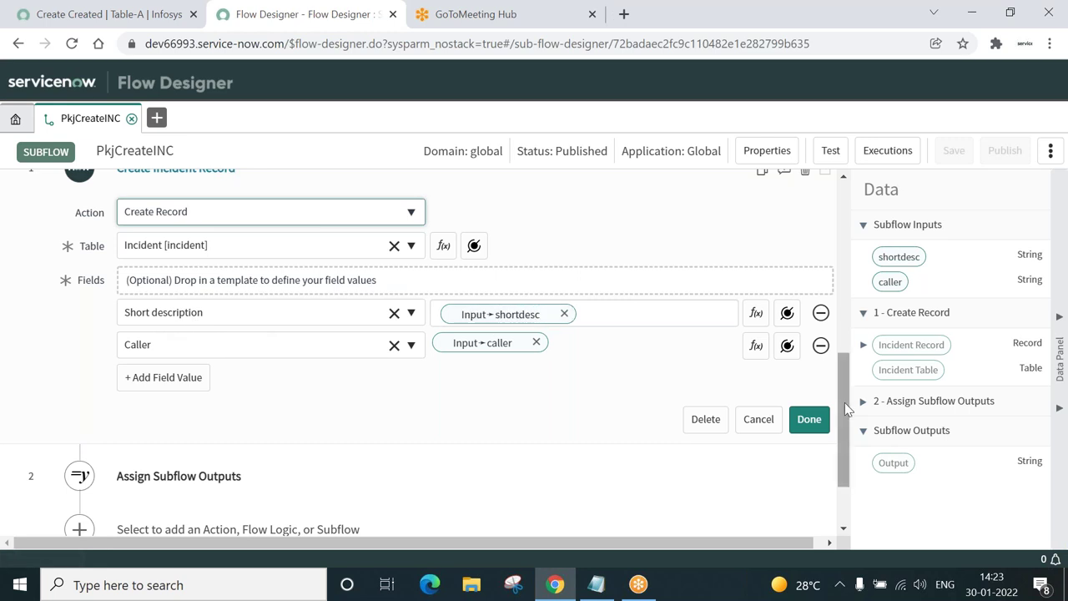
{"action": "left_click_drag", "start_coordinate": [845, 406], "coordinate": [843, 248]}
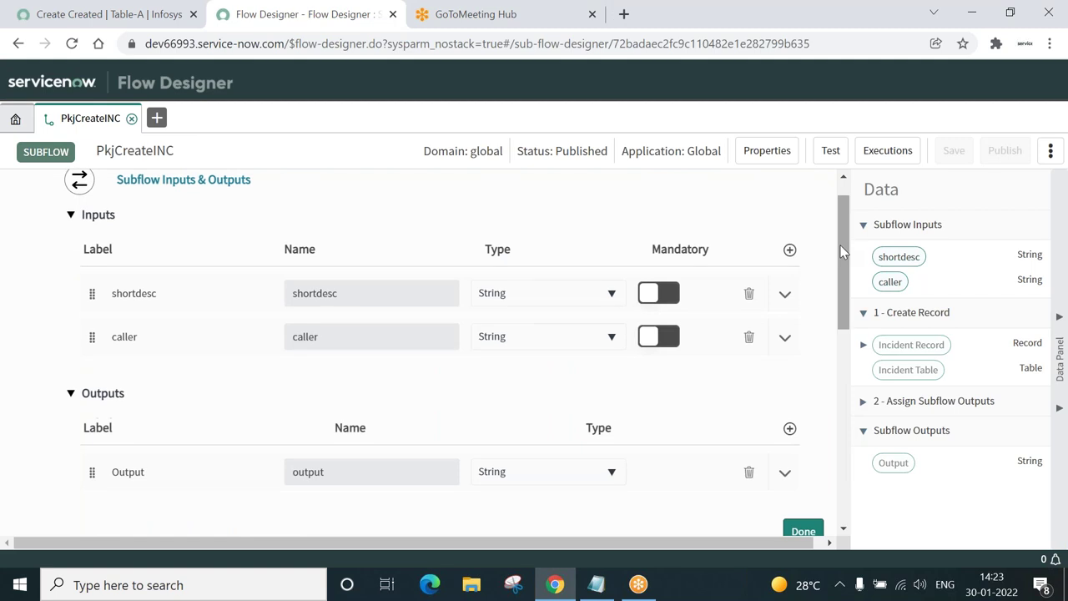
{"action": "left_click", "coordinate": [361, 294]}
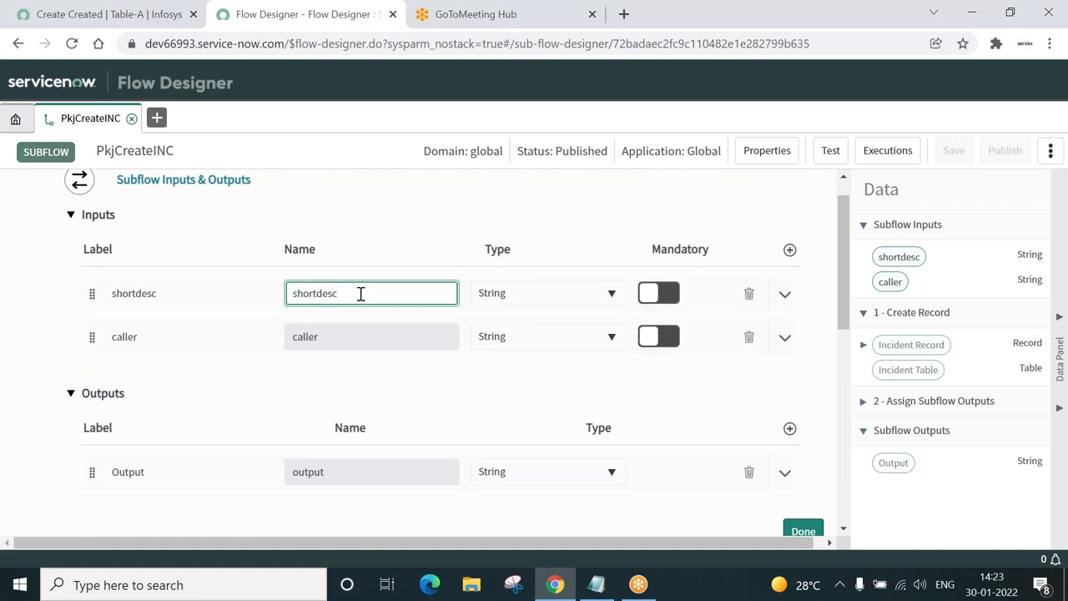
{"action": "double_click", "coordinate": [360, 293]}
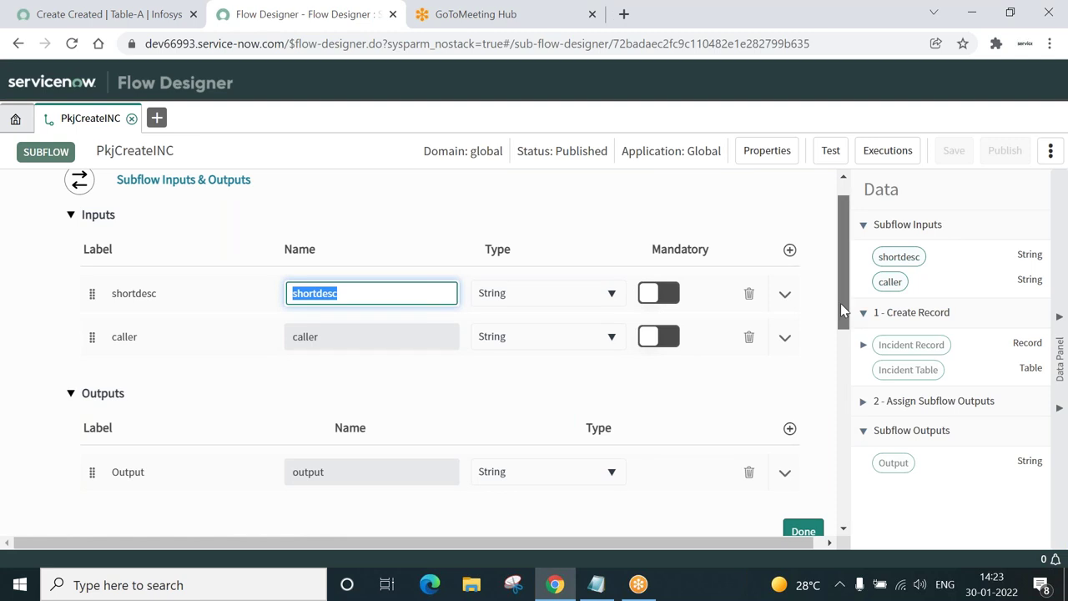
{"action": "scroll", "coordinate": [840, 308], "scroll_direction": "down", "scroll_amount": 5}
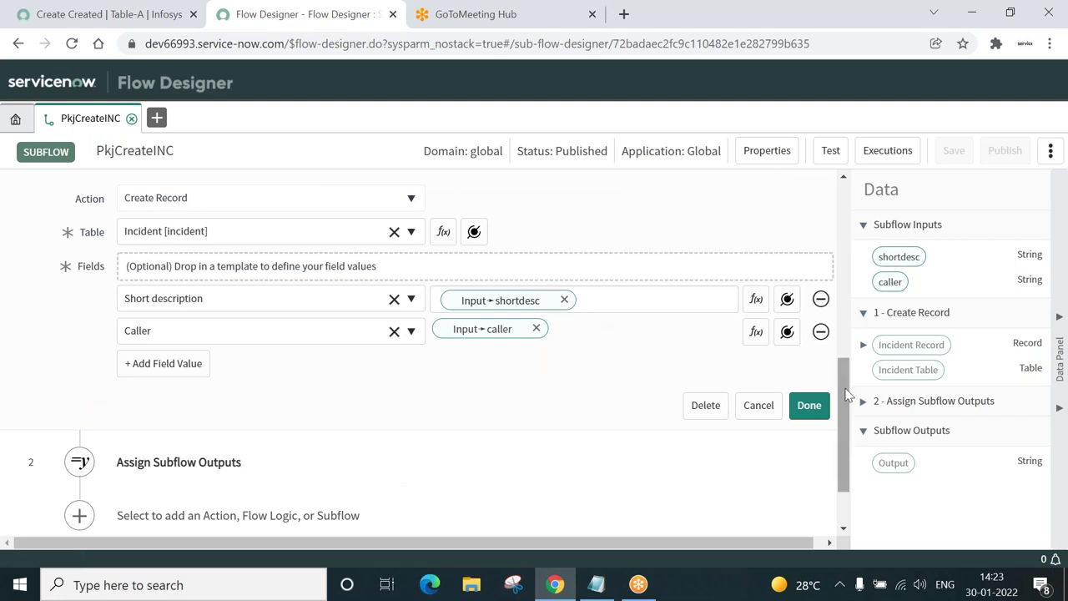
{"action": "left_click_drag", "start_coordinate": [845, 394], "coordinate": [848, 276]}
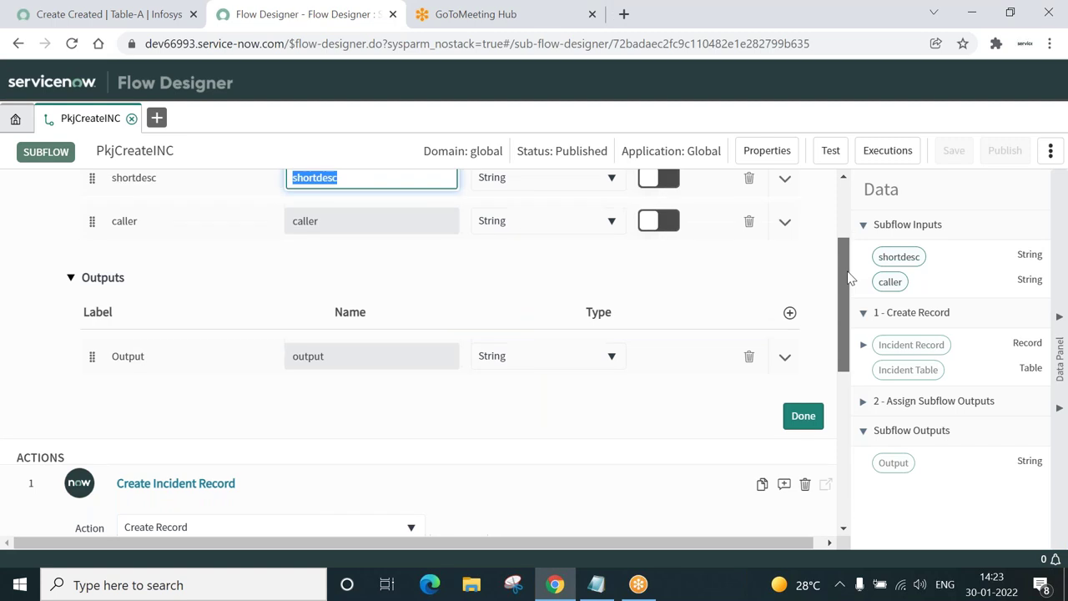
Examine the Assign Subflow Outputs step of PkjCreateINC and the data assigned to its Output variable.
{"action": "scroll", "coordinate": [849, 276], "scroll_direction": "down", "scroll_amount": 3}
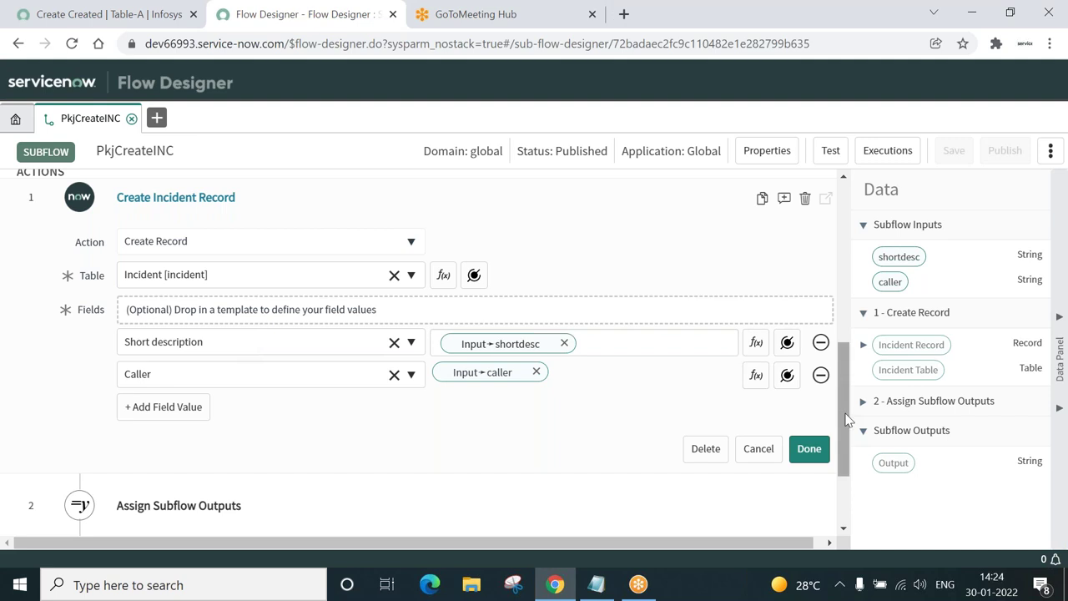
{"action": "left_click_drag", "start_coordinate": [846, 419], "coordinate": [845, 469]}
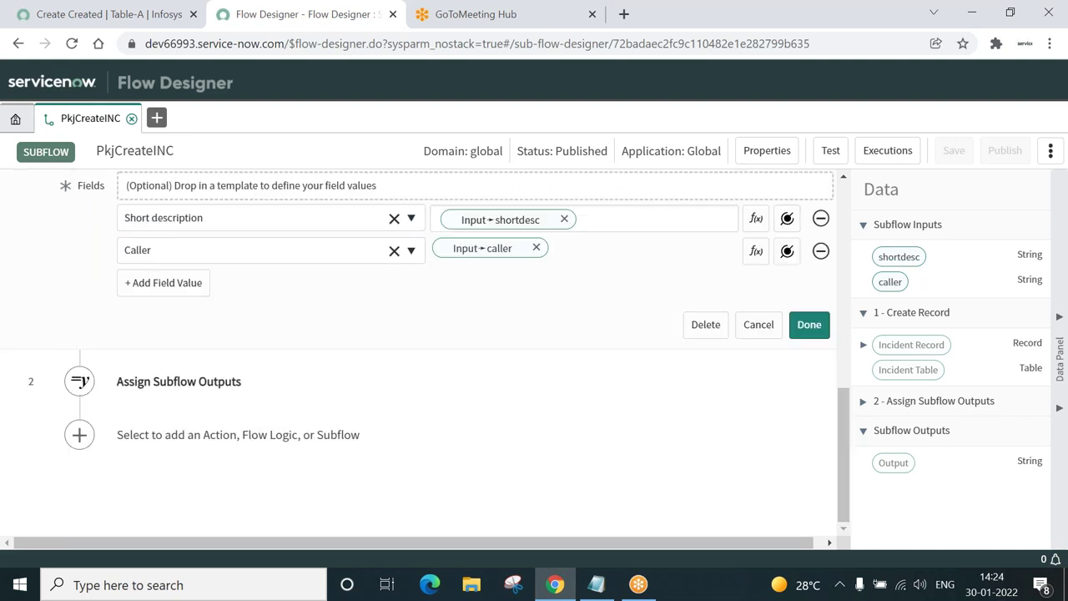
{"action": "left_click", "coordinate": [180, 389]}
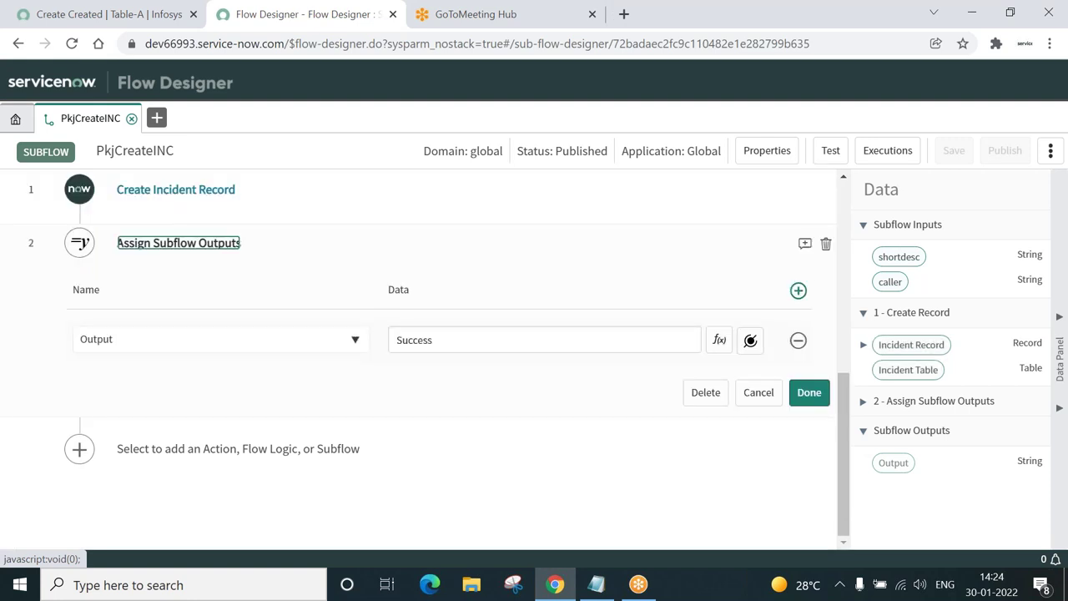
{"action": "double_click", "coordinate": [442, 340]}
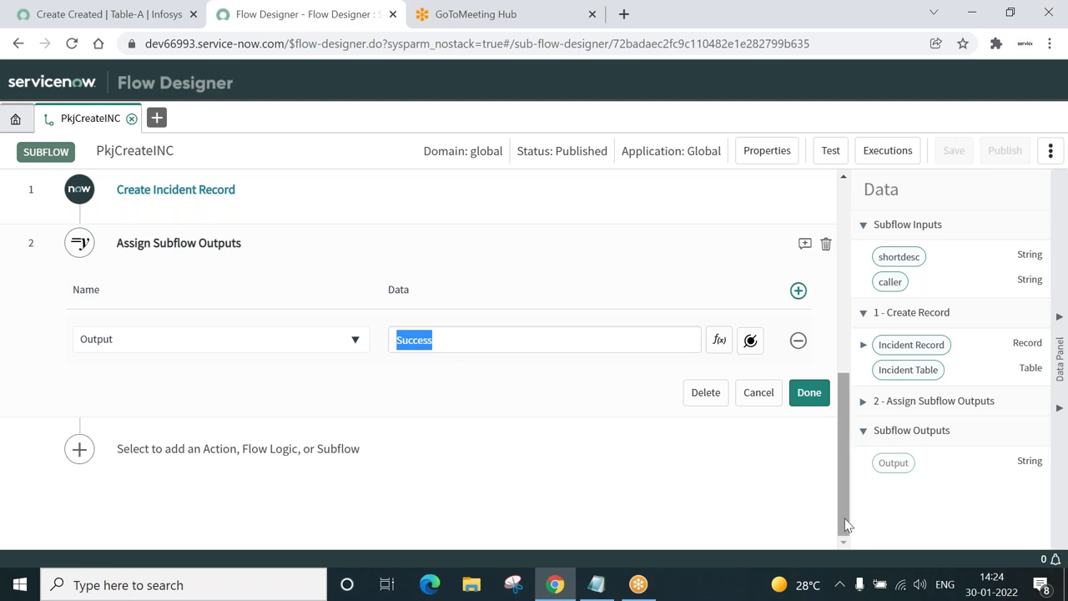
{"action": "left_click_drag", "start_coordinate": [844, 518], "coordinate": [845, 287]}
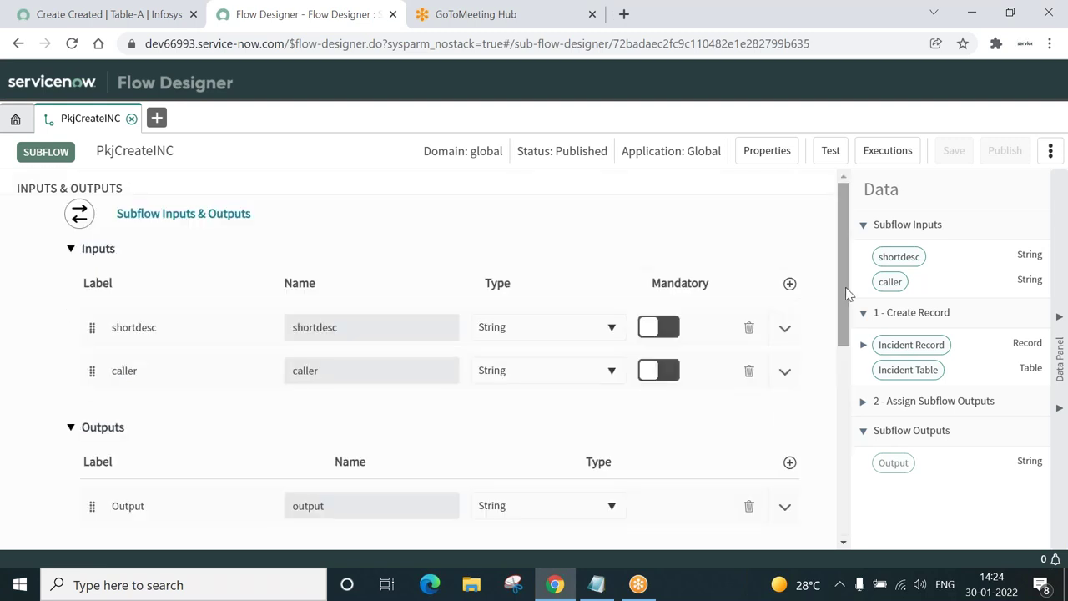
Create a new subflow named PkjCreateIncident with the default properties.
{"action": "left_click", "coordinate": [157, 119]}
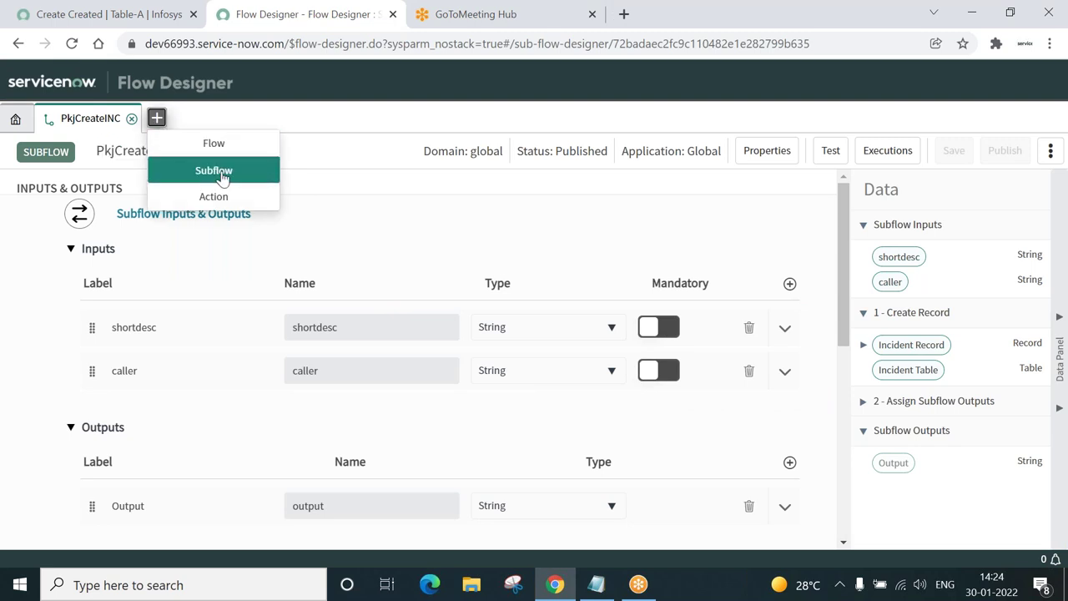
{"action": "left_click", "coordinate": [223, 175]}
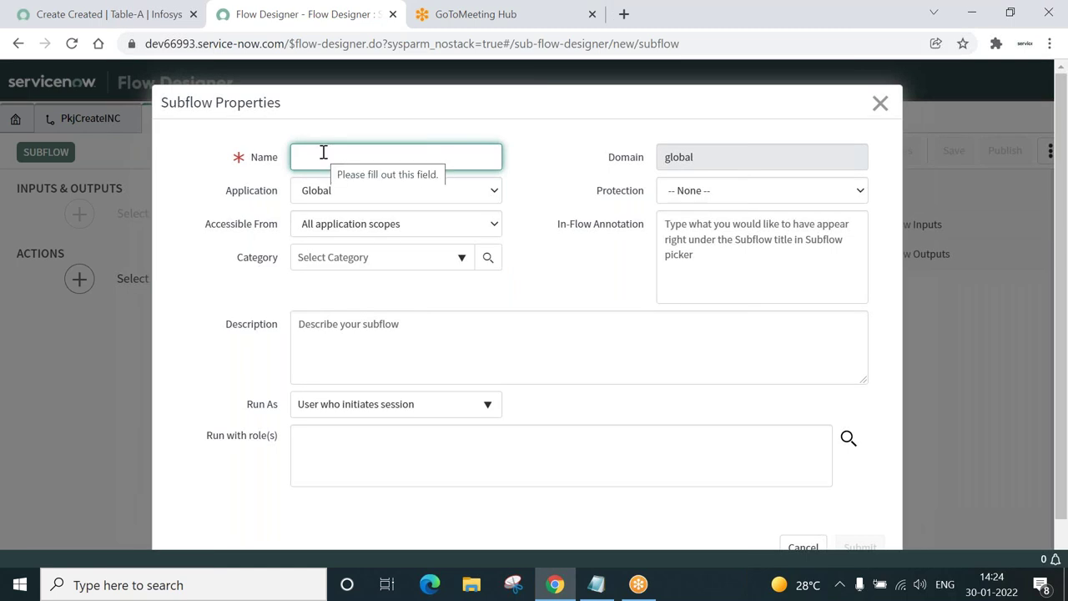
{"action": "type", "text": "Pkj"}
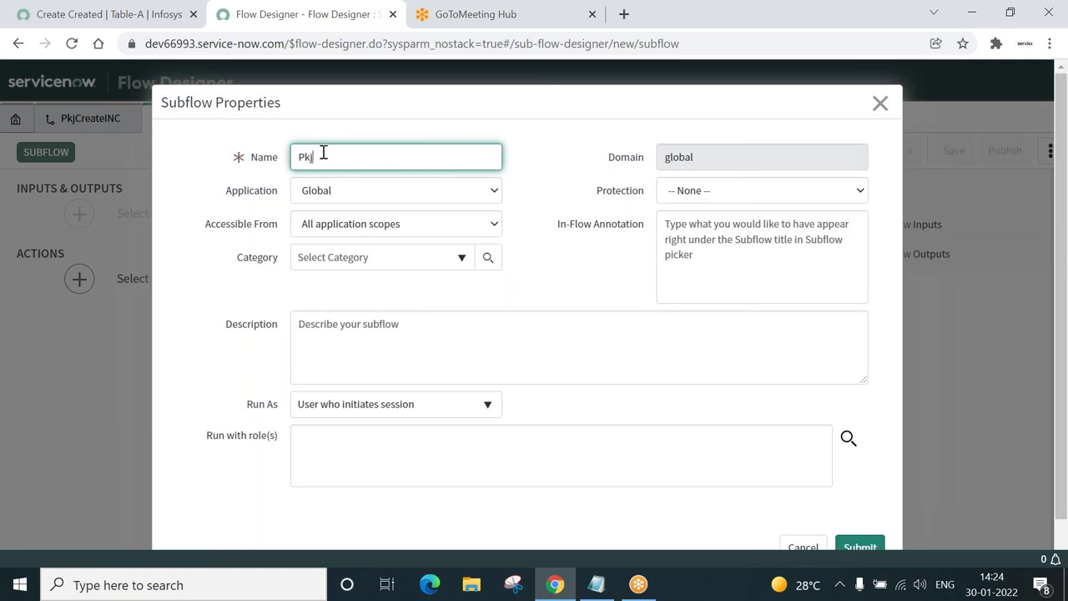
{"action": "type", "text": "Crea"}
{"action": "key", "text": "BackSpace"}
{"action": "type", "text": "ateIncident"}
{"action": "key", "text": "Left"}
{"action": "key", "text": "Left"}
{"action": "key", "text": "Left"}
{"action": "key", "text": "Left"}
{"action": "key", "text": "Left"}
{"action": "key", "text": "Left"}
{"action": "left_click", "coordinate": [861, 546]}
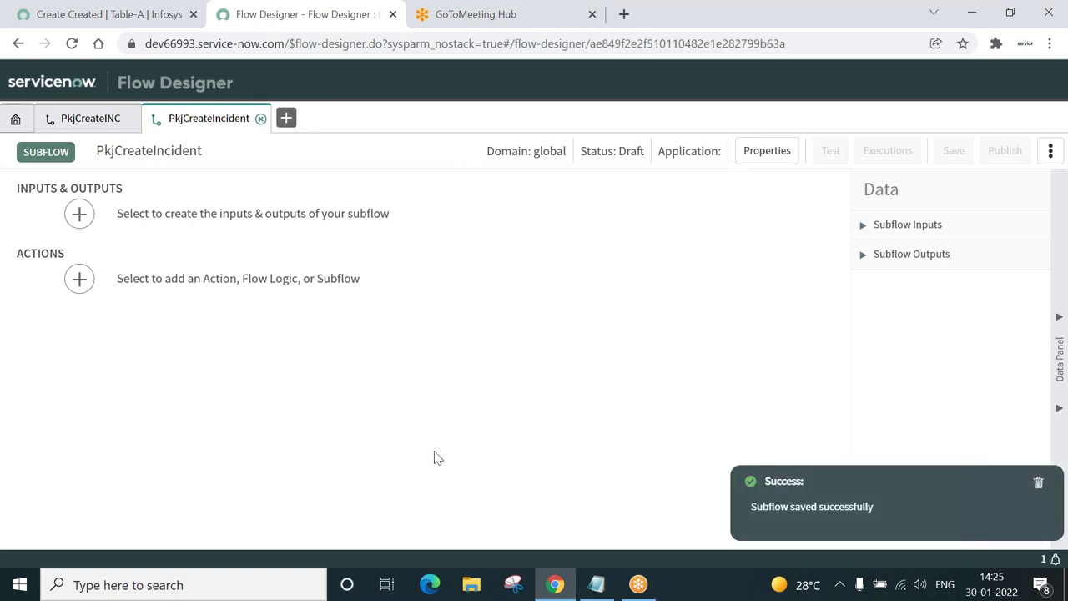
Add a String input labelled ShrtDesc to the new subflow, keeping shrtdesc as its name.
{"action": "left_click", "coordinate": [81, 216]}
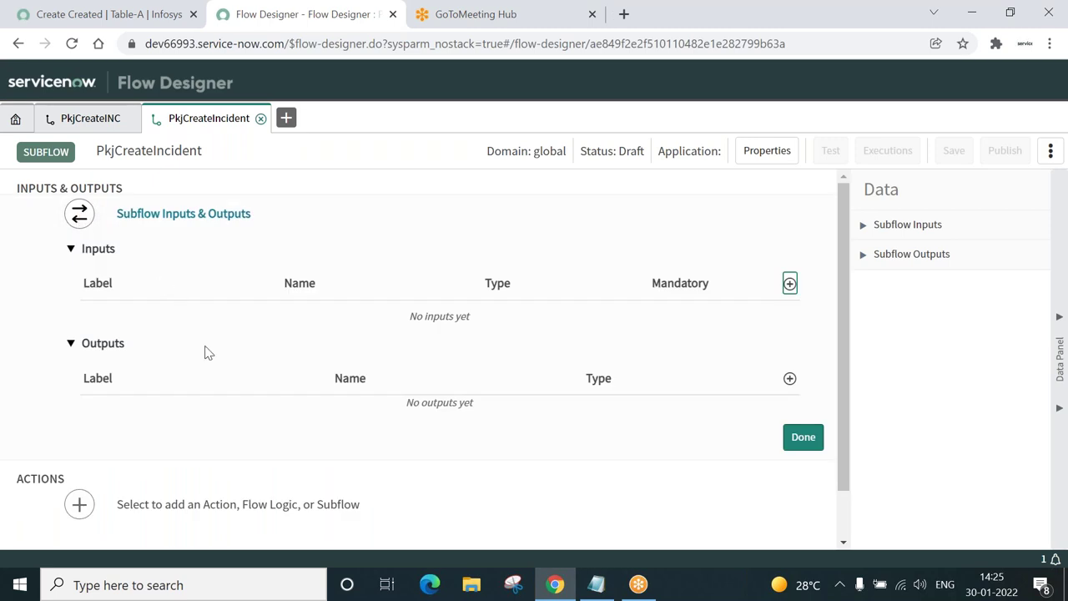
{"action": "left_click", "coordinate": [102, 276]}
{"action": "double_click", "coordinate": [102, 276]}
{"action": "left_click", "coordinate": [789, 284]}
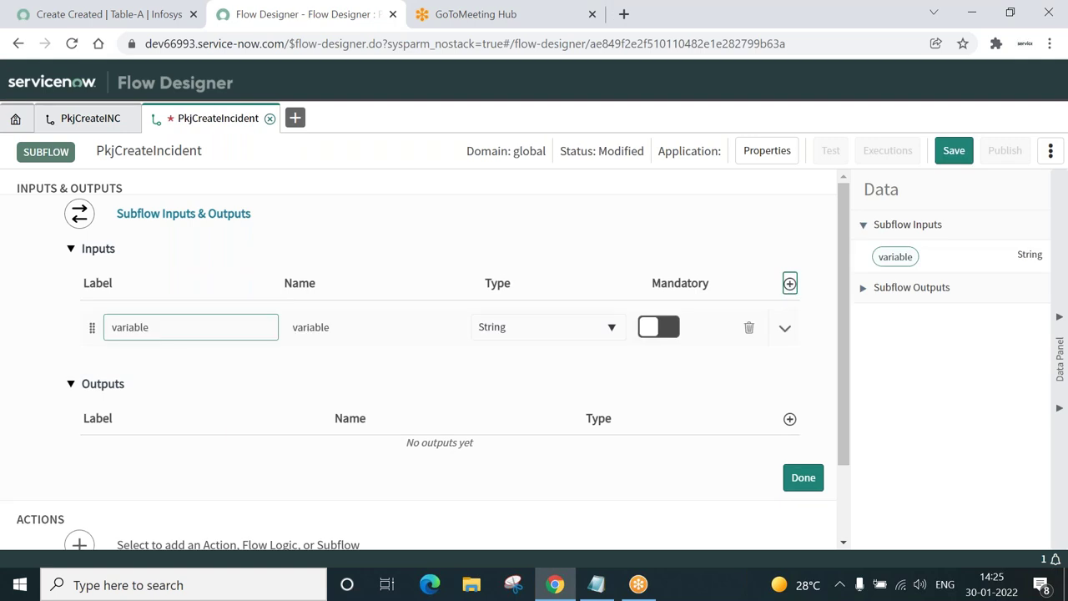
{"action": "double_click", "coordinate": [171, 329]}
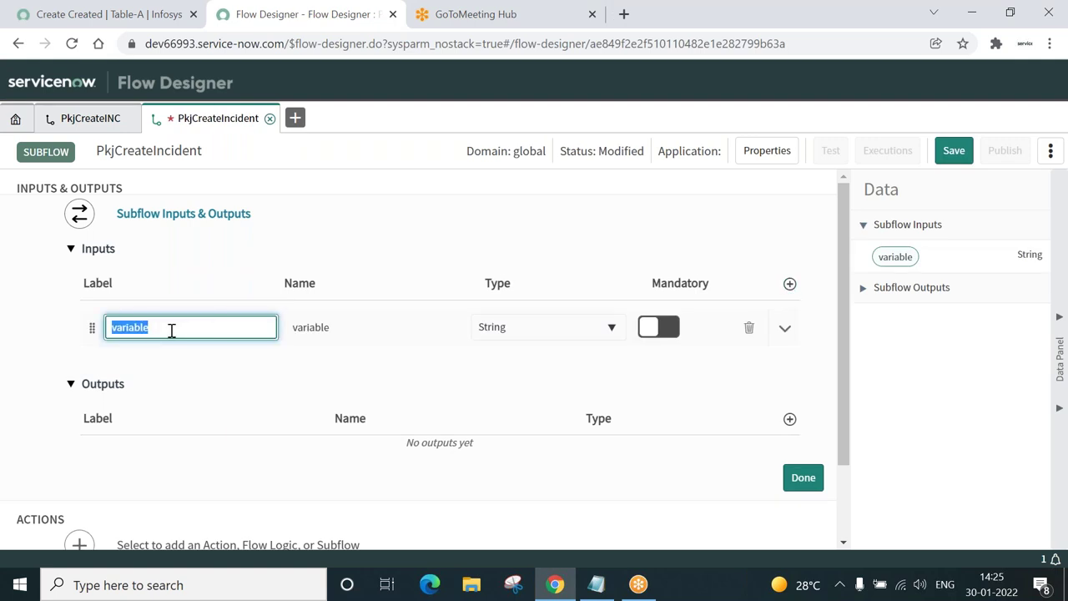
{"action": "type", "text": "ShrtDesc"}
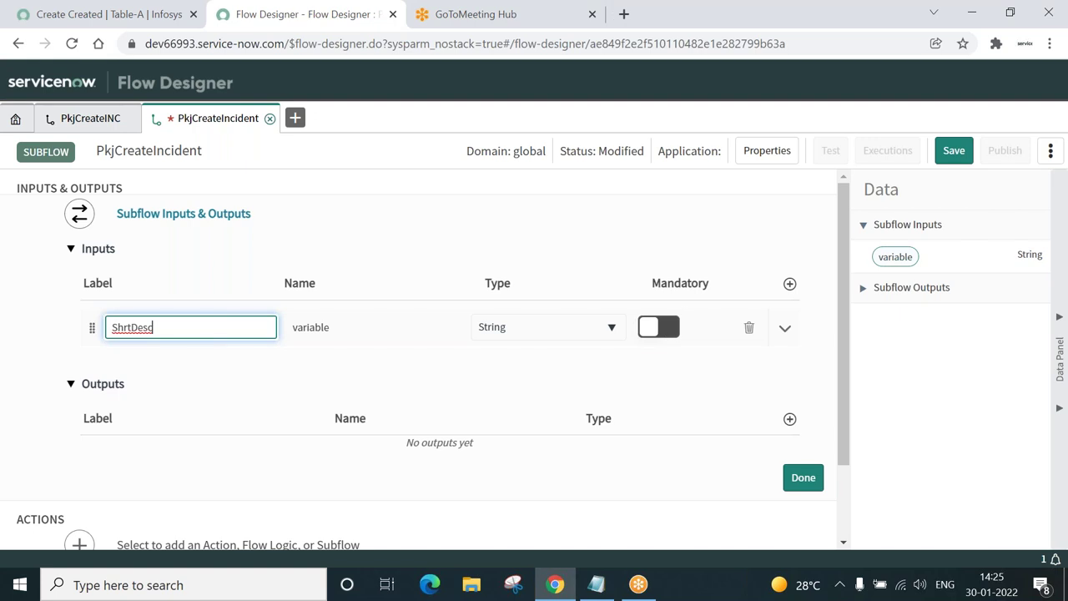
{"action": "key", "text": "Tab"}
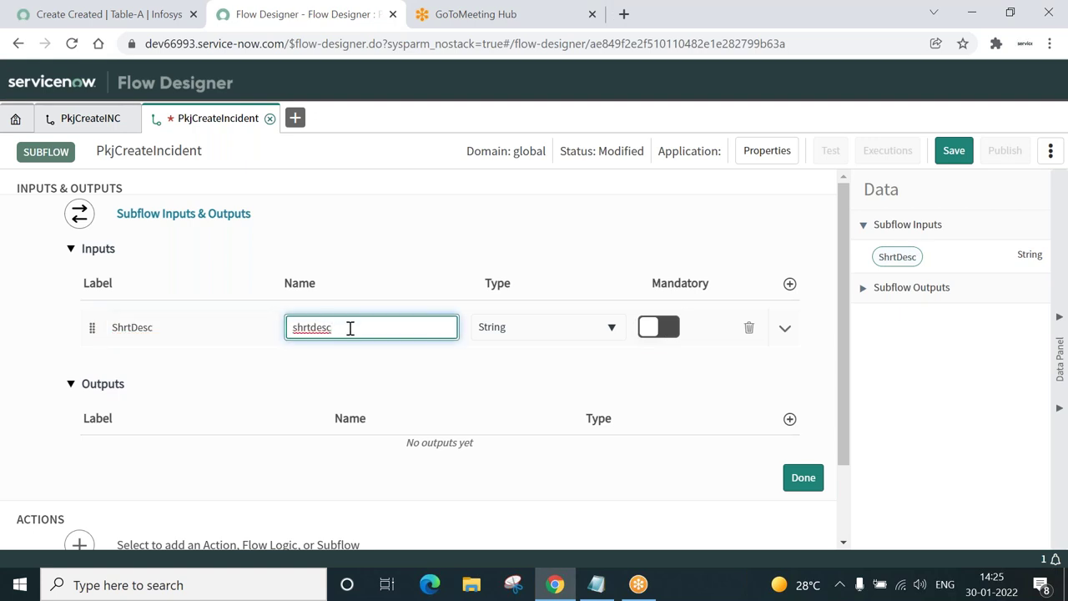
{"action": "type", "text": "shdx"}
{"action": "key", "text": "BackSpace"}
{"action": "key", "text": "BackSpace"}
{"action": "key", "text": "BackSpace"}
{"action": "key", "text": "BackSpace"}
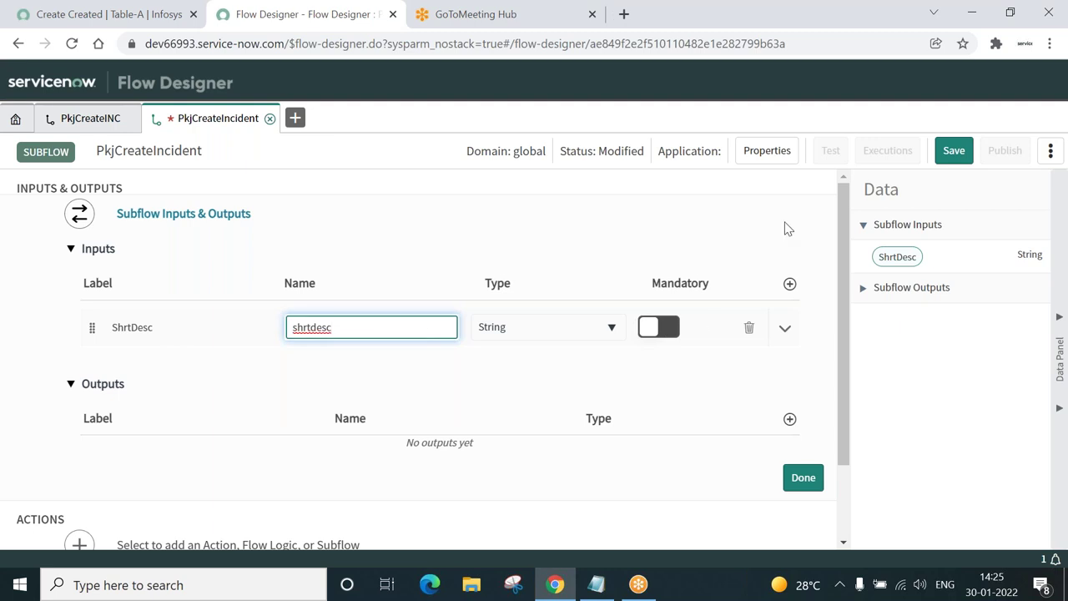
Add a second String input labelled Caller to the subflow, keeping caller as its name.
{"action": "left_click", "coordinate": [789, 283]}
{"action": "left_click", "coordinate": [160, 374]}
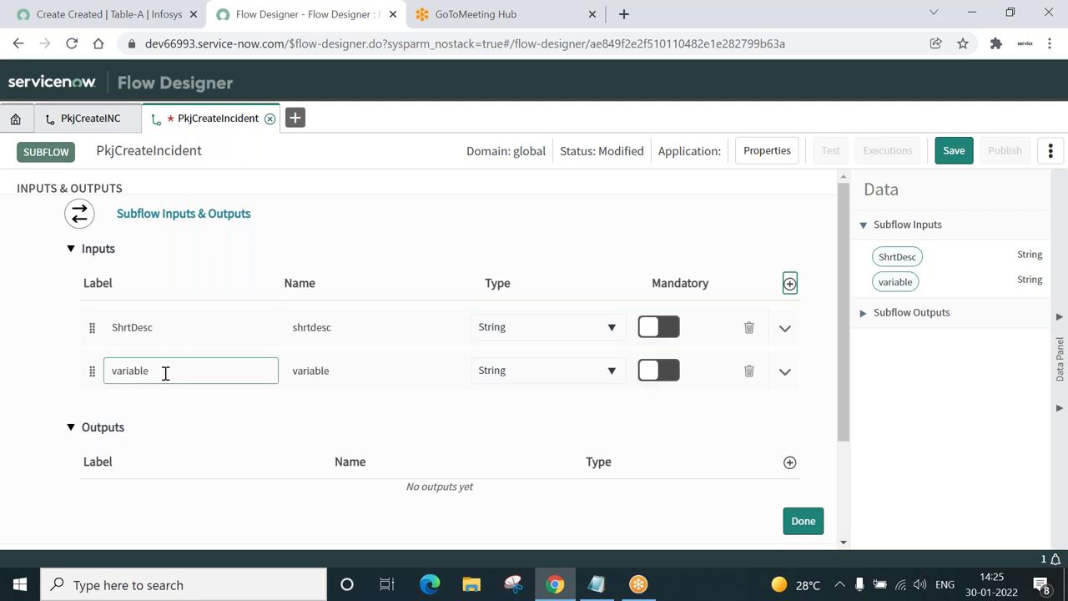
{"action": "double_click", "coordinate": [165, 373]}
{"action": "type", "text": "Ca"}
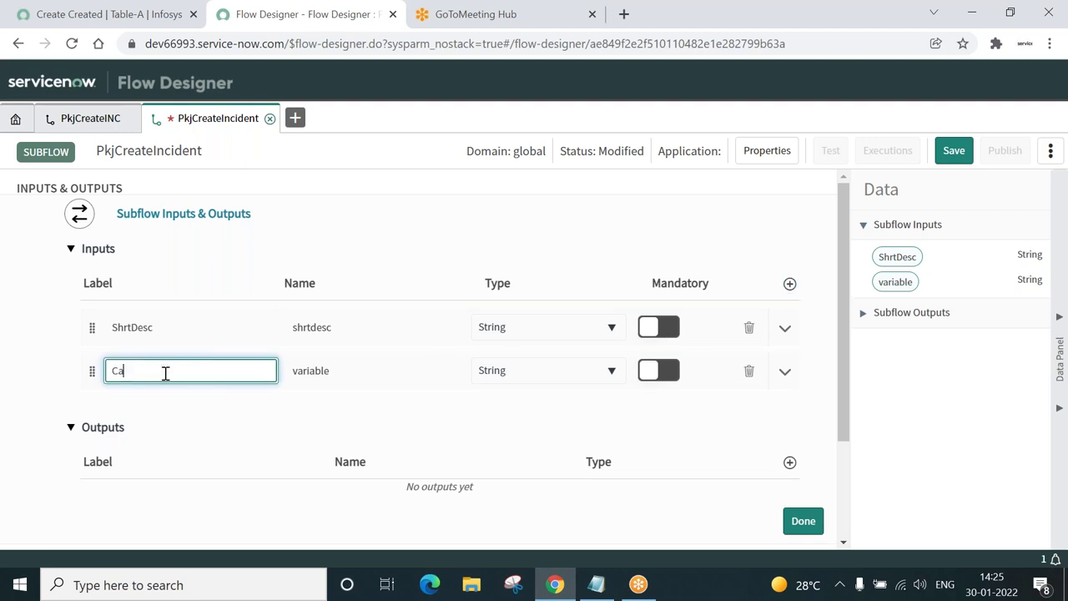
{"action": "type", "text": "ller"}
{"action": "left_click", "coordinate": [366, 369]}
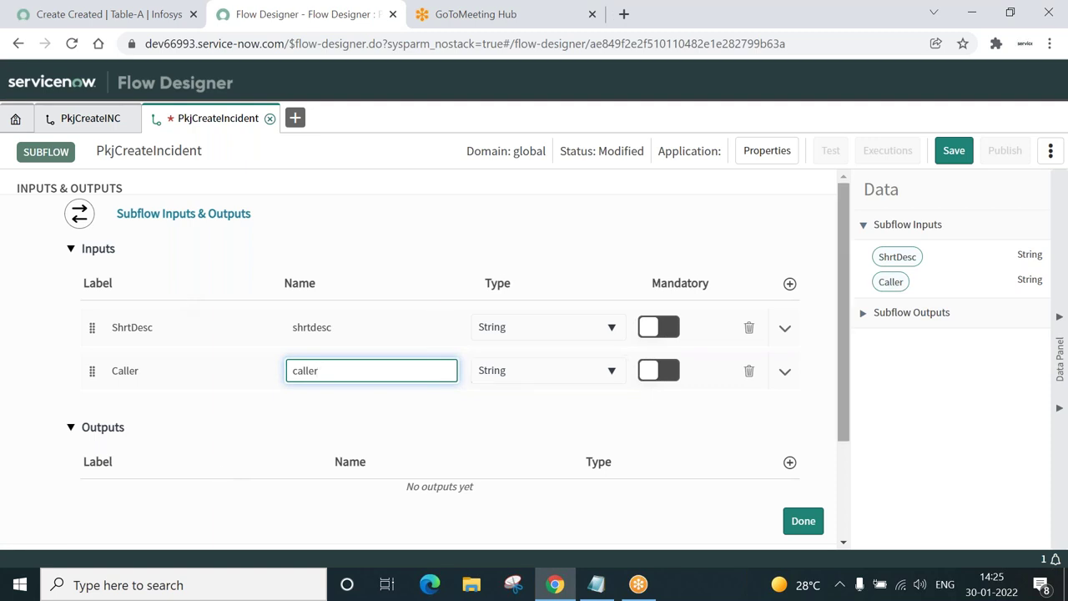
Add a subflow output labelled Output and keep its type as String.
{"action": "scroll", "coordinate": [851, 363], "scroll_direction": "down", "scroll_amount": 1}
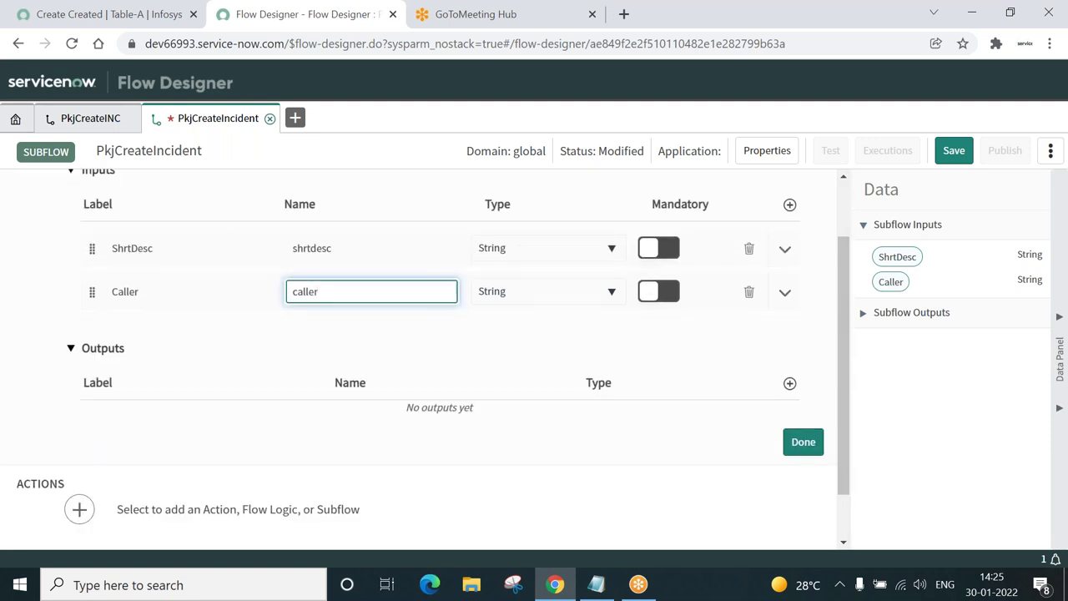
{"action": "left_click", "coordinate": [789, 384]}
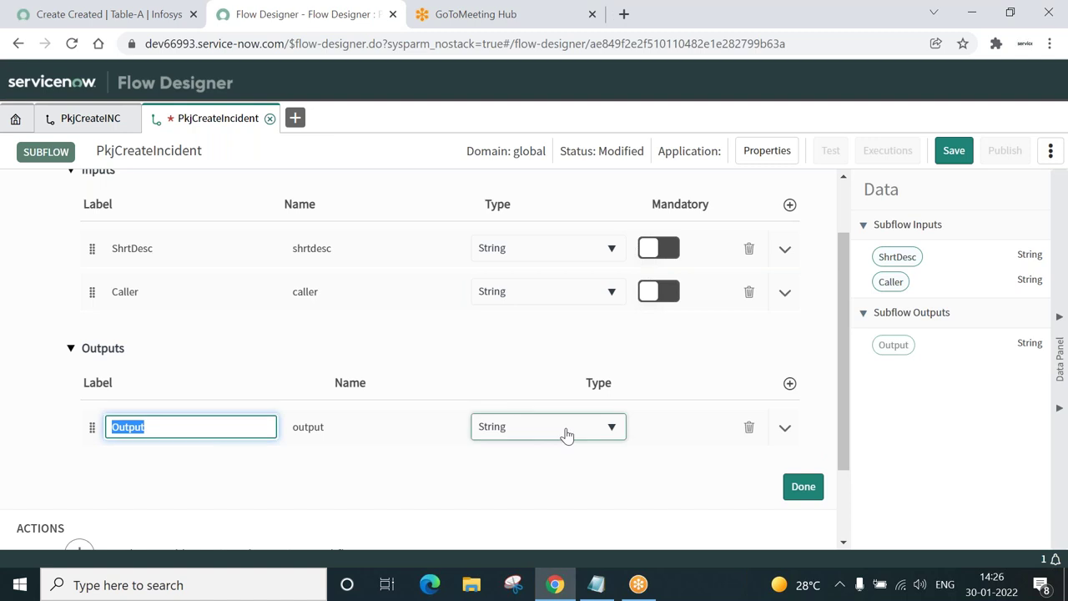
{"action": "left_click", "coordinate": [587, 429]}
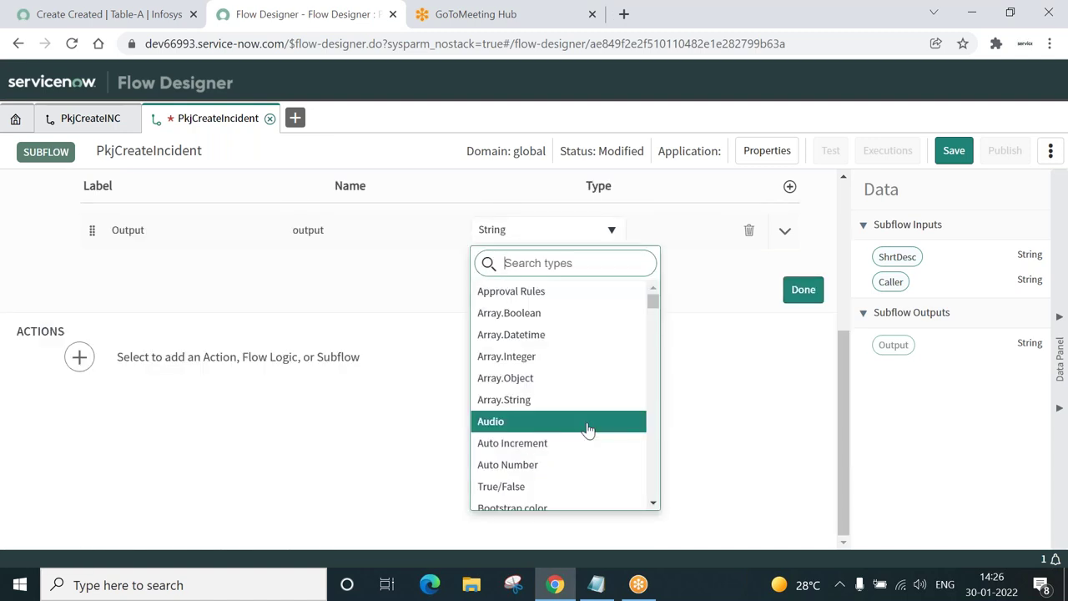
{"action": "left_click", "coordinate": [760, 428]}
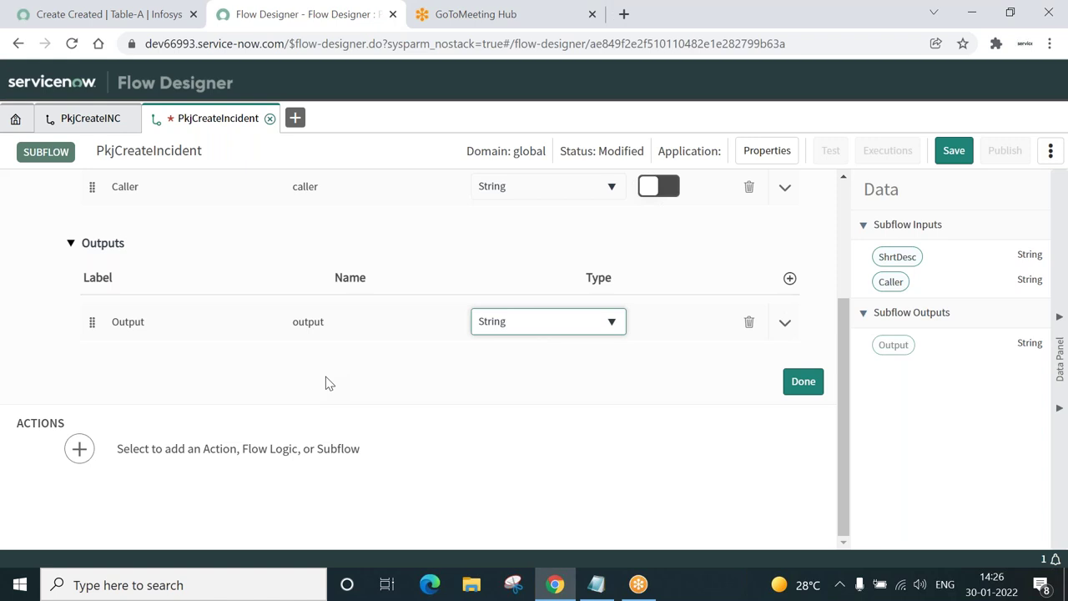
Compare the inputs and outputs of PkjCreateINC with those of PkjCreateIncident.
{"action": "mouse_move", "coordinate": [513, 355]}
{"action": "left_click", "coordinate": [90, 118]}
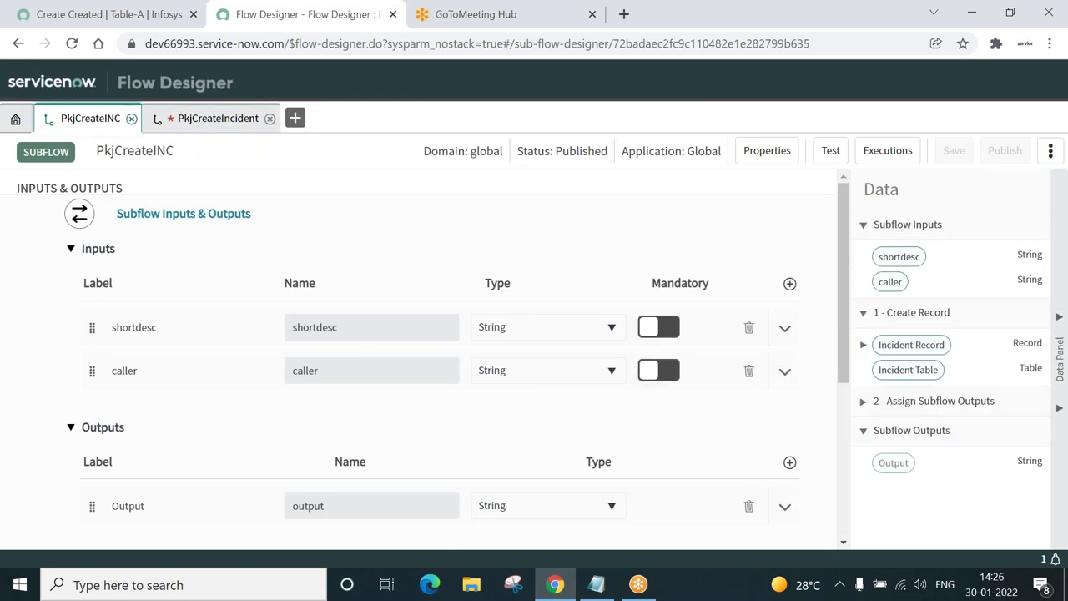
{"action": "left_click", "coordinate": [220, 121]}
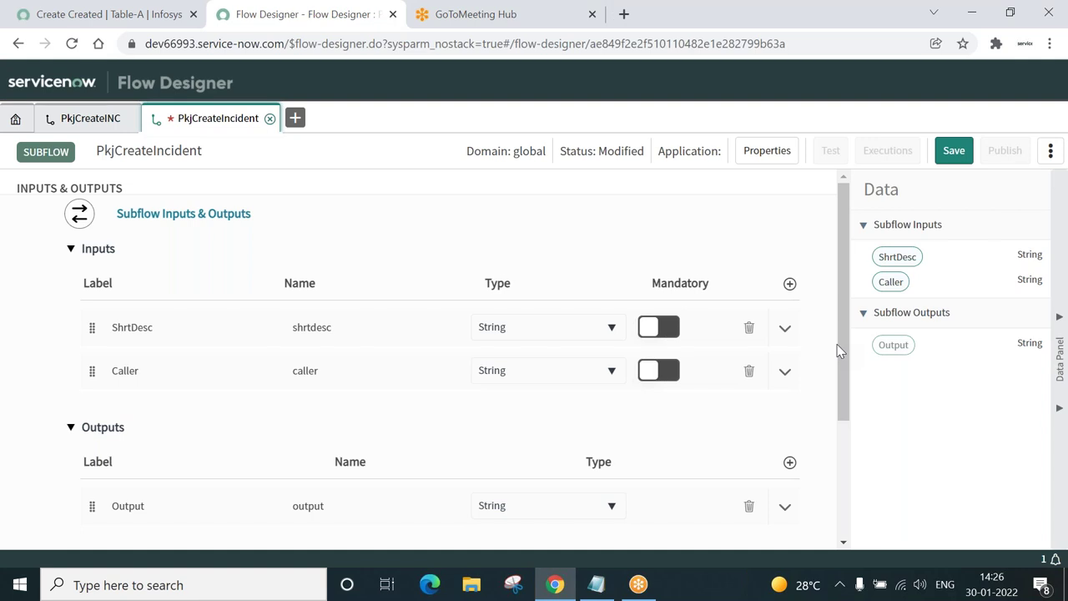
Add a ServiceNow Core Create Record action to PkjCreateIncident and set its table to Incident [incident].
{"action": "left_click_drag", "start_coordinate": [844, 390], "coordinate": [851, 491]}
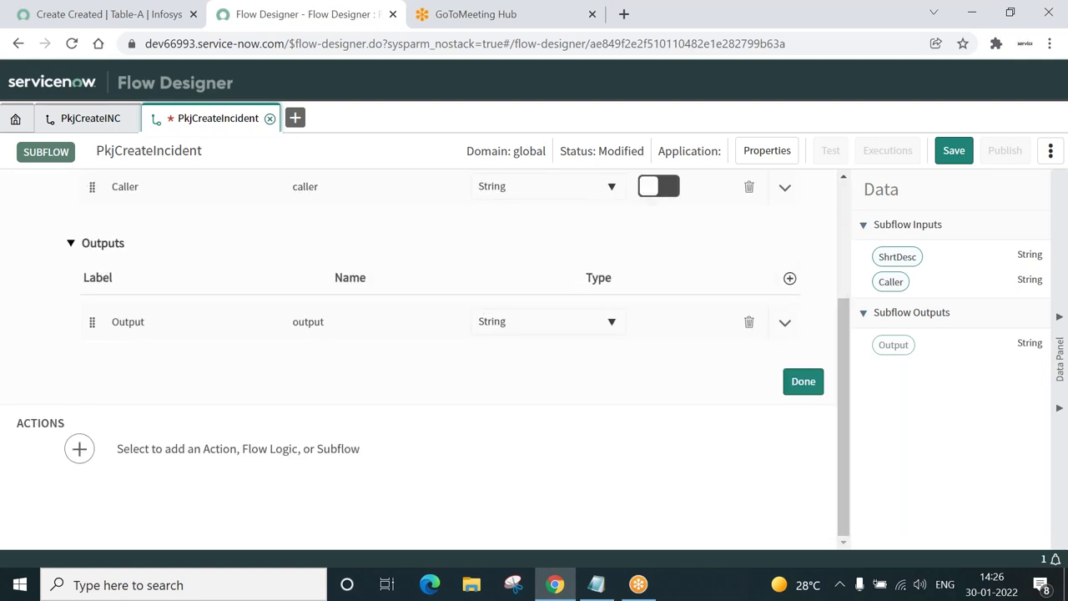
{"action": "left_click", "coordinate": [80, 449]}
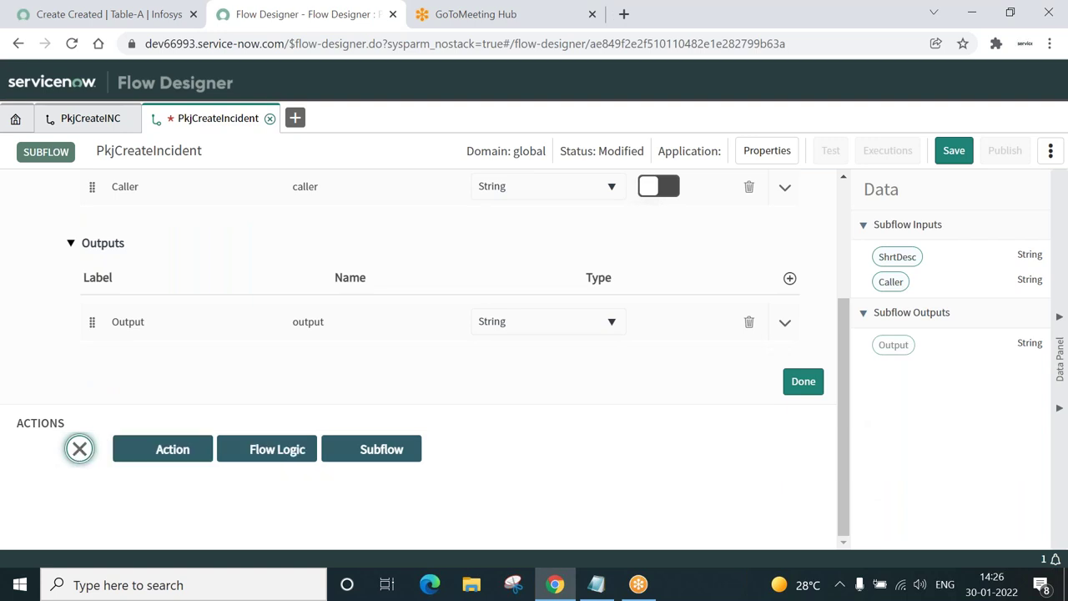
{"action": "left_click", "coordinate": [170, 451]}
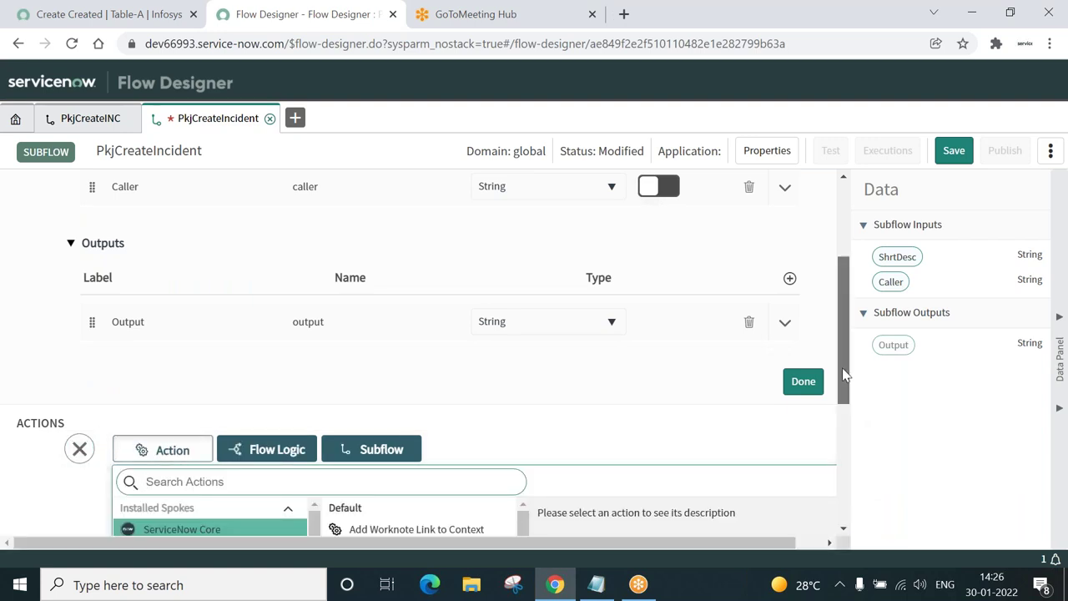
{"action": "scroll", "coordinate": [841, 451], "scroll_direction": "down", "scroll_amount": 3}
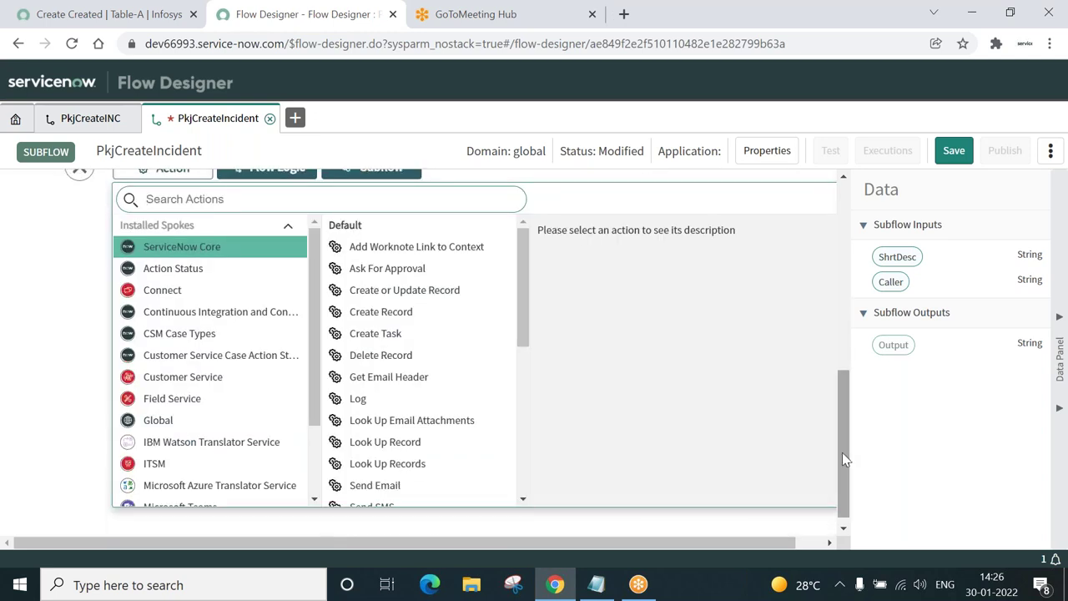
{"action": "left_click", "coordinate": [382, 312]}
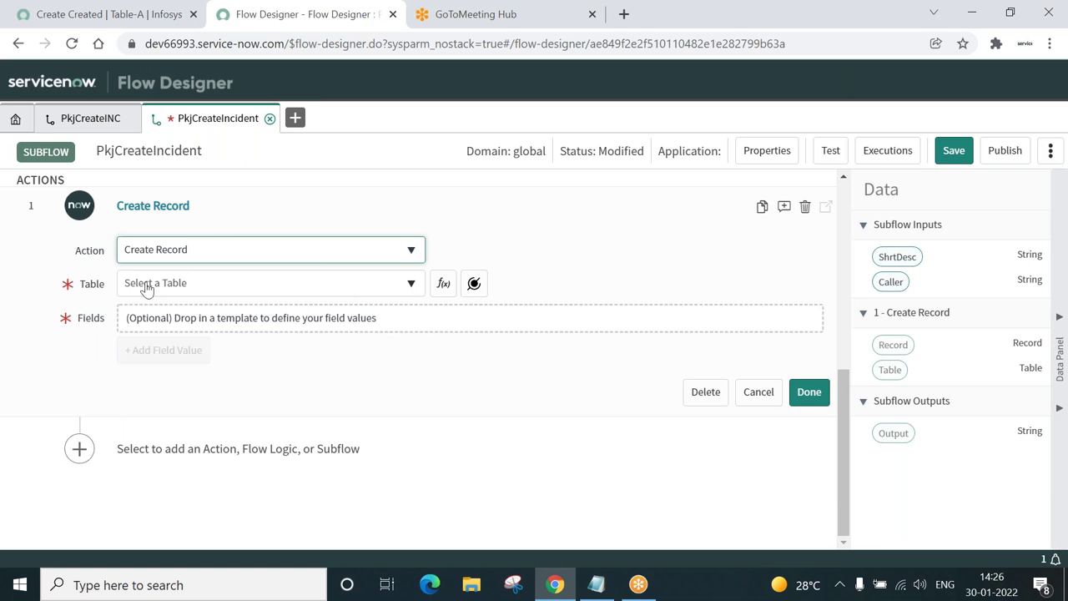
{"action": "left_click", "coordinate": [292, 287]}
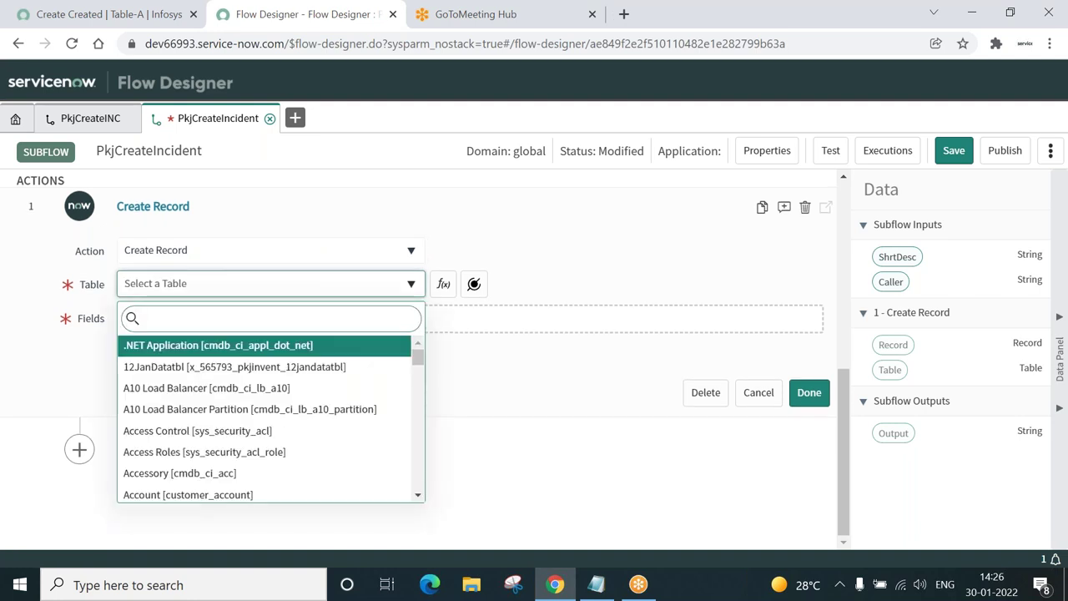
{"action": "type", "text": "incide"}
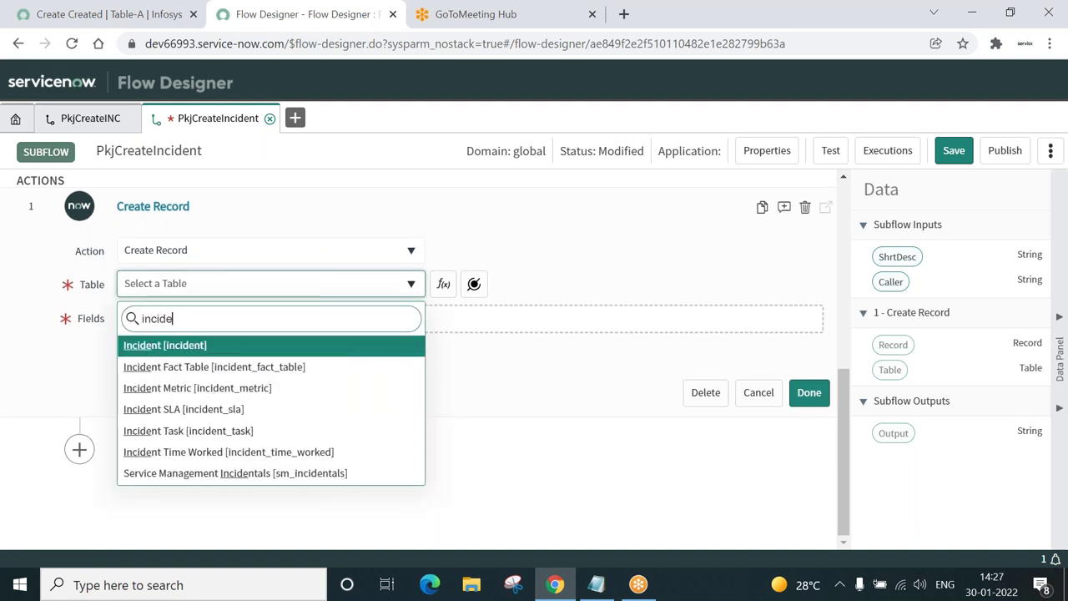
{"action": "left_click", "coordinate": [151, 347]}
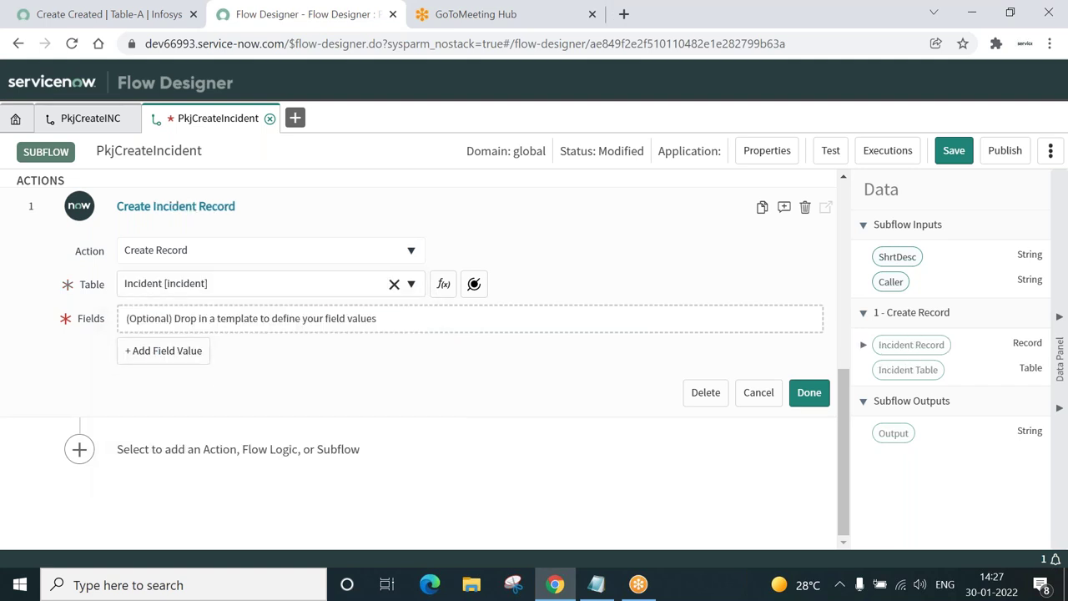
Add the Caller field to the Create Incident Record action and map it to the Caller subflow input.
{"action": "left_click", "coordinate": [163, 351]}
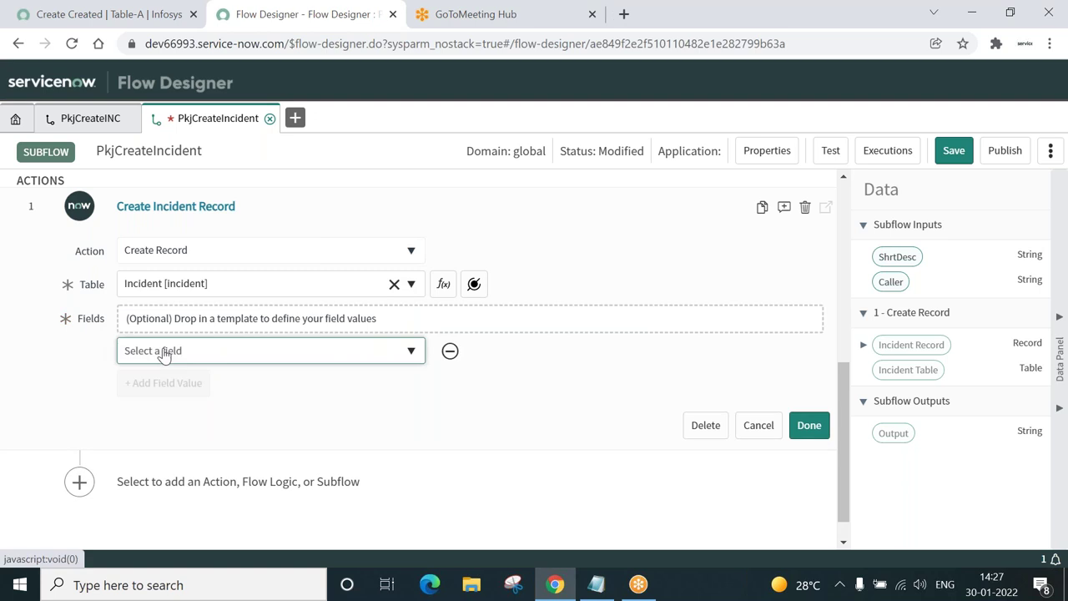
{"action": "left_click", "coordinate": [383, 352]}
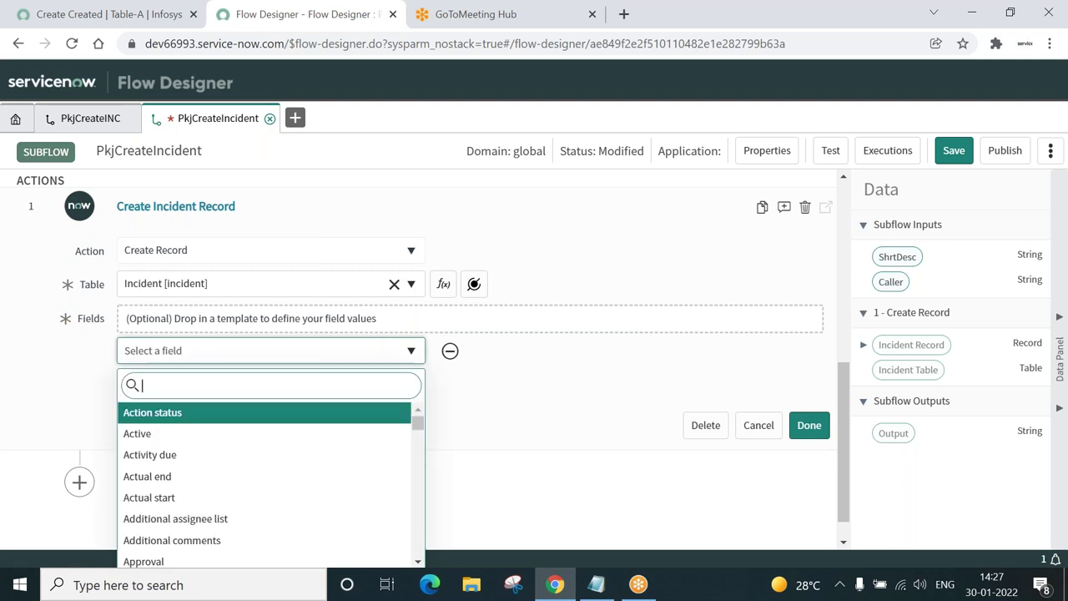
{"action": "type", "text": "call"}
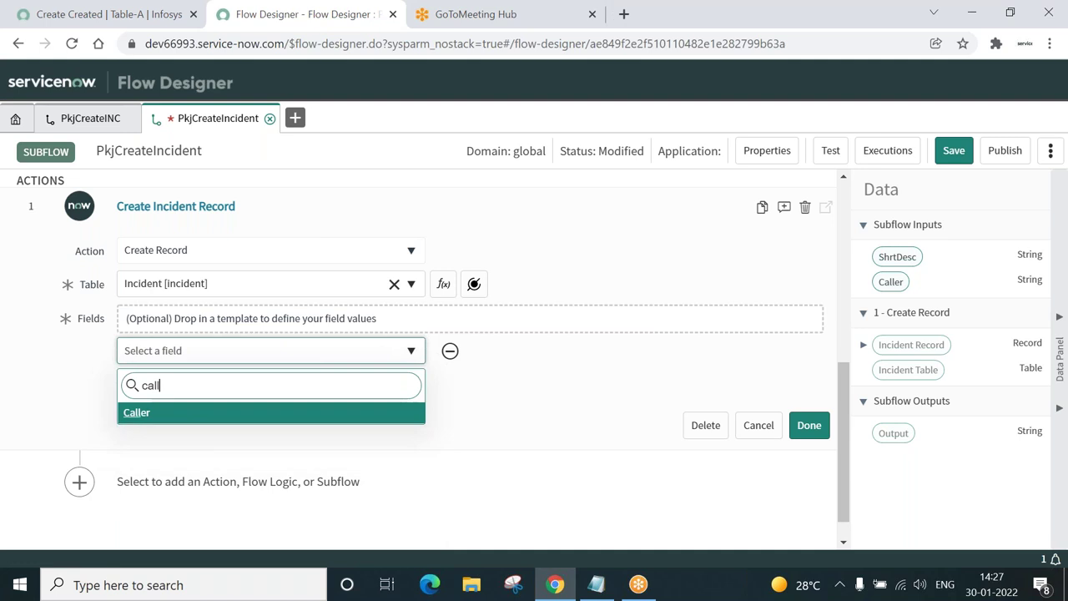
{"action": "left_click", "coordinate": [146, 414]}
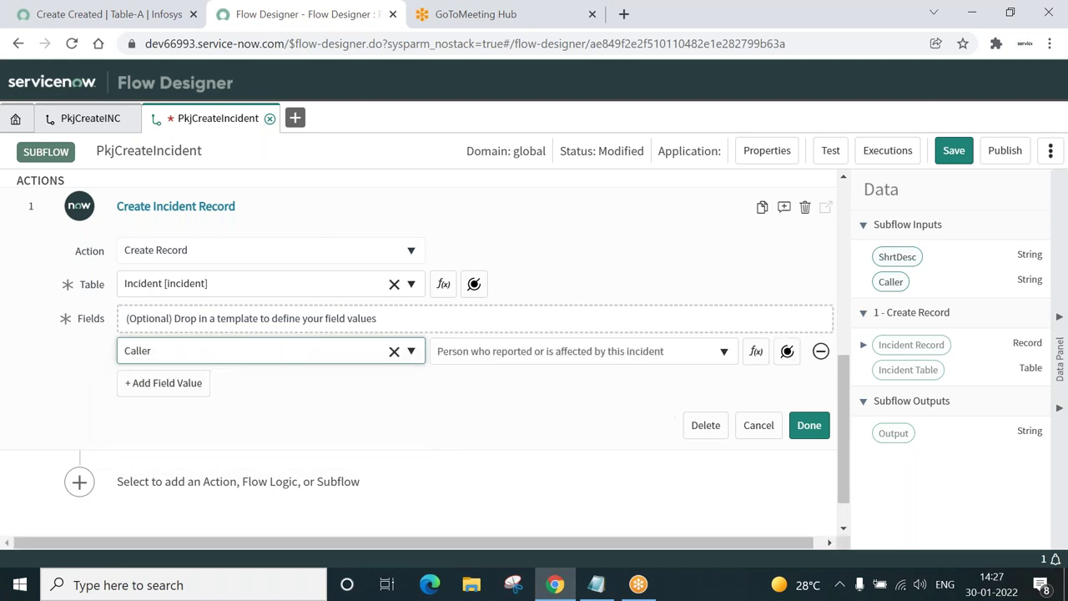
{"action": "left_click", "coordinate": [786, 351]}
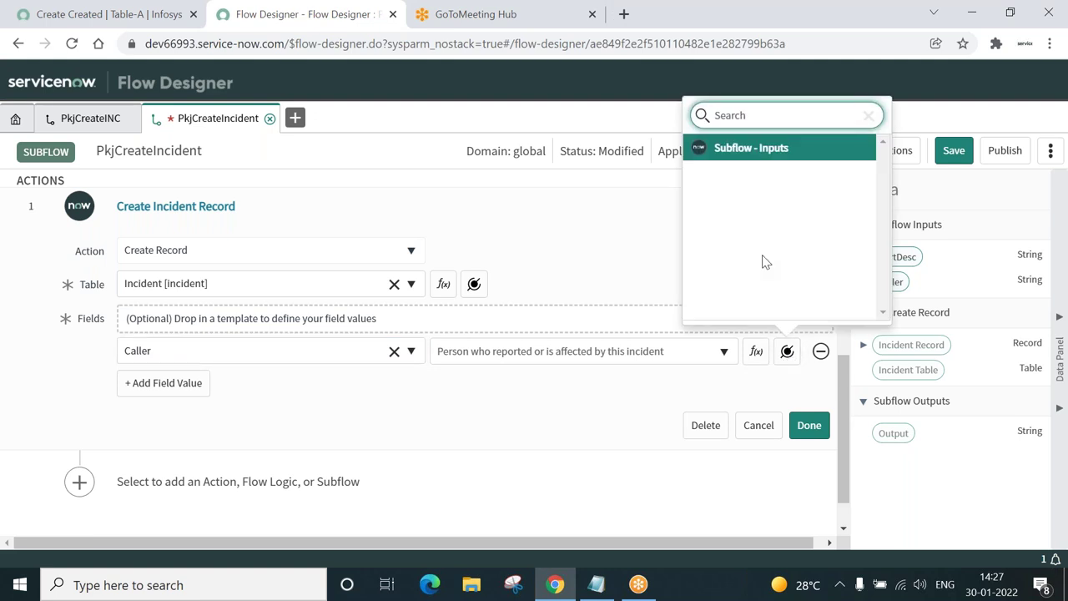
{"action": "left_click", "coordinate": [764, 157]}
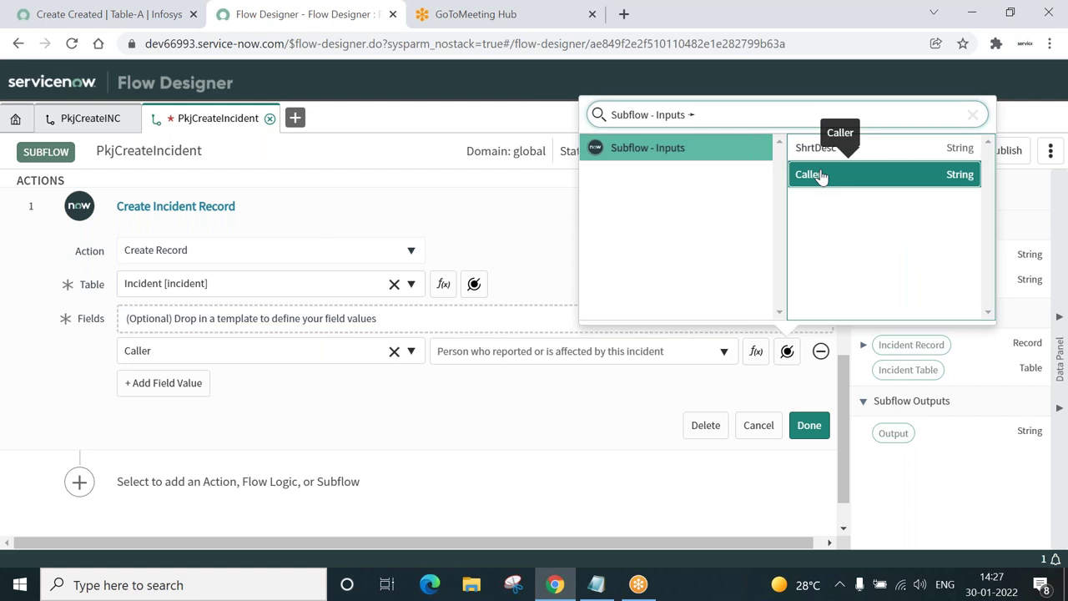
{"action": "left_click", "coordinate": [818, 174]}
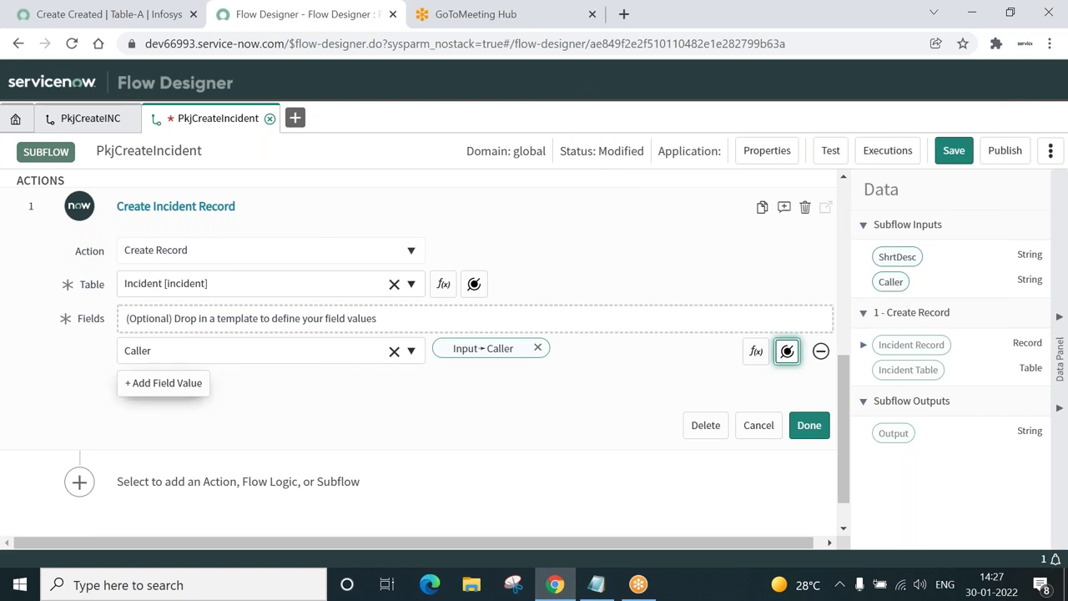
Add the Short description field, map it to the ShrtDesc subflow input, and finish the Create Incident Record action.
{"action": "left_click", "coordinate": [144, 388]}
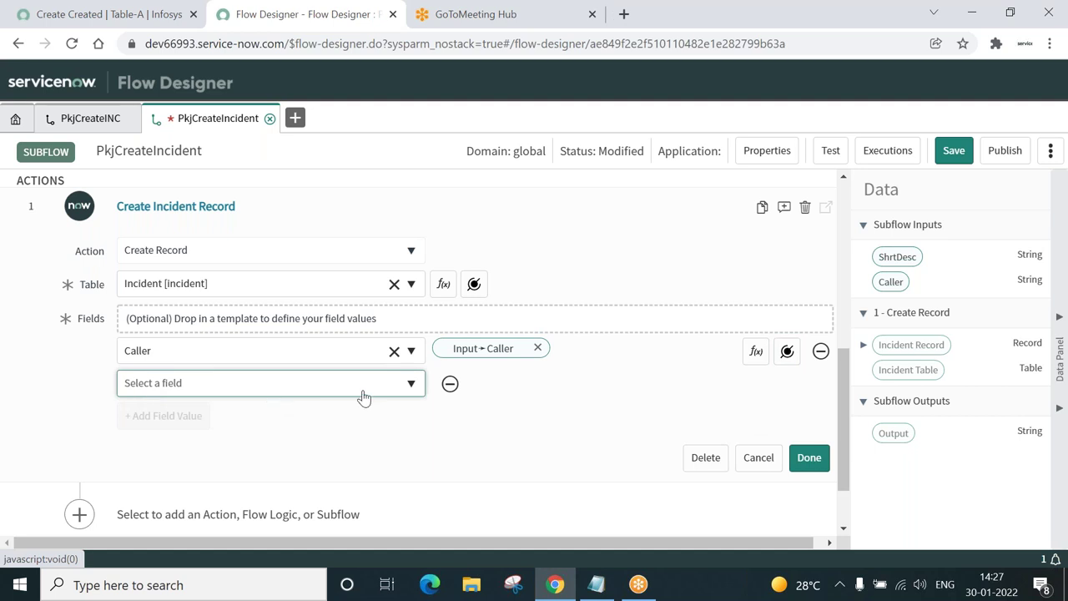
{"action": "left_click", "coordinate": [363, 392]}
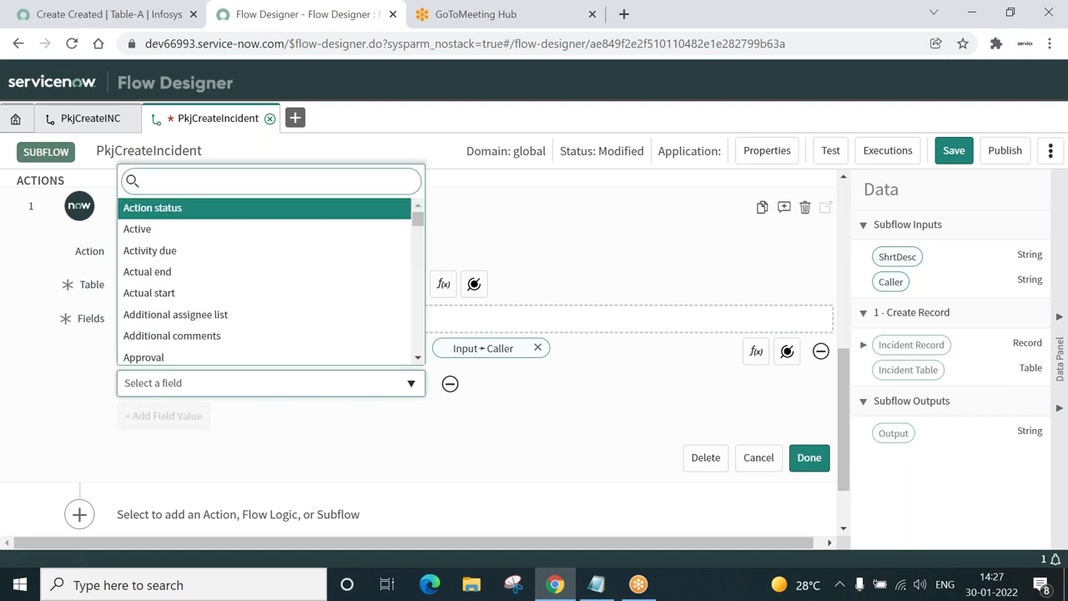
{"action": "type", "text": "sho"}
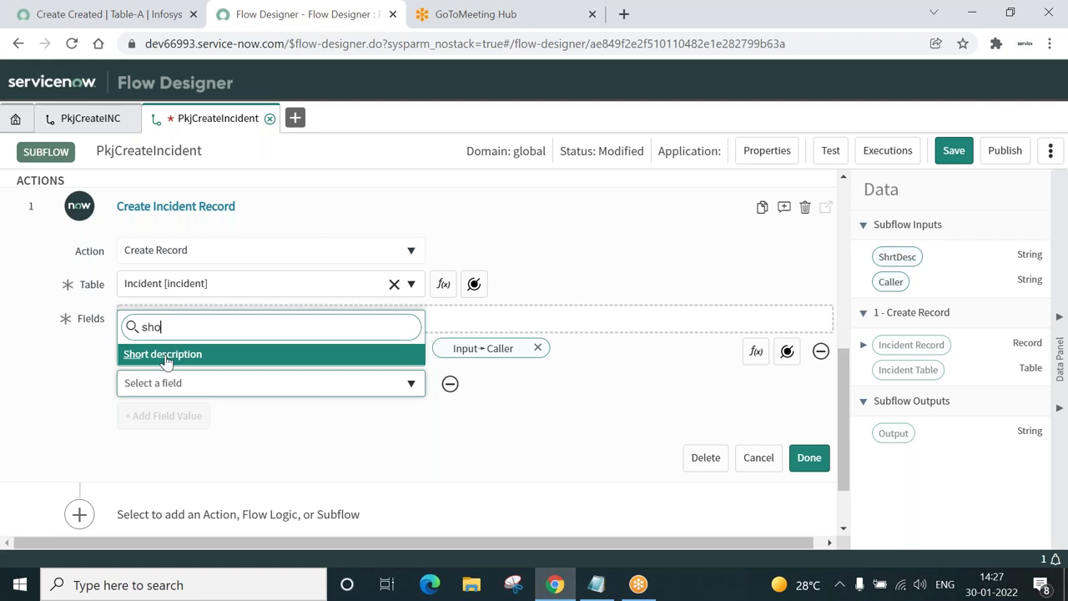
{"action": "key", "text": "Return"}
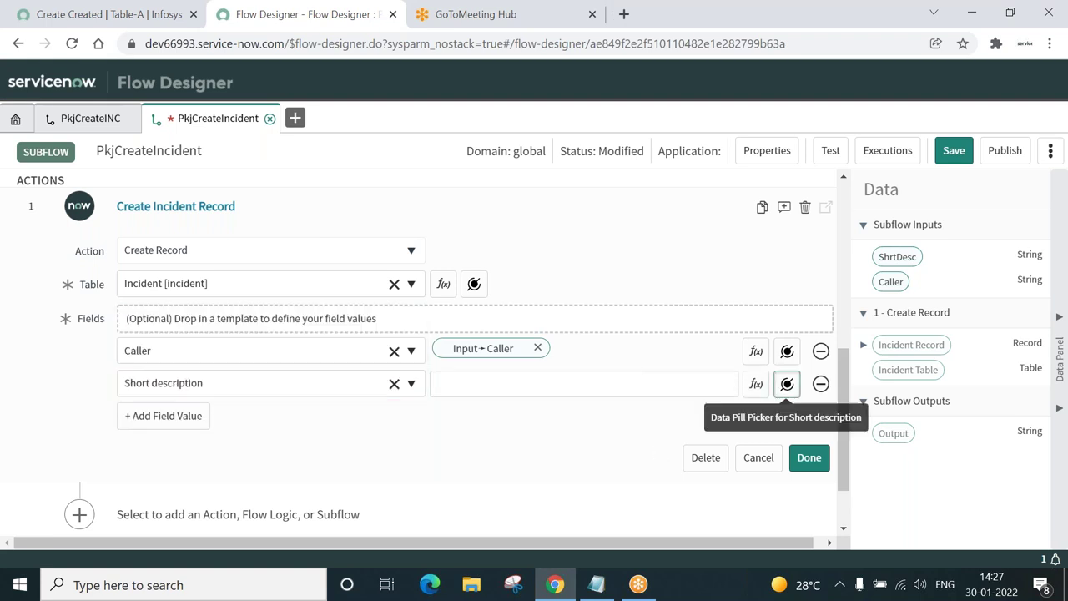
{"action": "left_click", "coordinate": [787, 385]}
{"action": "left_click", "coordinate": [751, 182]}
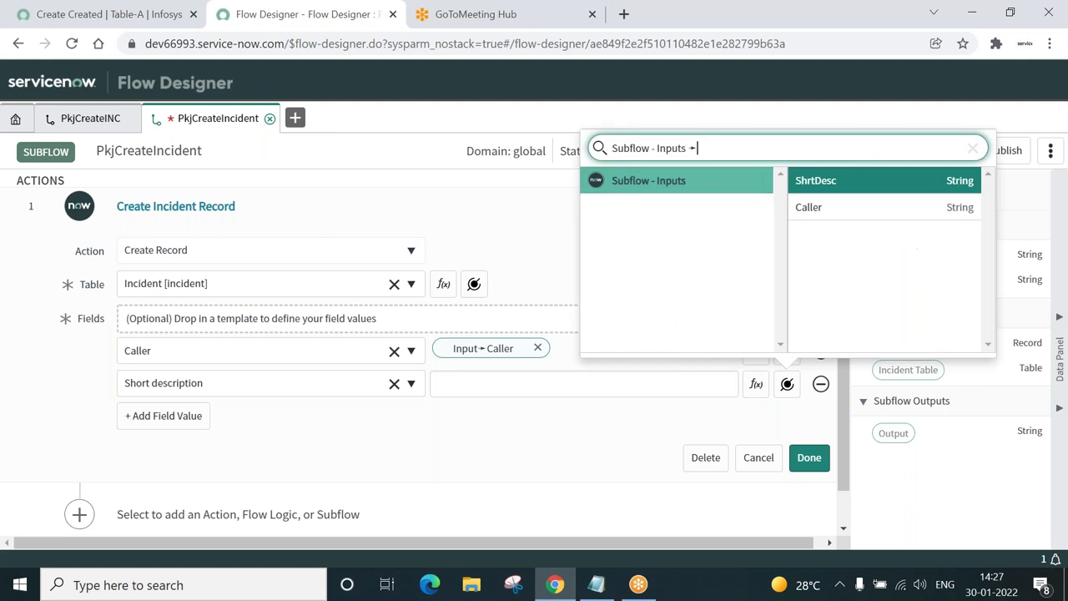
{"action": "left_click", "coordinate": [809, 184]}
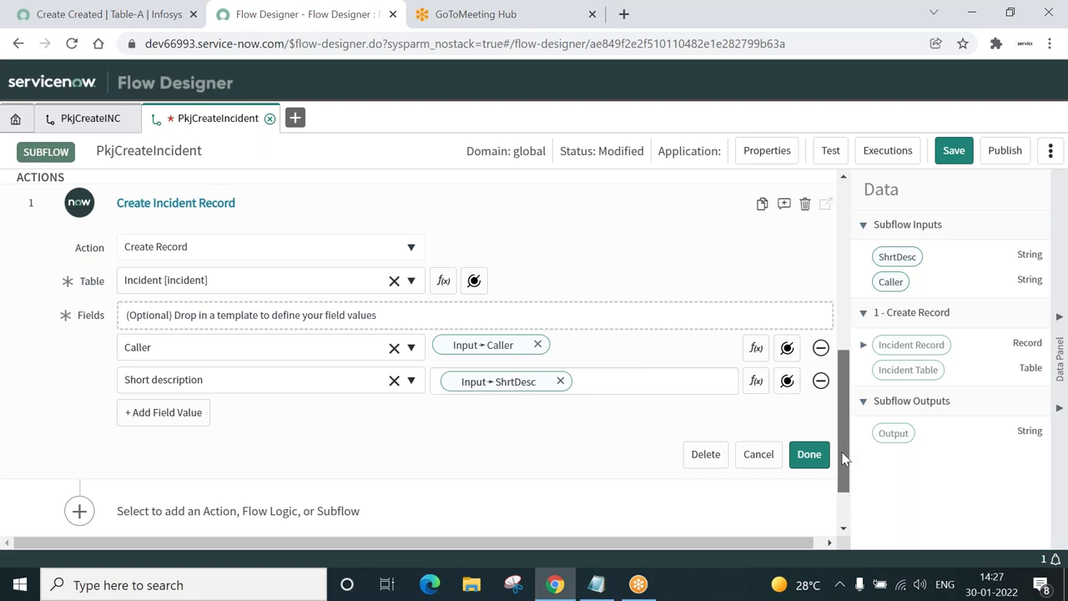
{"action": "scroll", "coordinate": [843, 431], "scroll_direction": "down", "scroll_amount": 1}
{"action": "left_click", "coordinate": [173, 436]}
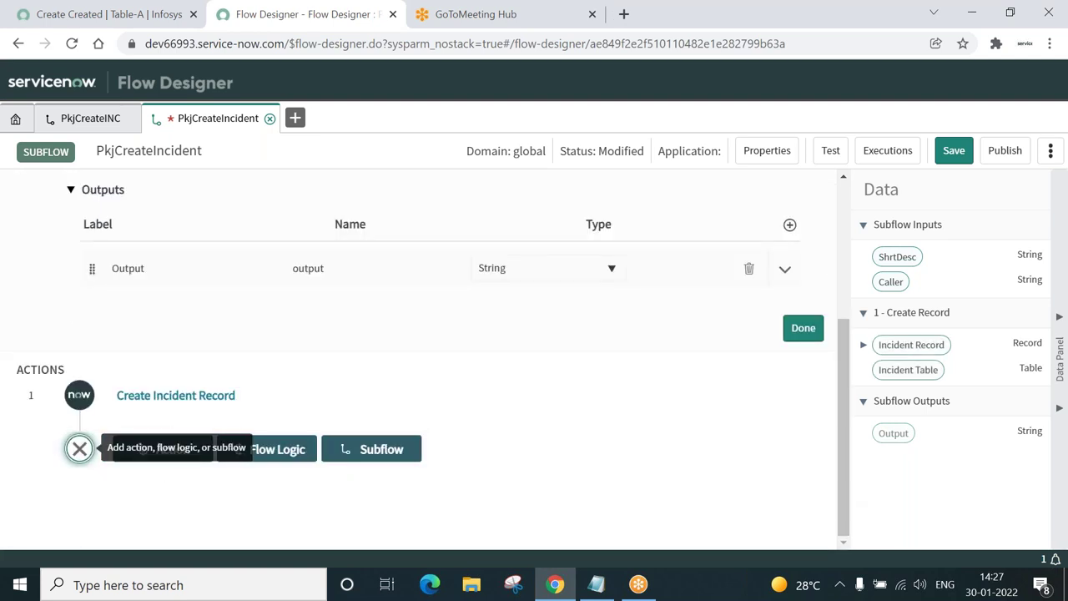
{"action": "left_click", "coordinate": [165, 450]}
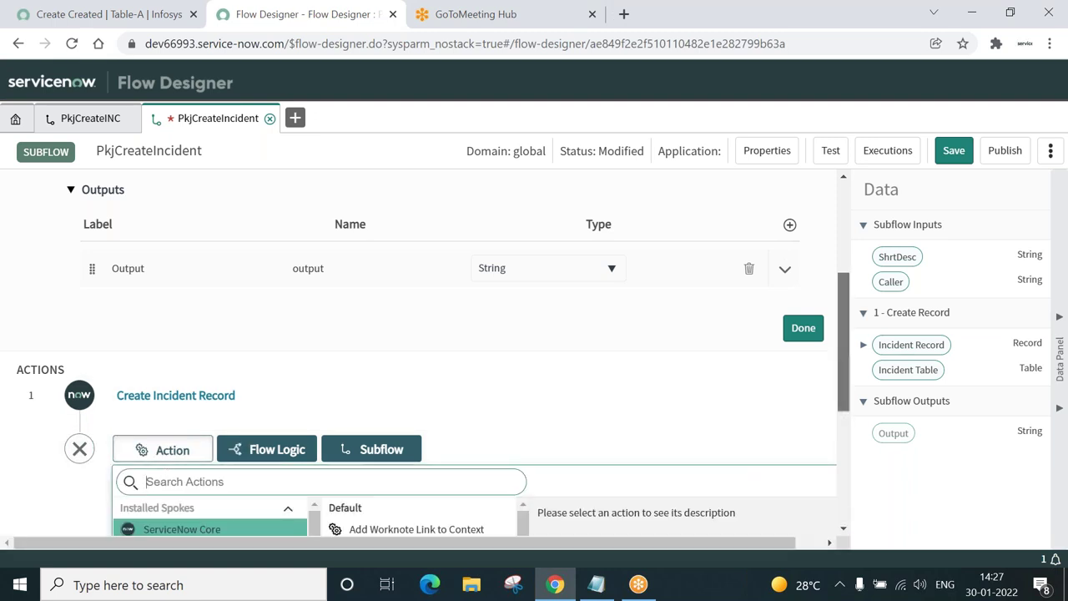
{"action": "mouse_move", "coordinate": [501, 323]}
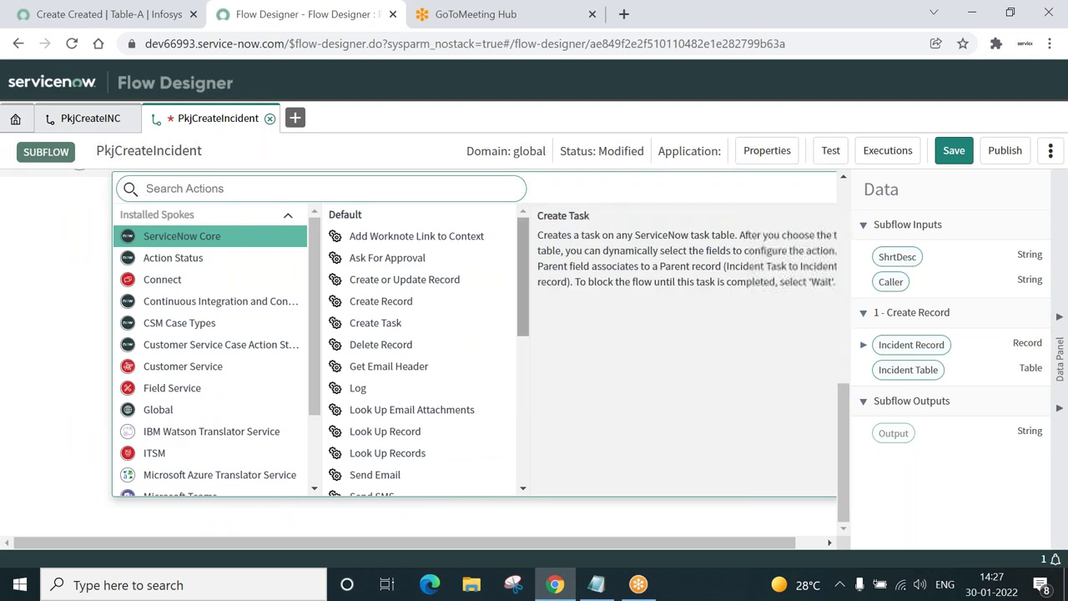
{"action": "left_click_drag", "start_coordinate": [528, 320], "coordinate": [516, 293]}
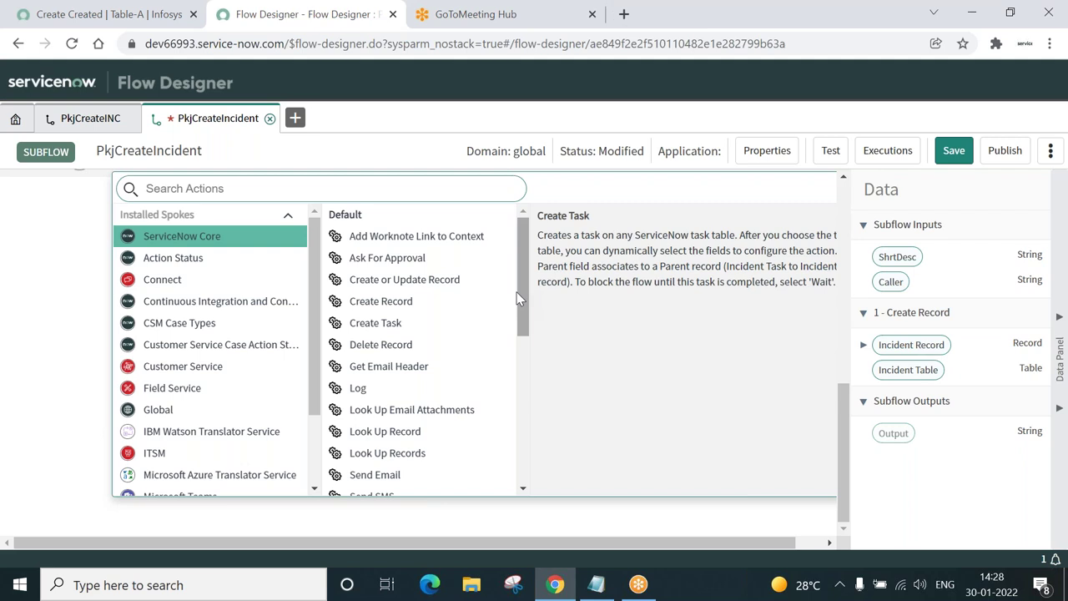
{"action": "left_click", "coordinate": [53, 322]}
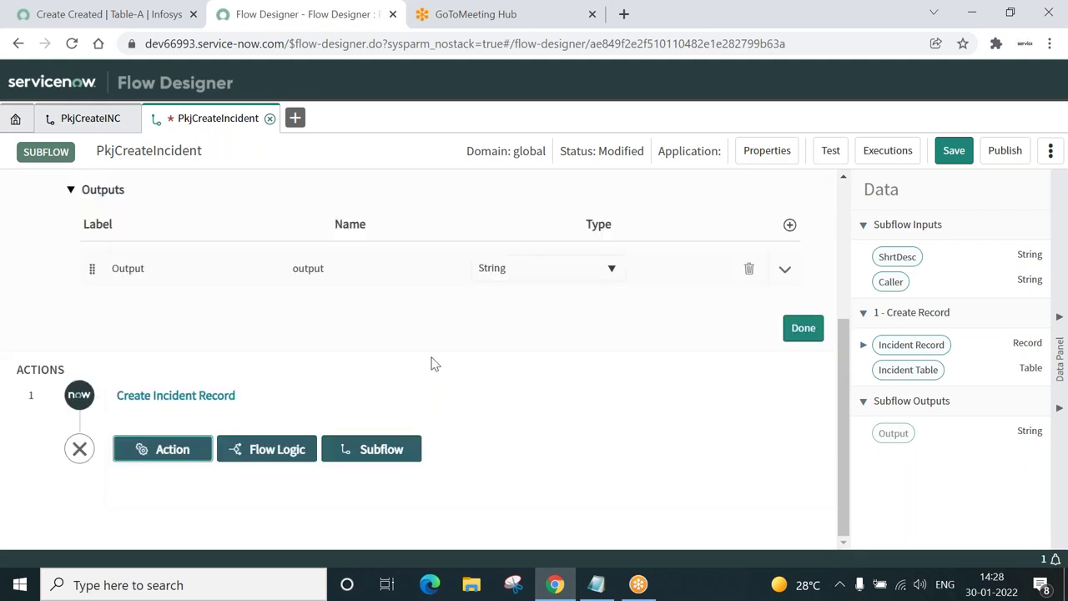
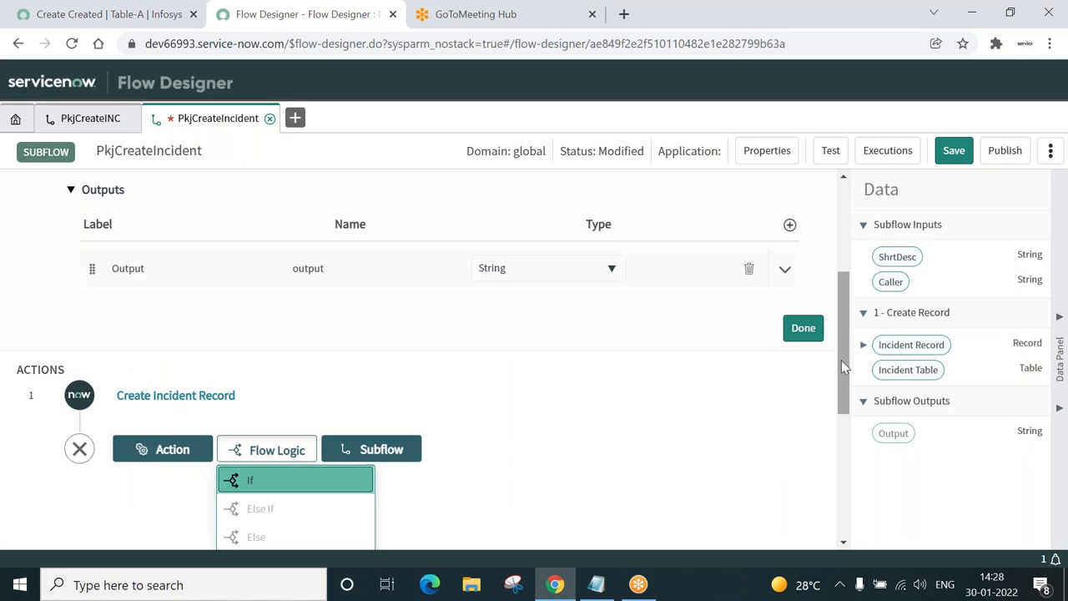
Add the Assign Subflow Outputs flow logic after the Create Incident Record action.
{"action": "left_click_drag", "start_coordinate": [841, 361], "coordinate": [843, 465]}
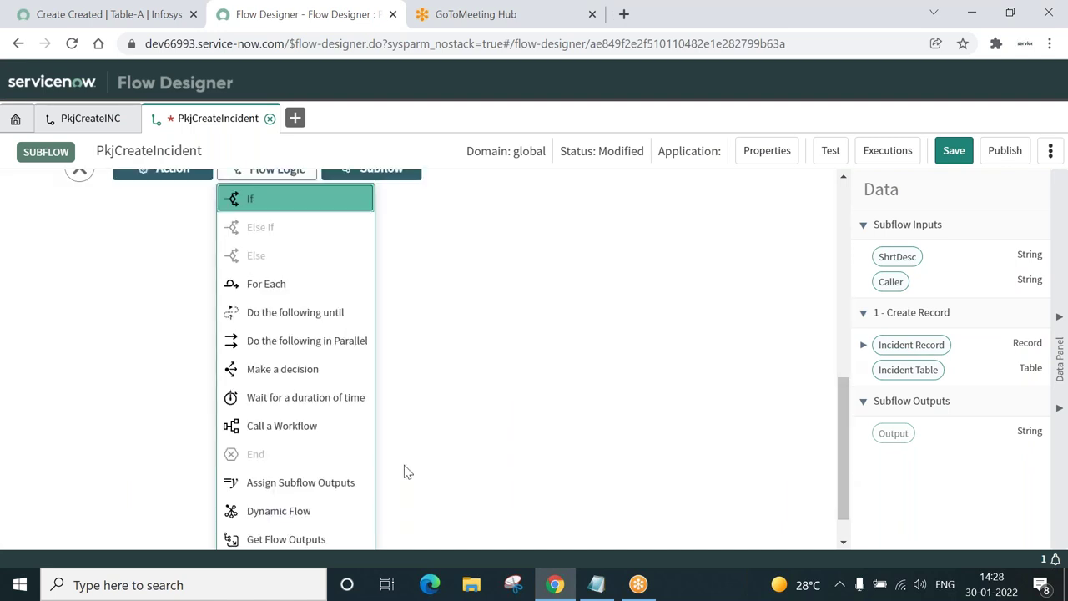
{"action": "left_click", "coordinate": [311, 483]}
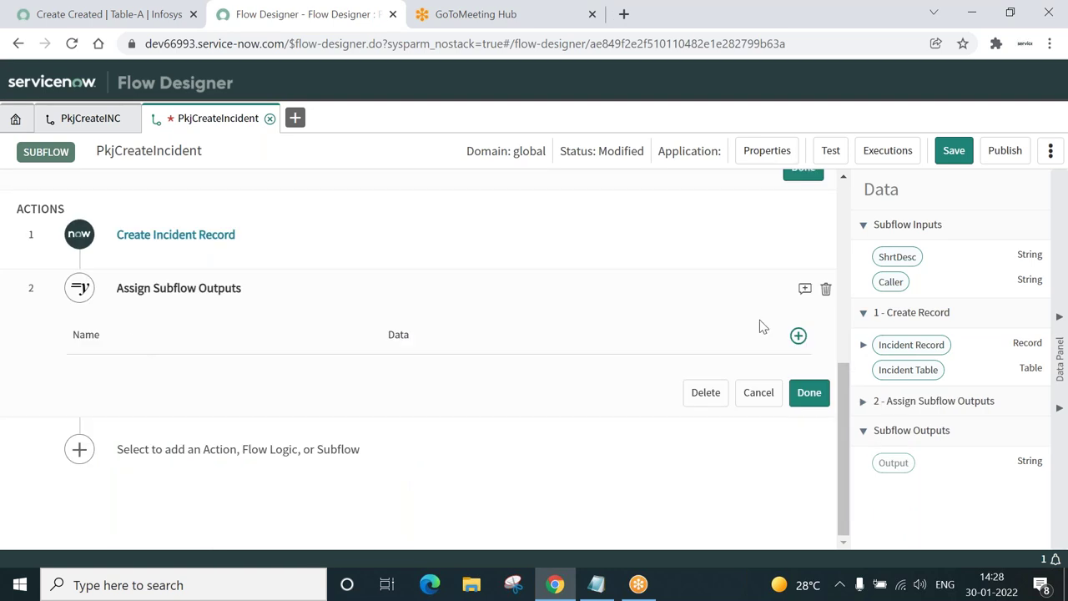
{"action": "left_click", "coordinate": [798, 337]}
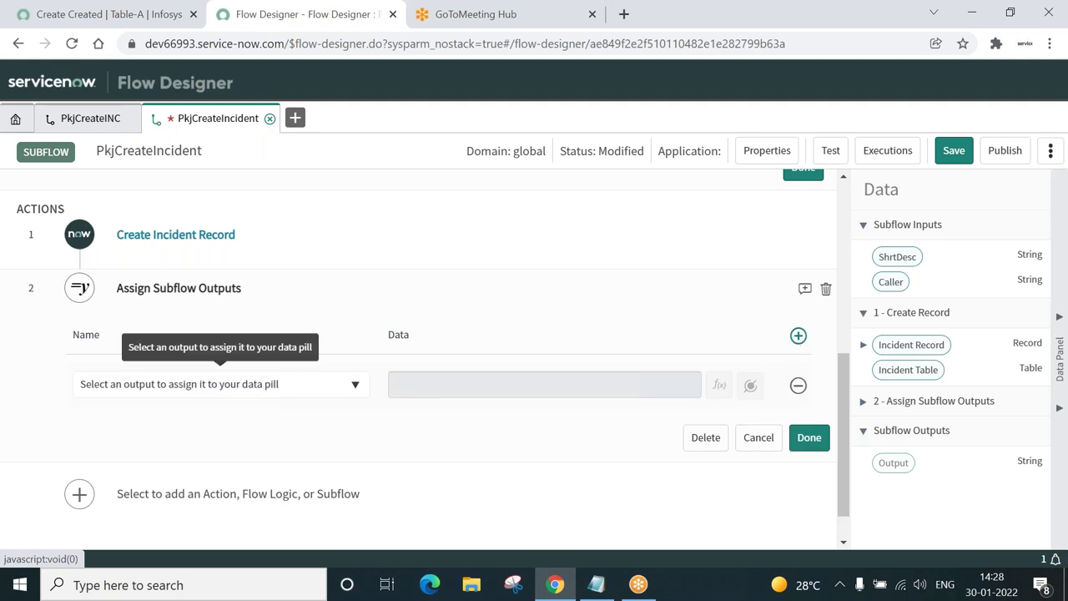
{"action": "left_click", "coordinate": [798, 385]}
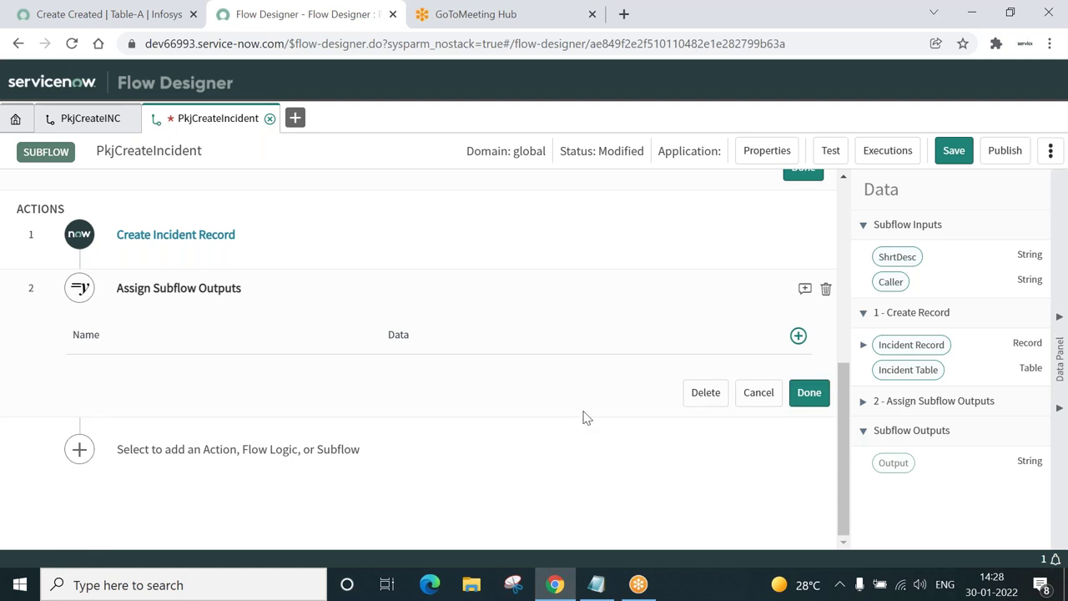
Add an assignment row for the subflow output Output and set its data to Success.
{"action": "left_click", "coordinate": [798, 337]}
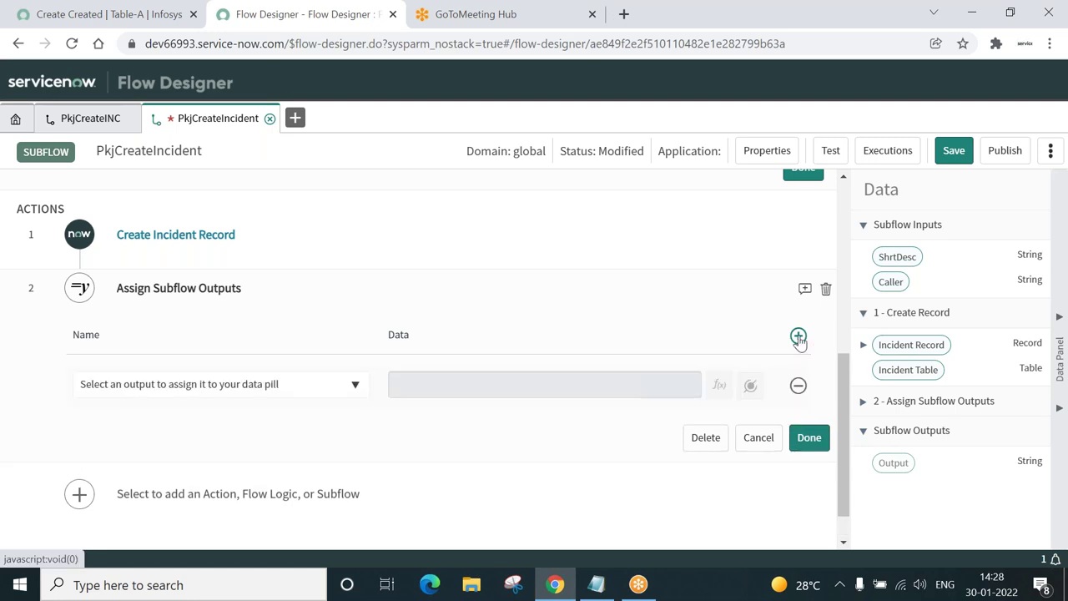
{"action": "left_click", "coordinate": [308, 385]}
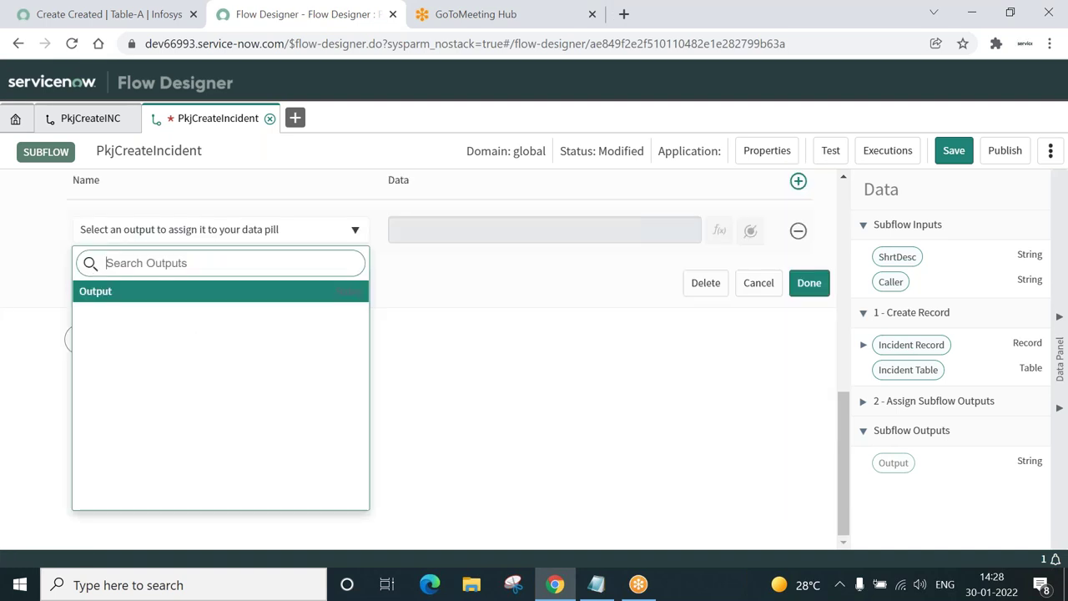
{"action": "left_click", "coordinate": [97, 292]}
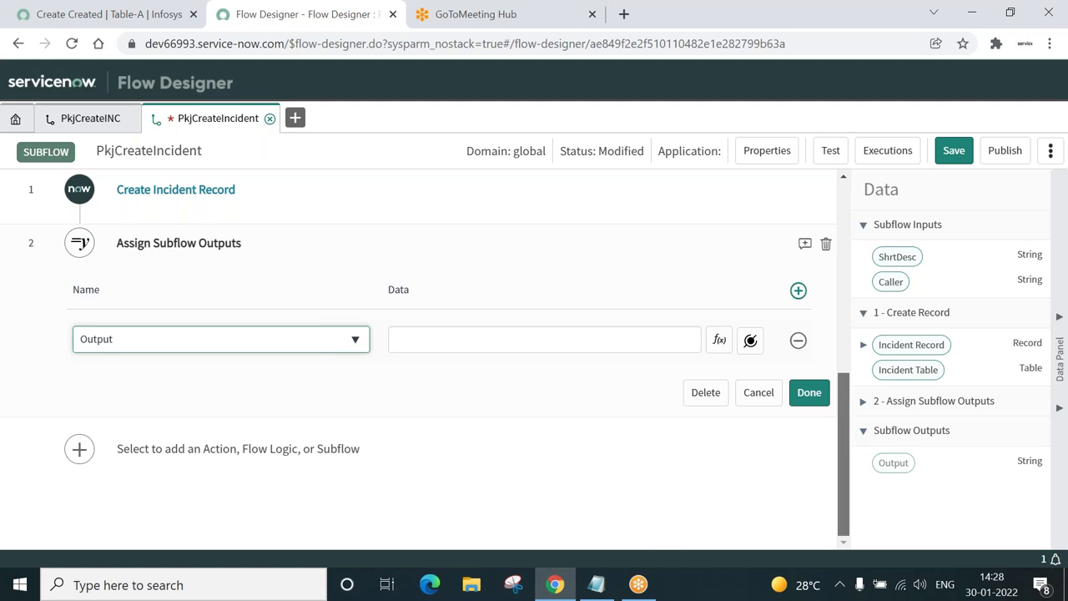
{"action": "scroll", "coordinate": [426, 359], "scroll_direction": "up", "scroll_amount": 3}
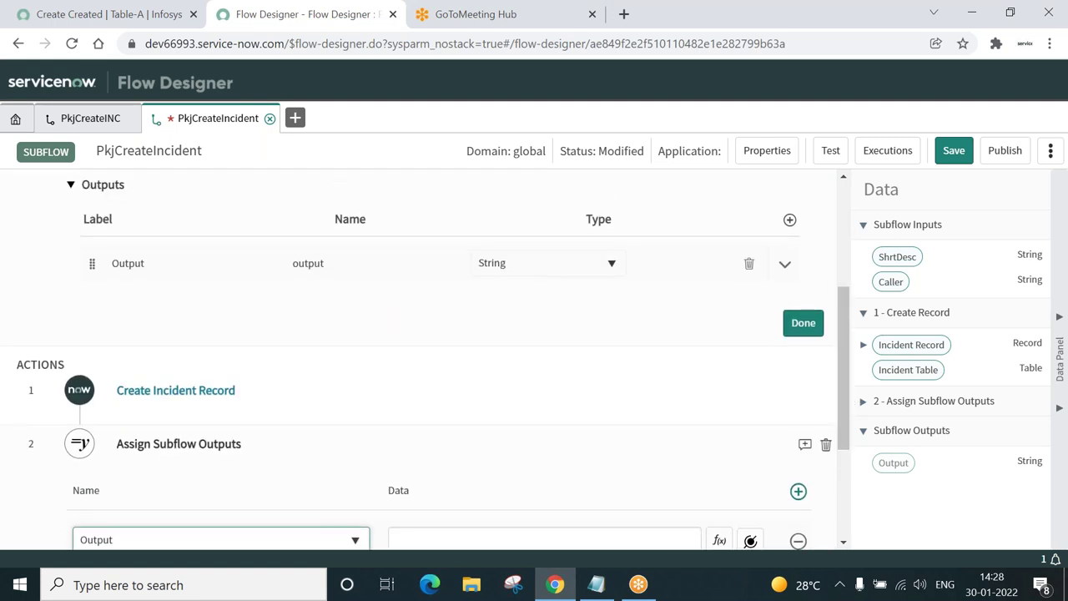
{"action": "scroll", "coordinate": [842, 468], "scroll_direction": "down", "scroll_amount": 3}
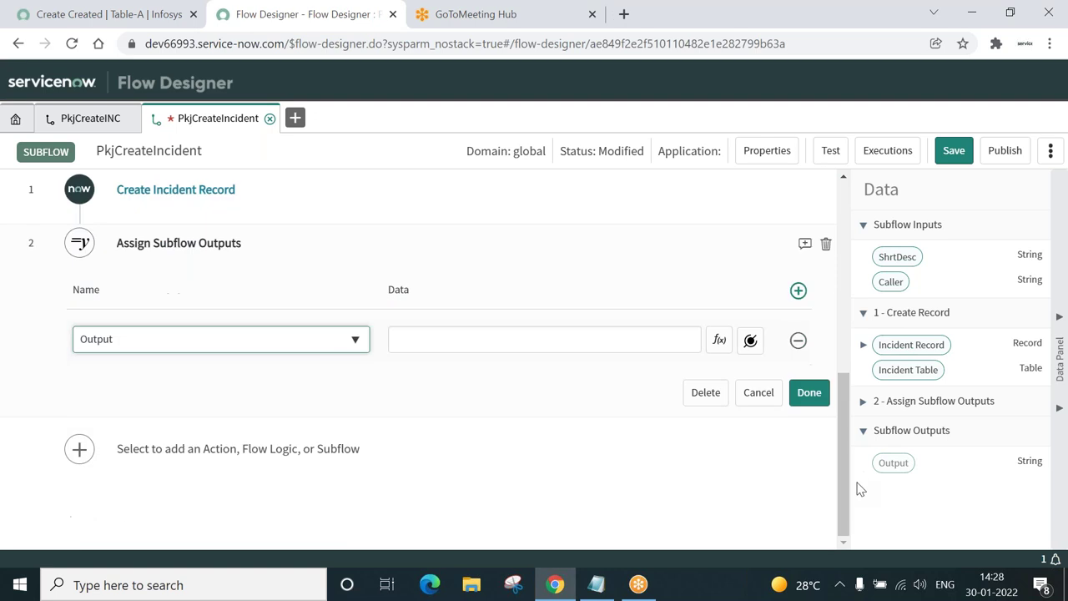
{"action": "left_click", "coordinate": [497, 339]}
{"action": "type", "text": "Success"}
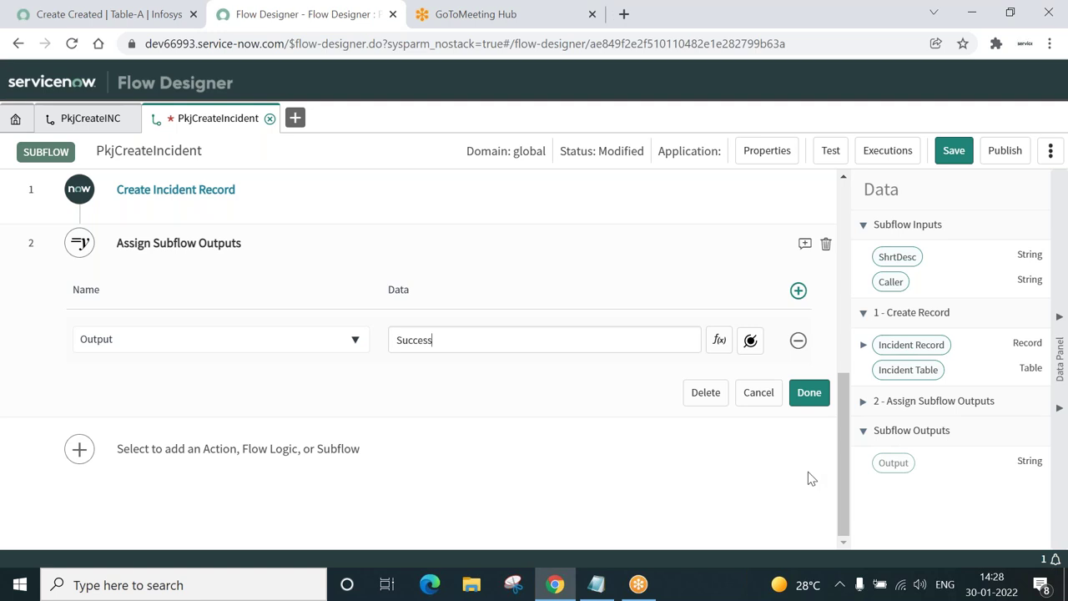
Finish editing the output assignment and the subflow inputs and outputs, and save the PkjCreateIncident subflow.
{"action": "left_click", "coordinate": [808, 393]}
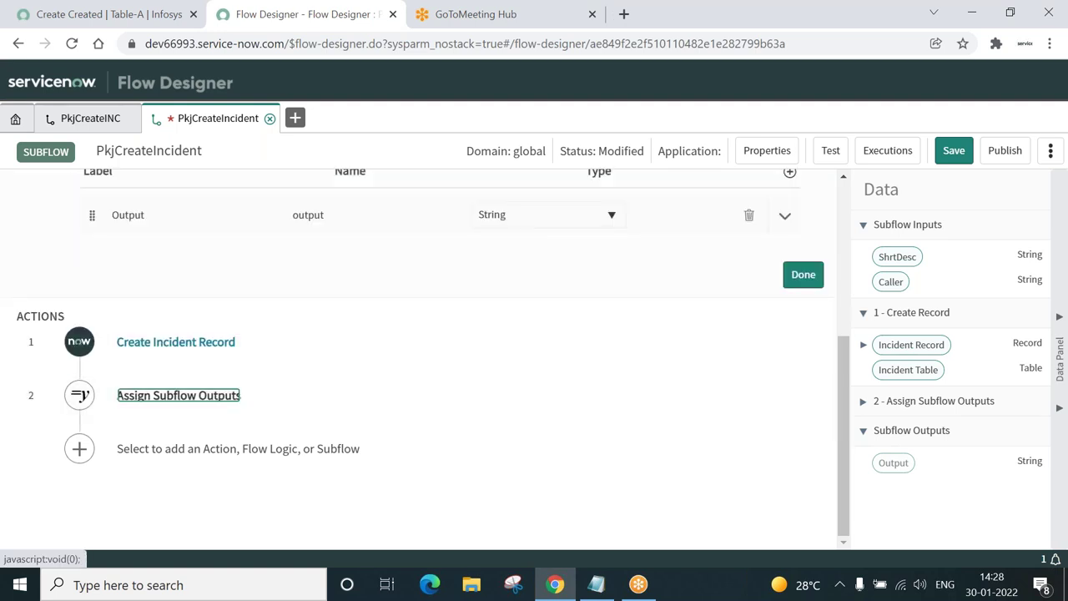
{"action": "left_click", "coordinate": [803, 276]}
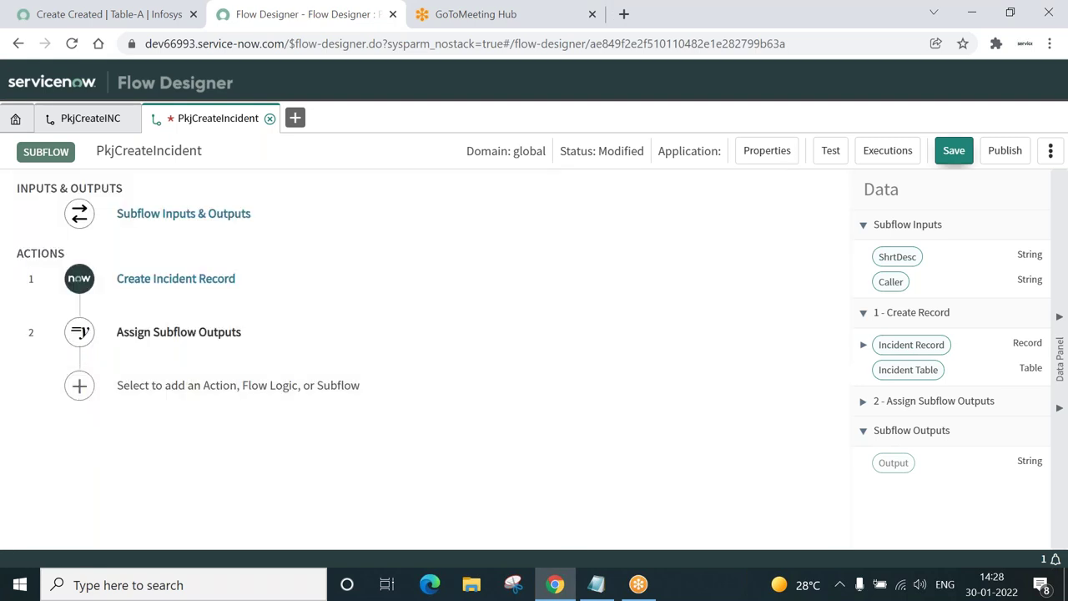
{"action": "left_click", "coordinate": [953, 152]}
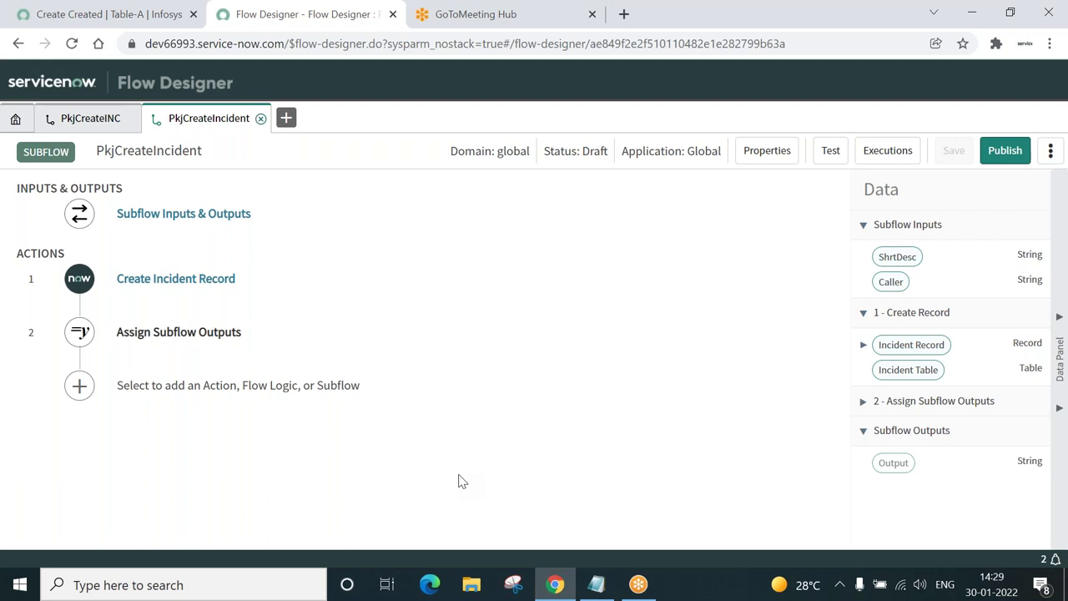
Switch to the fd5 notes in Notepad, review the definition of a subflow's actions, inputs and outputs, and return to Flow Designer.
{"action": "left_click", "coordinate": [595, 588]}
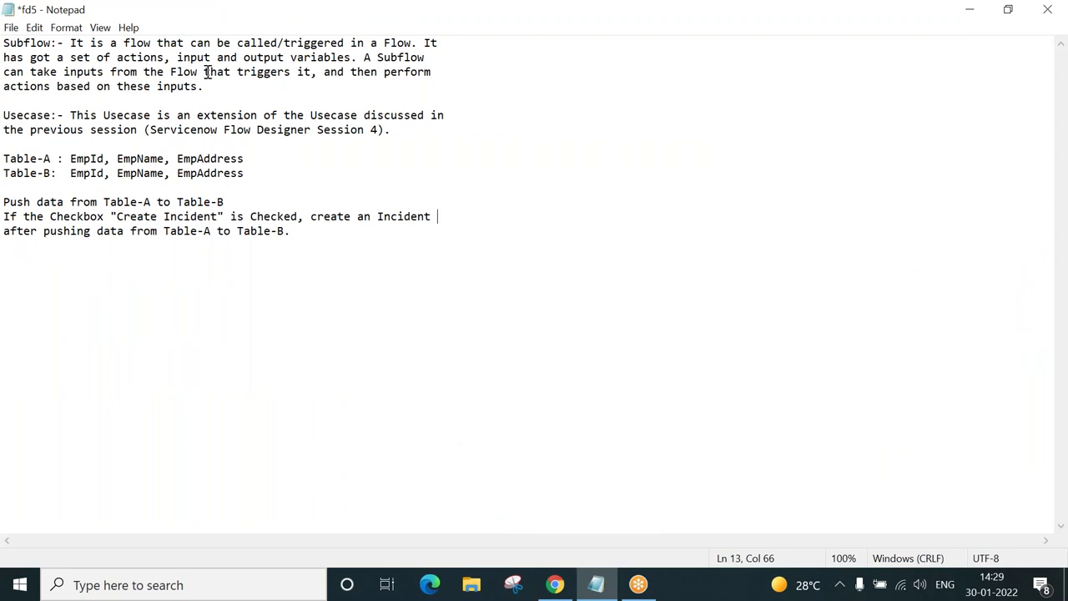
{"action": "left_click", "coordinate": [131, 57]}
{"action": "double_click", "coordinate": [132, 57]}
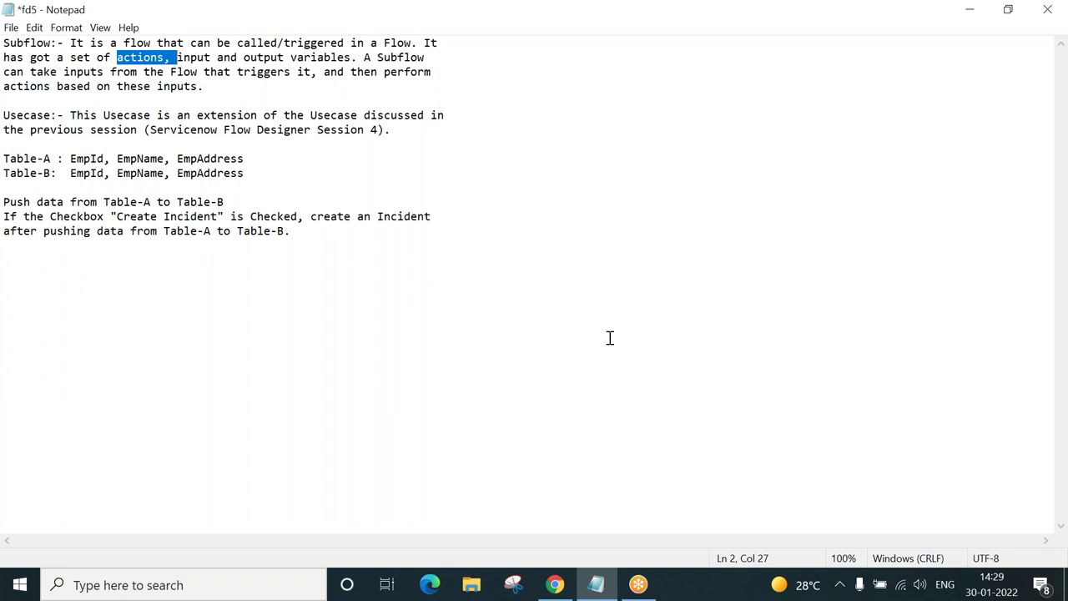
{"action": "left_click", "coordinate": [593, 587]}
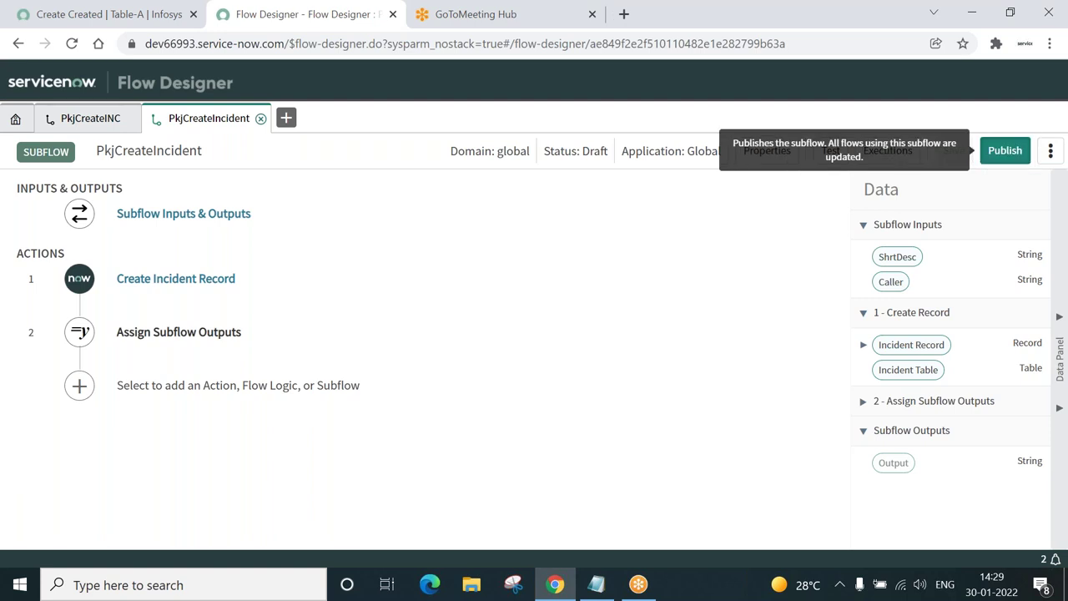
Publish the PkjCreateIncident subflow and close the PkjCreateINC subflow.
{"action": "left_click", "coordinate": [1004, 150]}
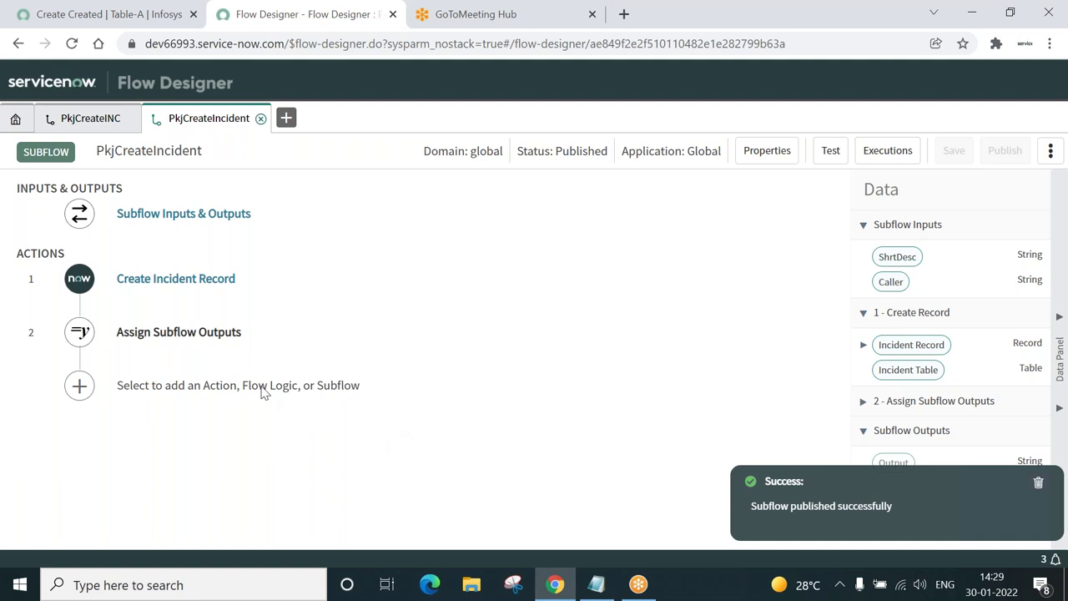
{"action": "left_click", "coordinate": [131, 120]}
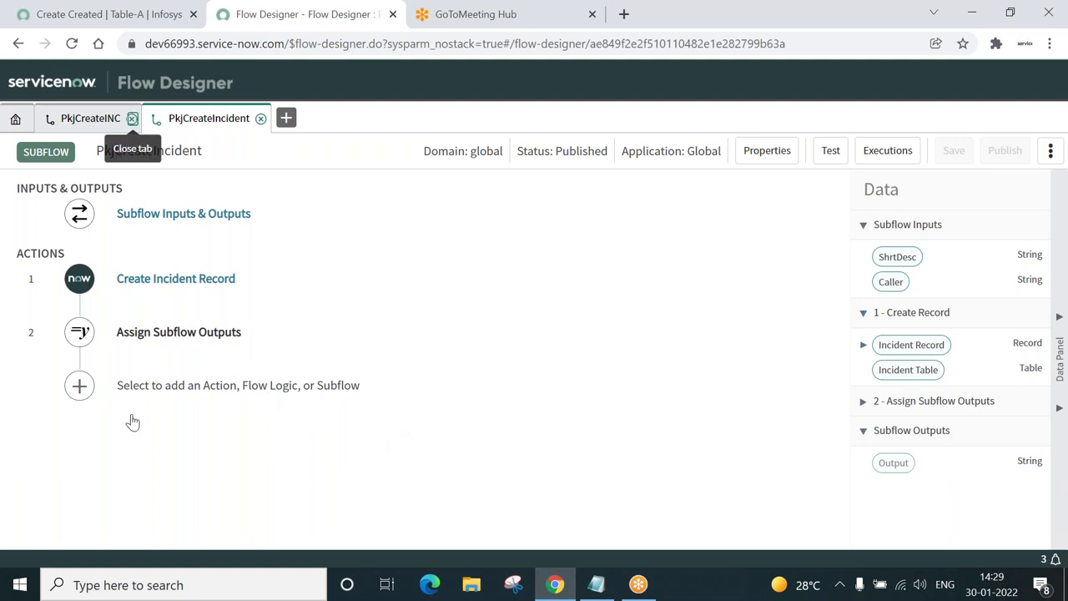
Review the inputs and outputs of PkjCreateIncident and open the existing PushToTableB flow from the list of flows.
{"action": "left_click", "coordinate": [184, 213]}
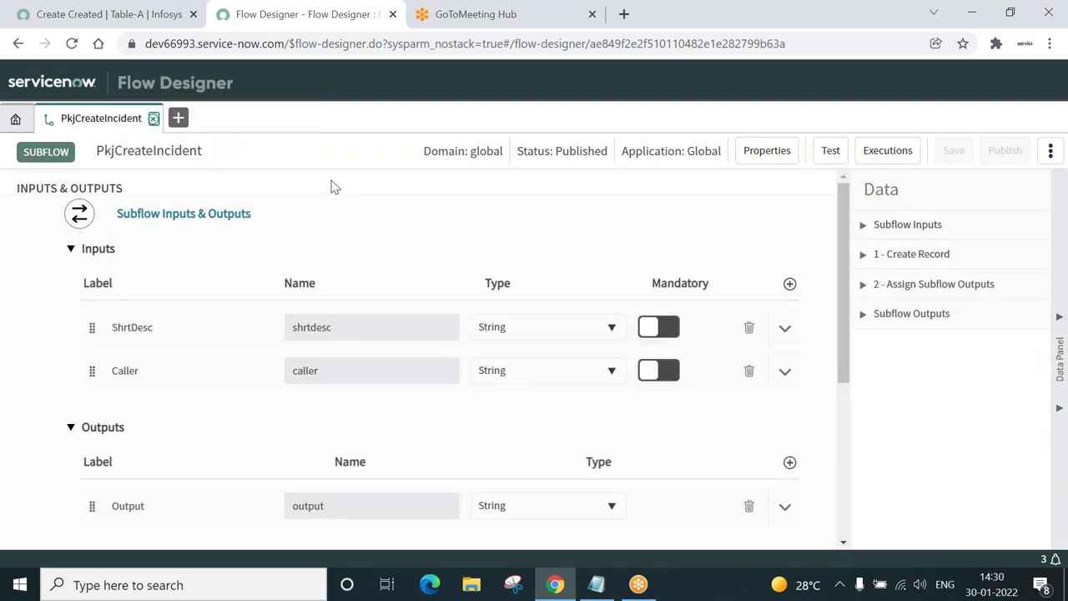
{"action": "left_click", "coordinate": [16, 121]}
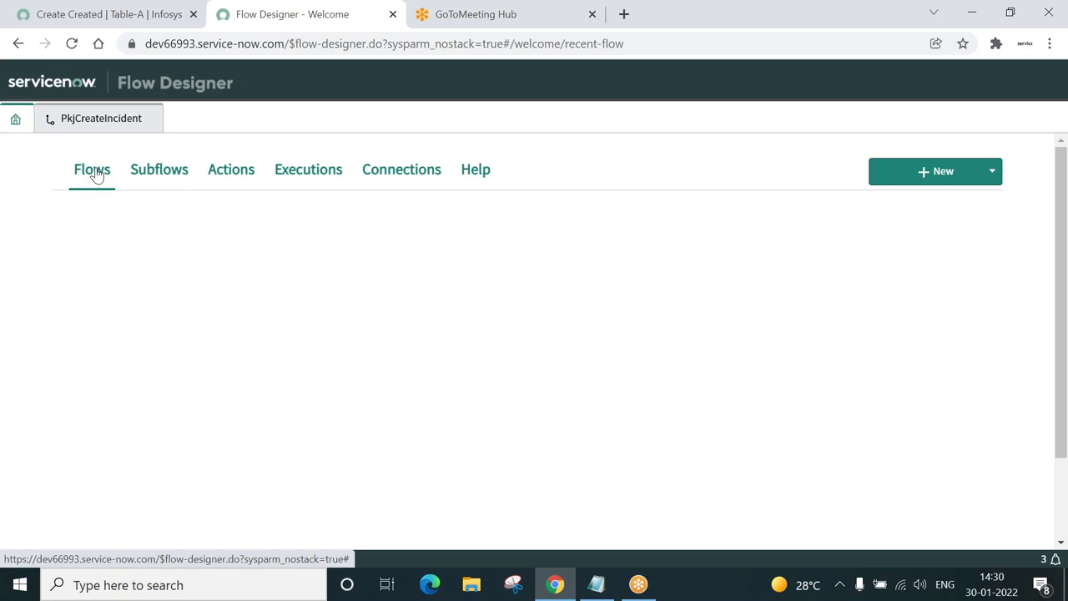
{"action": "left_click", "coordinate": [94, 171]}
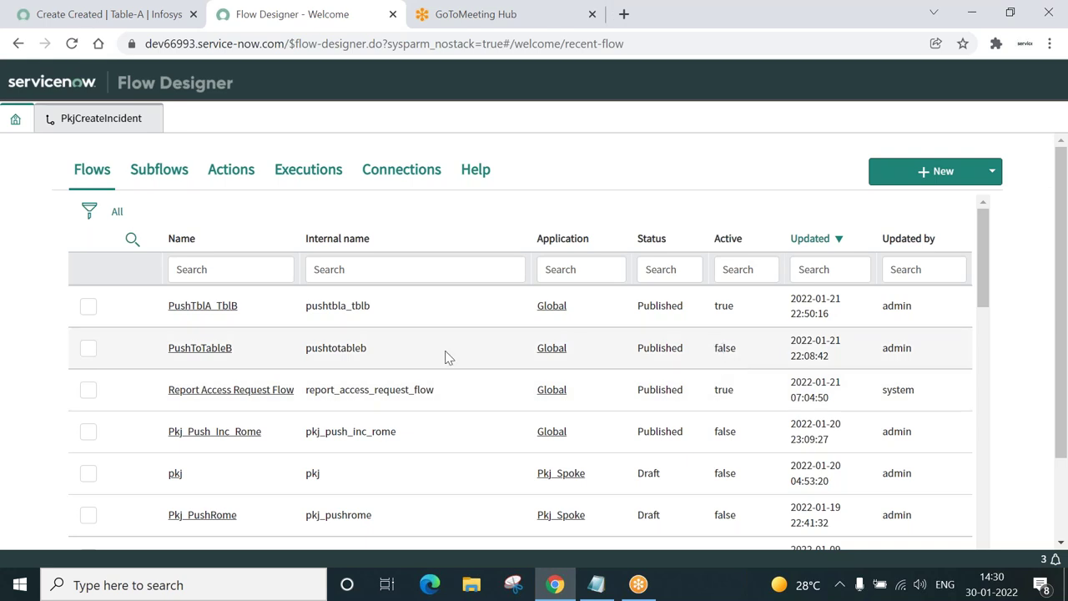
{"action": "left_click", "coordinate": [191, 352]}
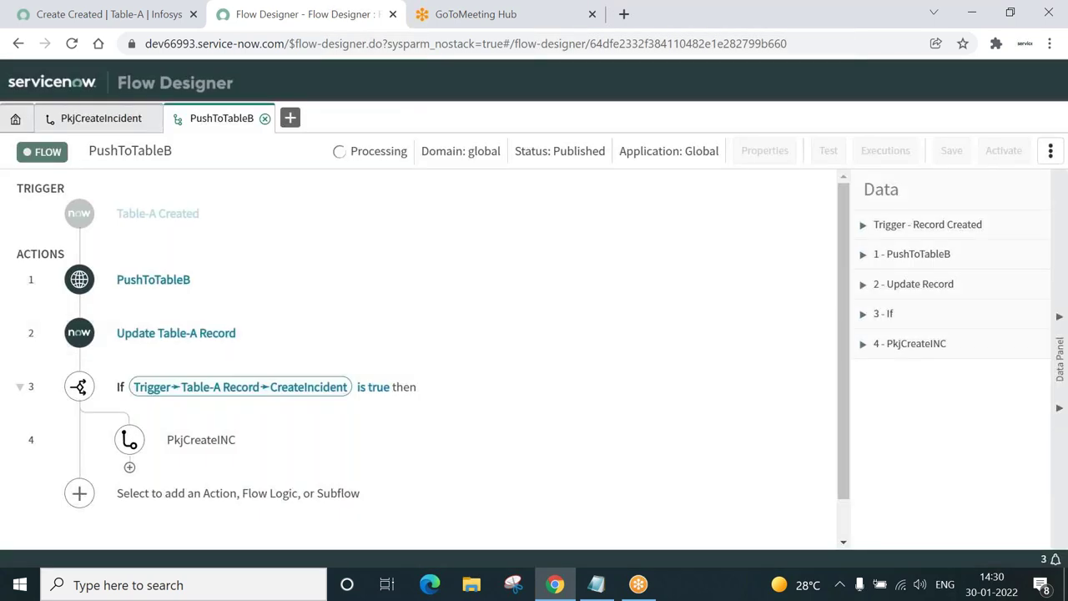
Open the PushTblA_TblB flow from the list of flows and close the PkjCreateIncident subflow.
{"action": "left_click", "coordinate": [16, 120]}
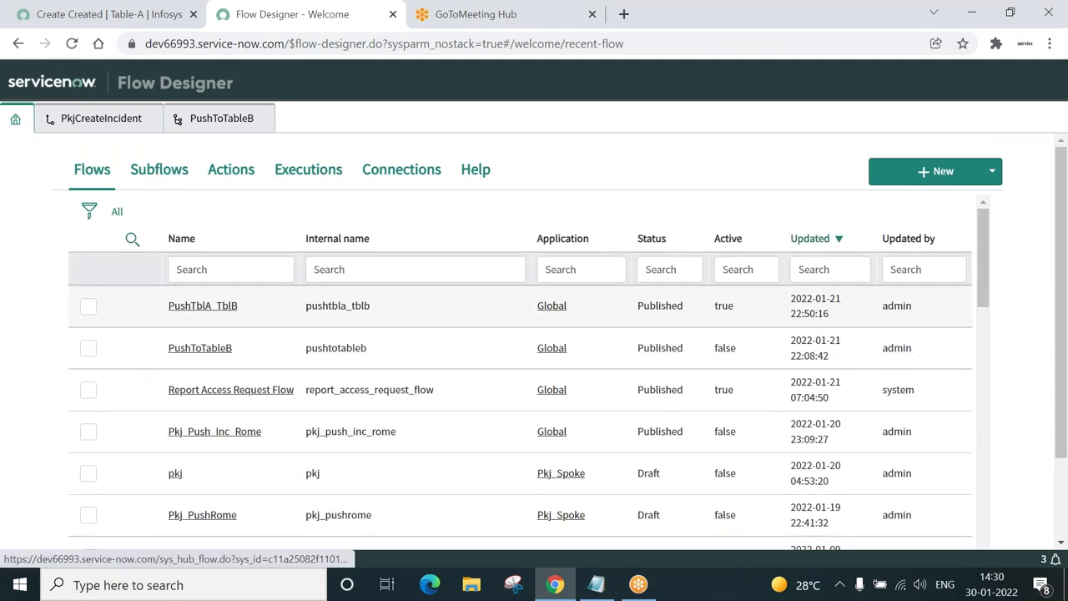
{"action": "left_click", "coordinate": [202, 306]}
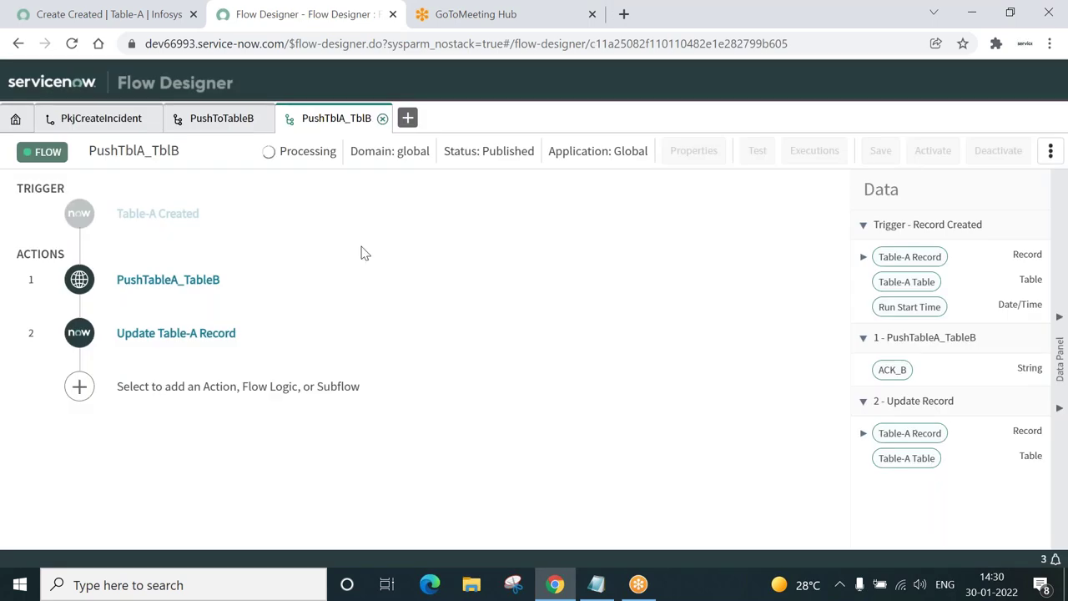
{"action": "left_click", "coordinate": [153, 119]}
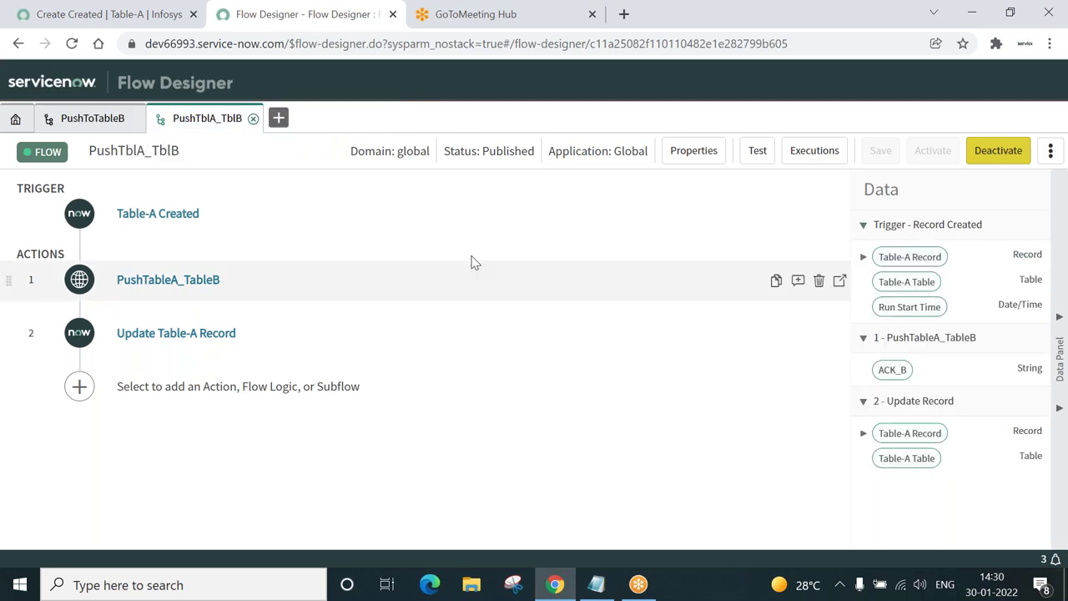
Compare the action steps of PushToTableB with those of PushTblA_TblB, ending on PushTblA_TblB.
{"action": "left_click", "coordinate": [89, 122]}
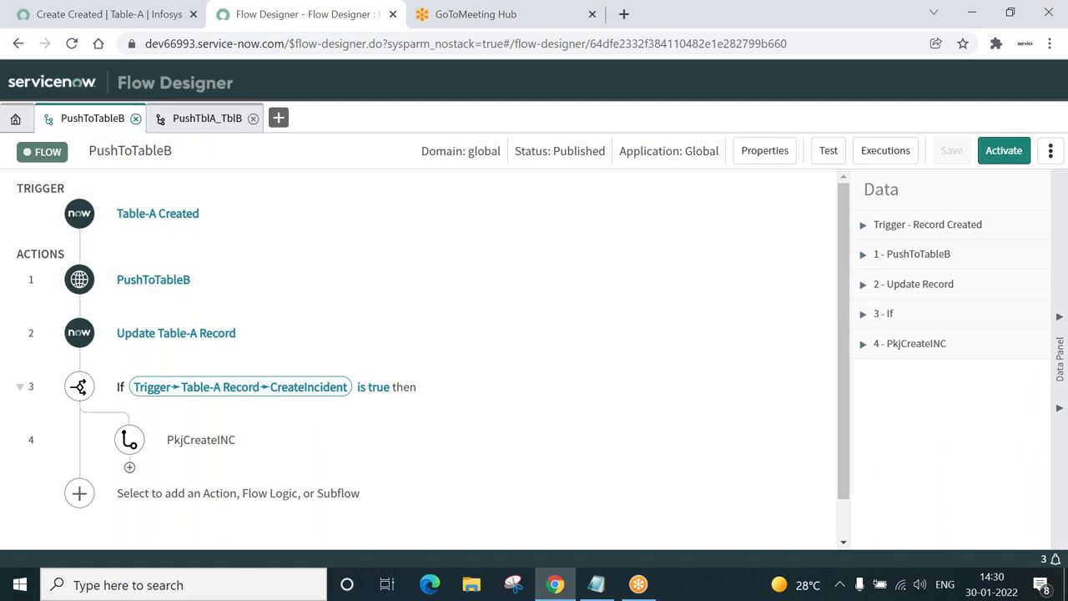
{"action": "left_click", "coordinate": [204, 118]}
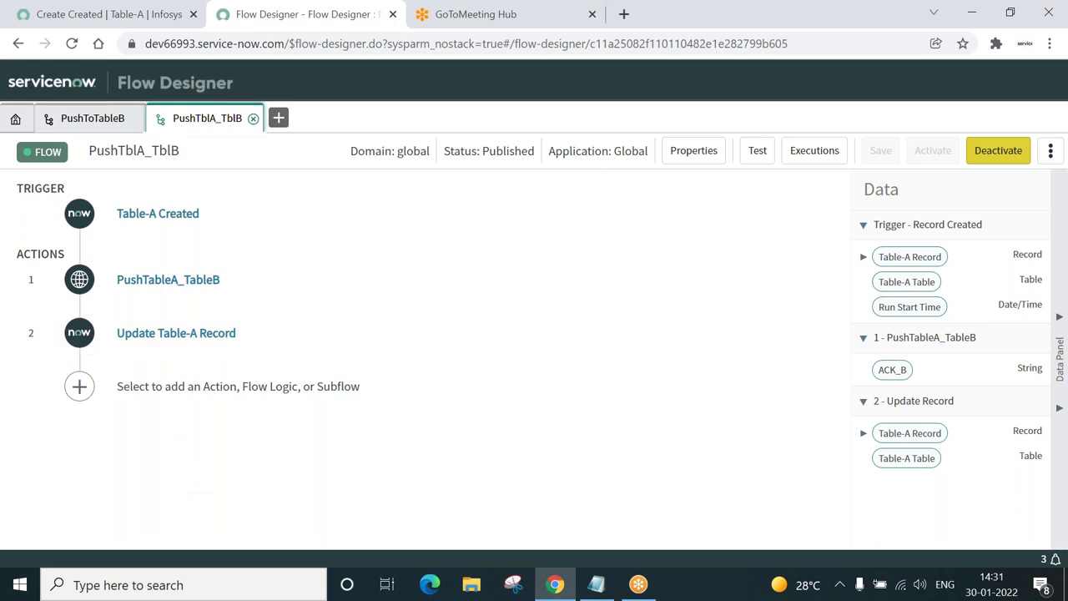
{"action": "left_click", "coordinate": [81, 119]}
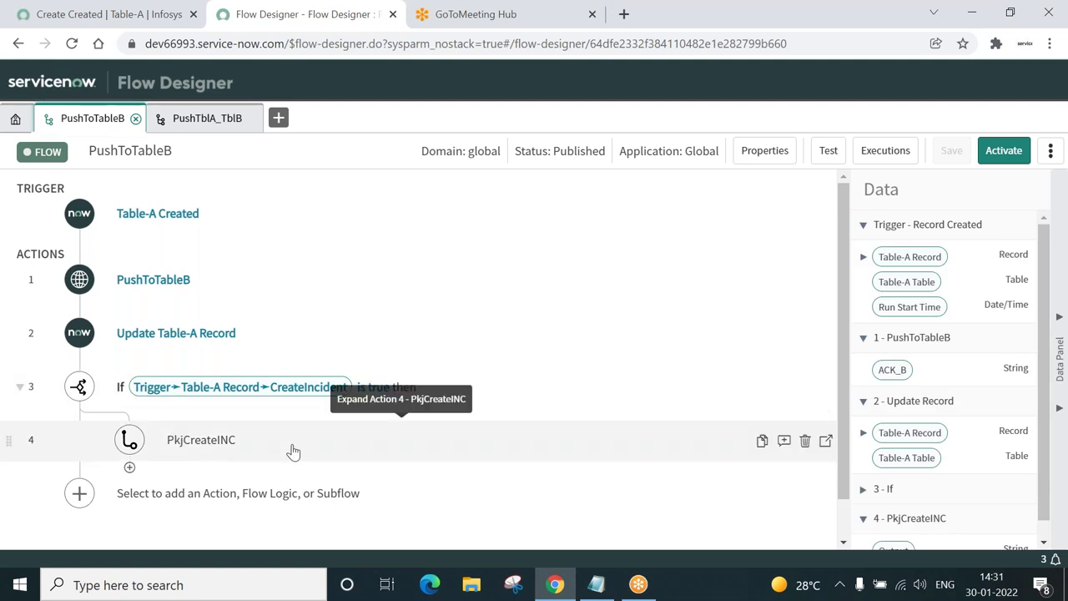
{"action": "left_click", "coordinate": [207, 118]}
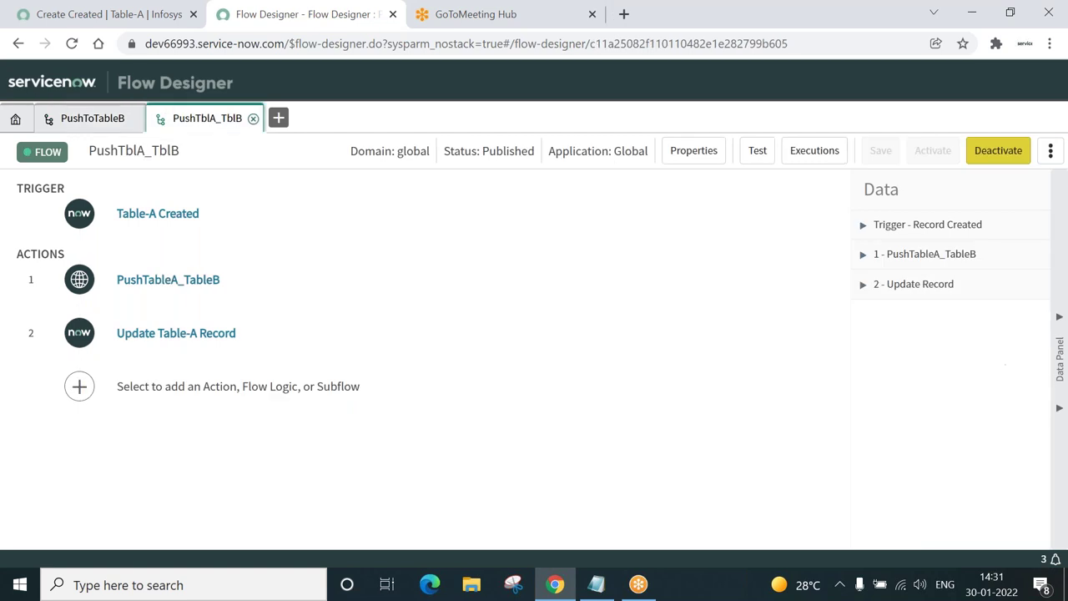
Add an If flow logic after the Update Table-A Record action in PushTblA_TblB.
{"action": "left_click", "coordinate": [152, 388]}
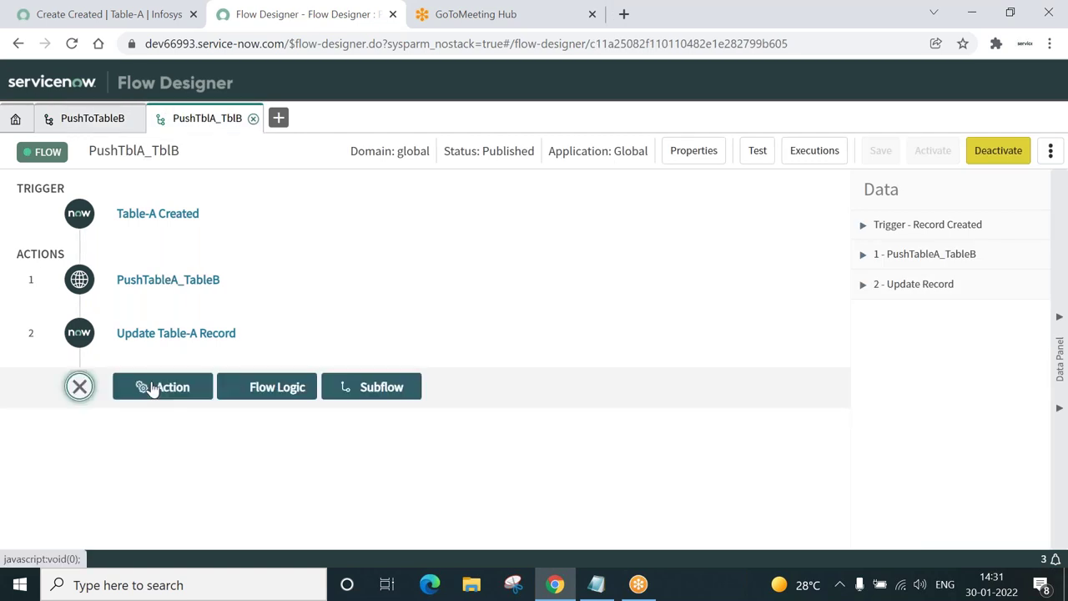
{"action": "left_click", "coordinate": [257, 392]}
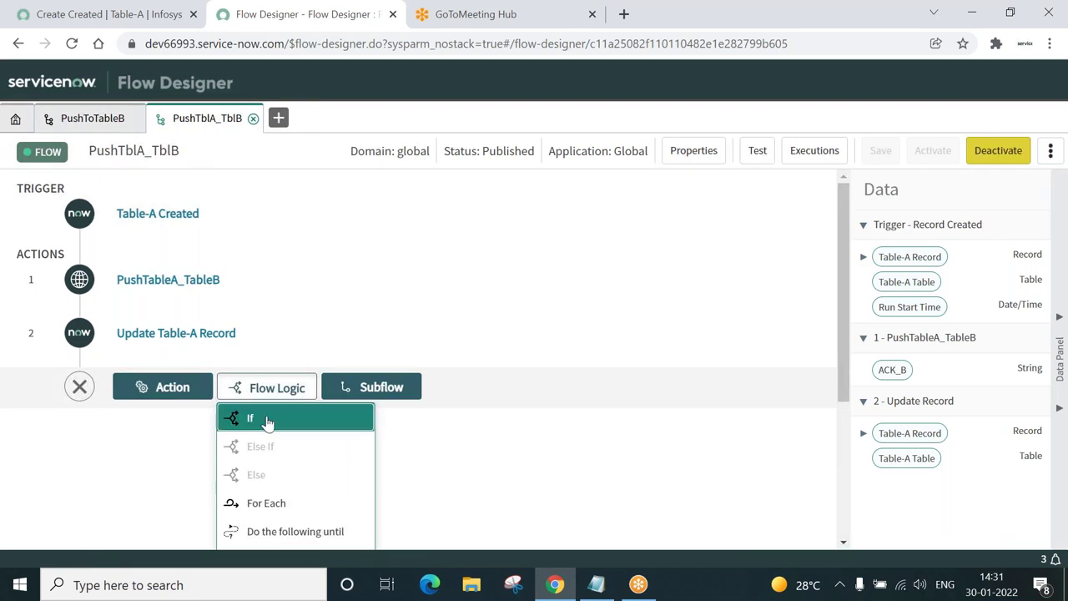
{"action": "left_click", "coordinate": [267, 423]}
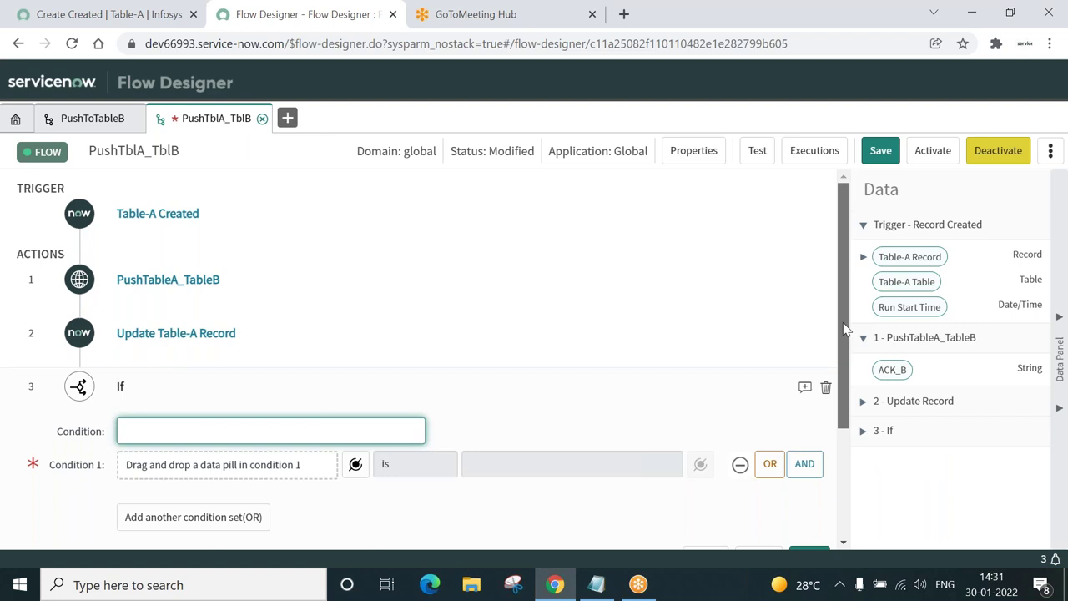
Set the If condition to the trigger's Table-A Record CreateIncident field is True and finish editing it.
{"action": "scroll", "coordinate": [845, 327], "scroll_direction": "down", "scroll_amount": 2}
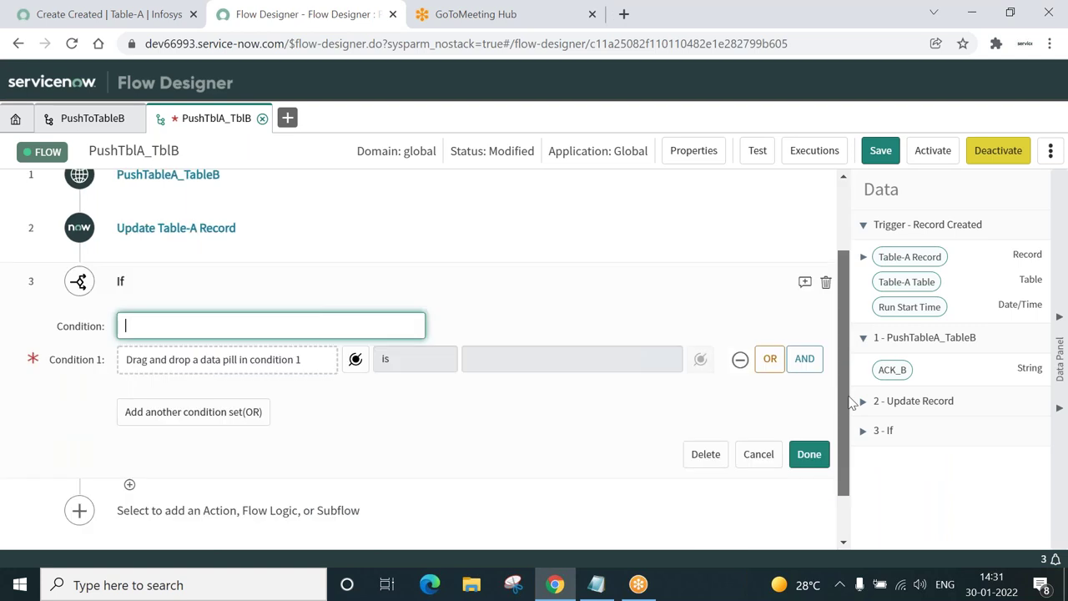
{"action": "left_click", "coordinate": [279, 349]}
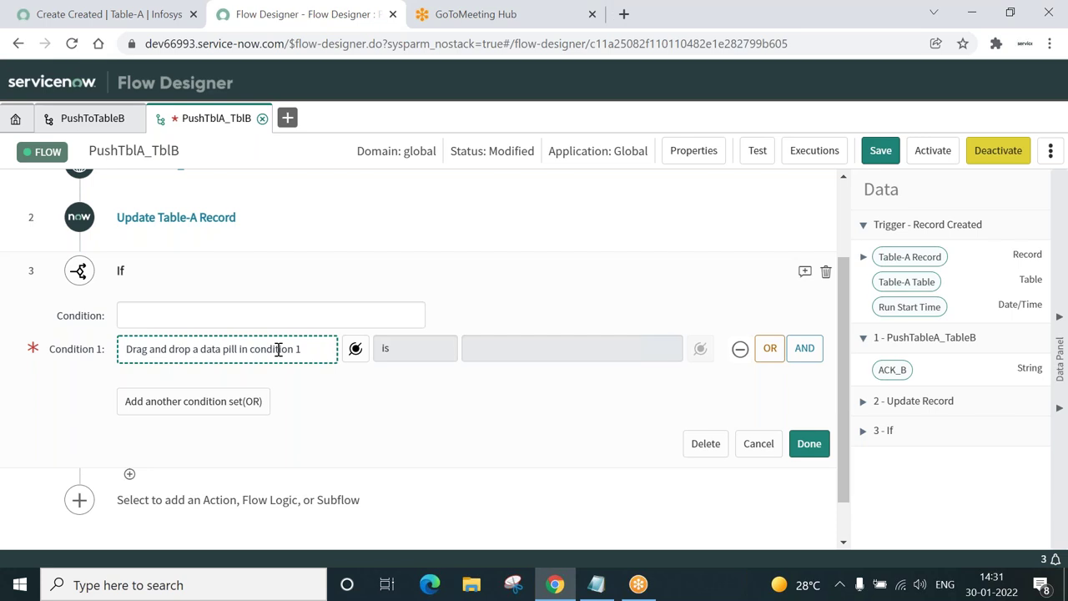
{"action": "left_click", "coordinate": [354, 346]}
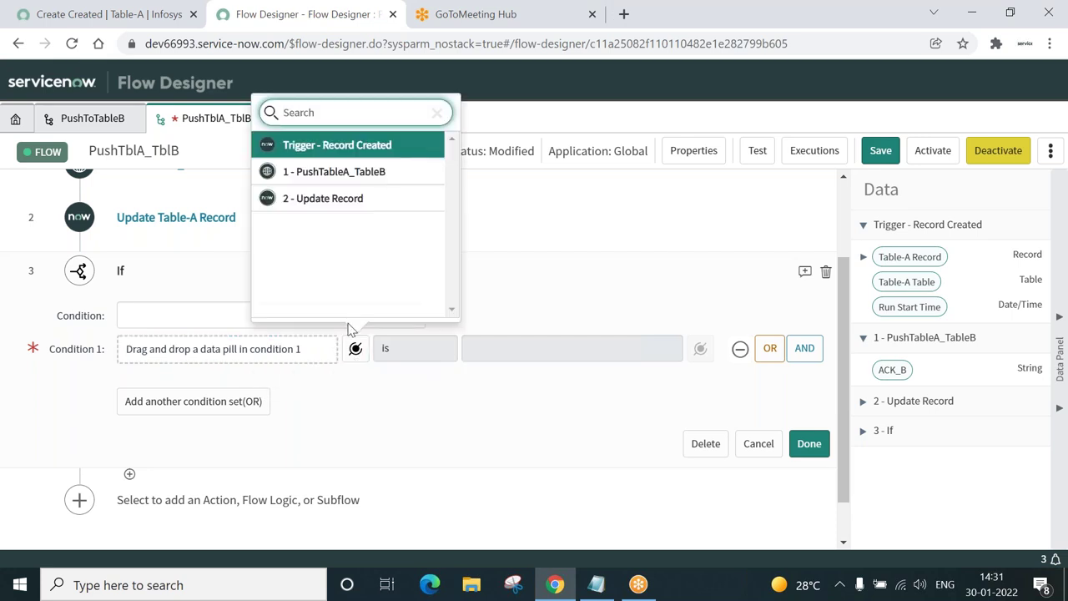
{"action": "left_click", "coordinate": [344, 145]}
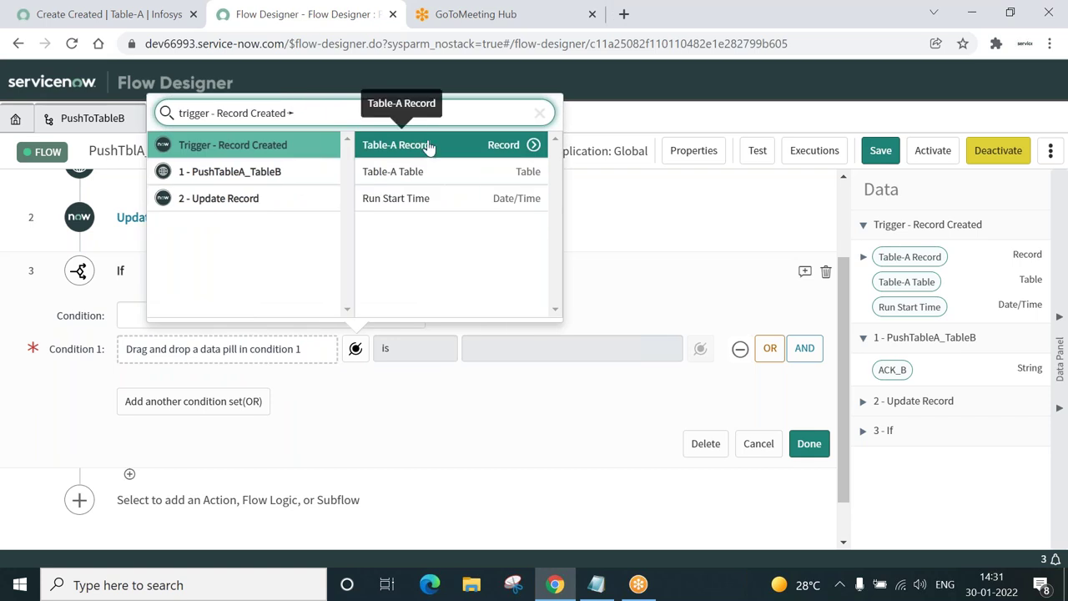
{"action": "left_click", "coordinate": [534, 145]}
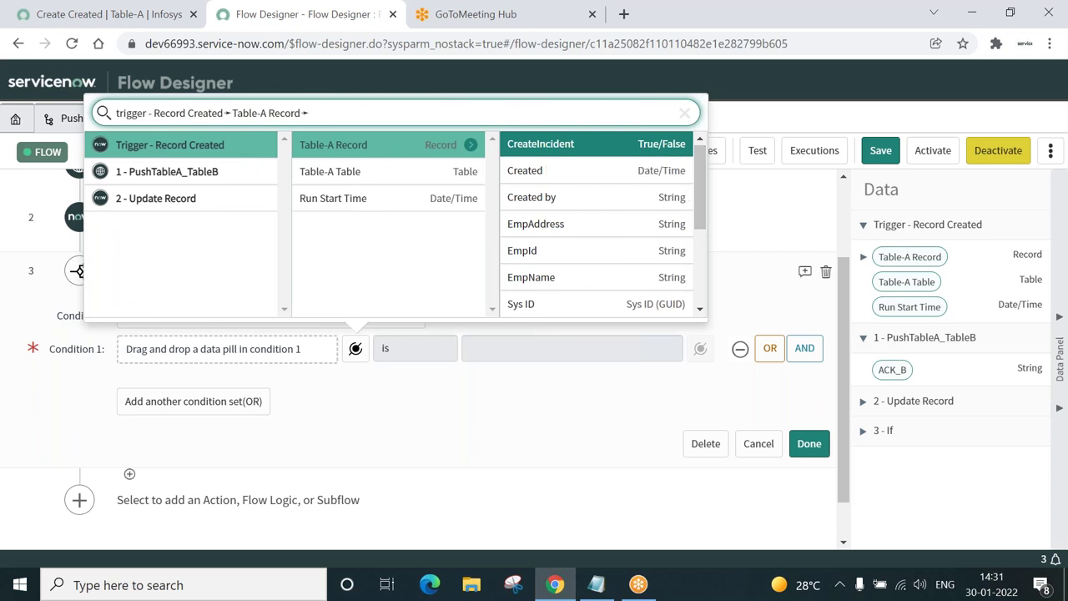
{"action": "left_click", "coordinate": [565, 147]}
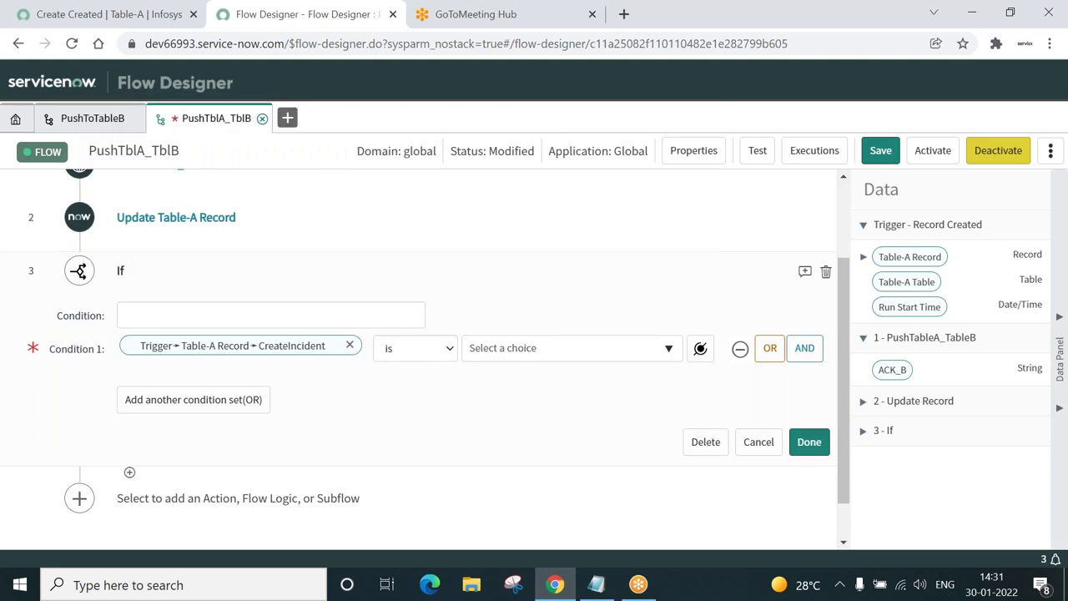
{"action": "left_click", "coordinate": [589, 341]}
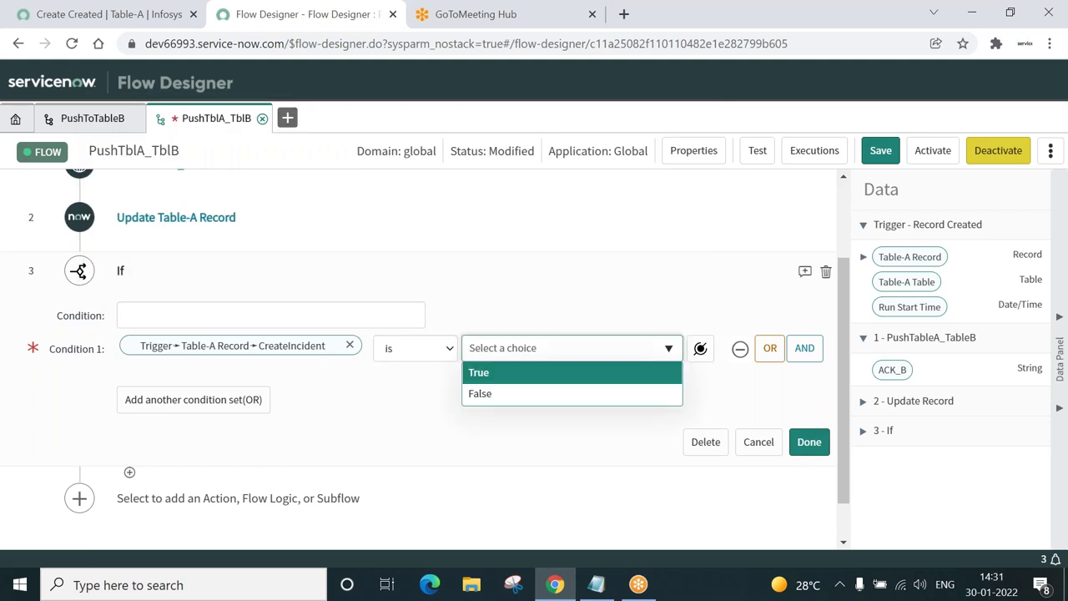
{"action": "left_click", "coordinate": [548, 377]}
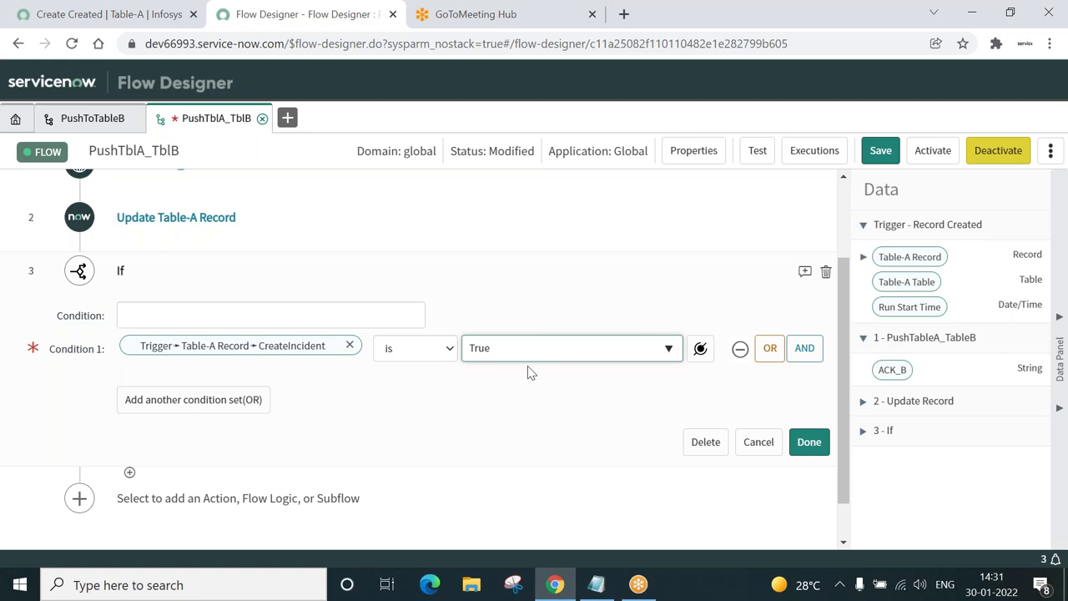
{"action": "left_click", "coordinate": [809, 443]}
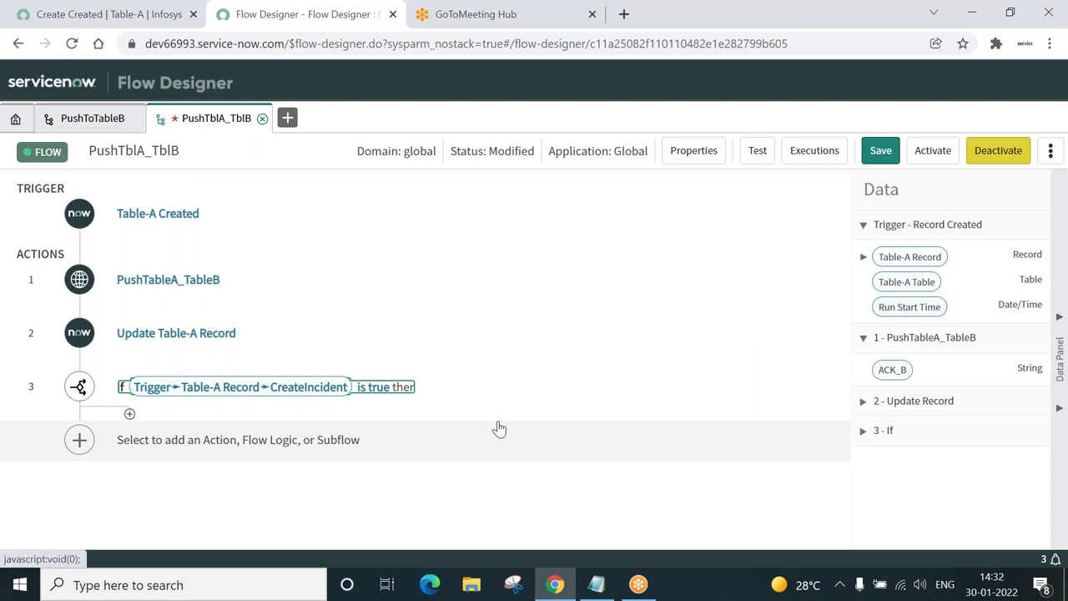
Add the global PkjCreateIncident subflow inside the If branch.
{"action": "left_click", "coordinate": [129, 415]}
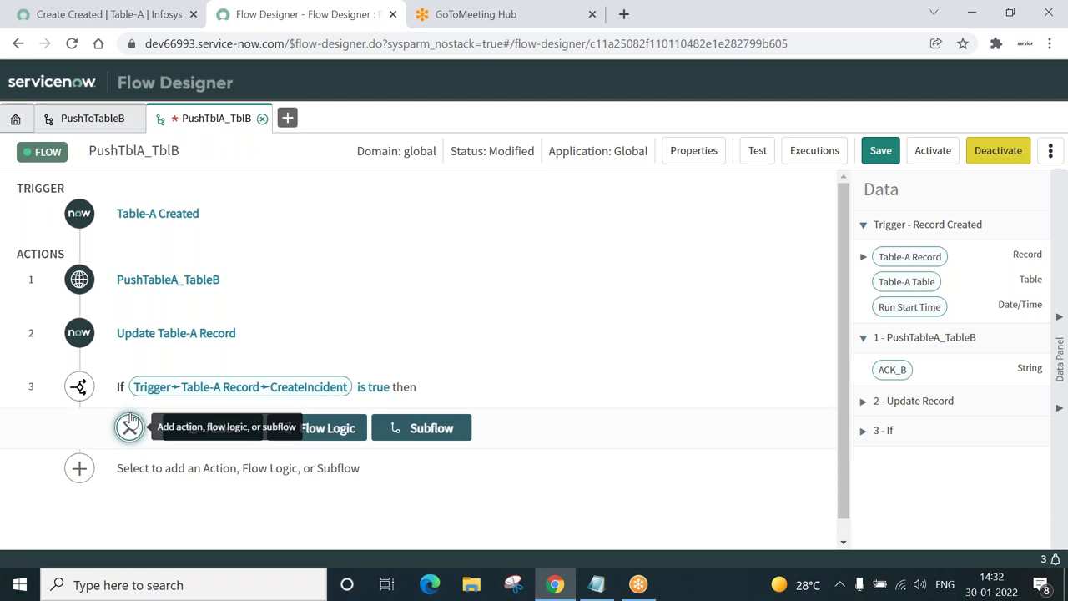
{"action": "left_click", "coordinate": [431, 436]}
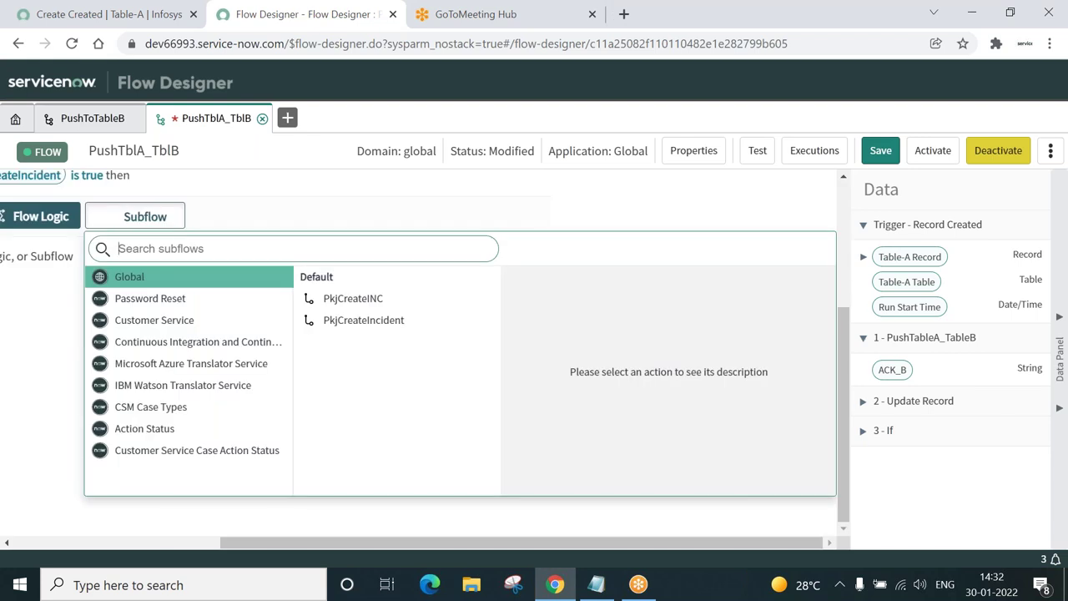
{"action": "left_click", "coordinate": [376, 324]}
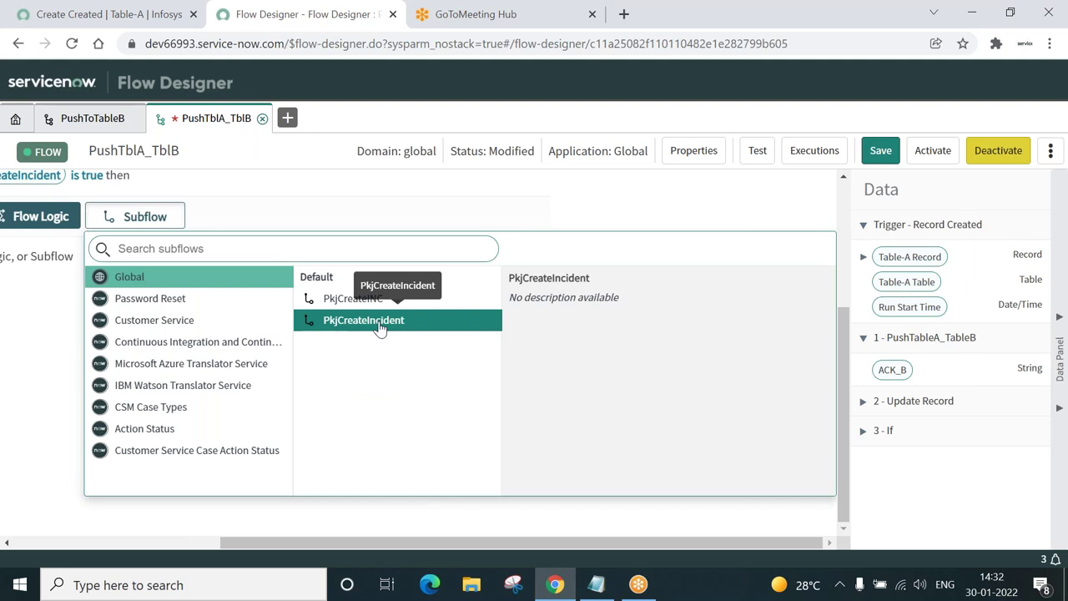
{"action": "left_click", "coordinate": [380, 324]}
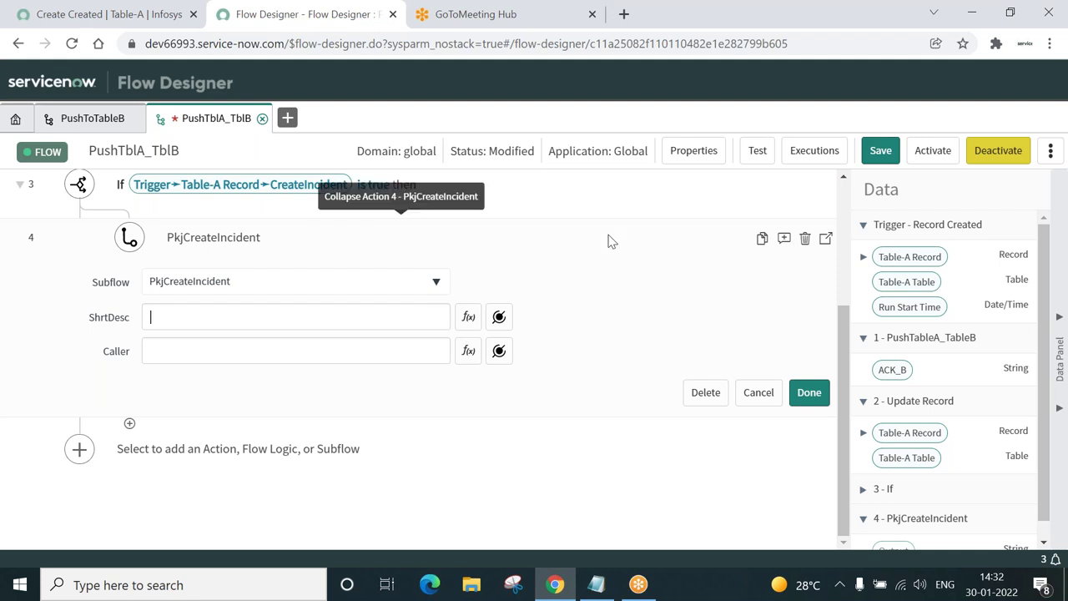
Examine how the PkjCreateINC step in the PushToTableB flow fills its shortdesc and caller inputs, highlighting the shortdesc text.
{"action": "left_click", "coordinate": [90, 122]}
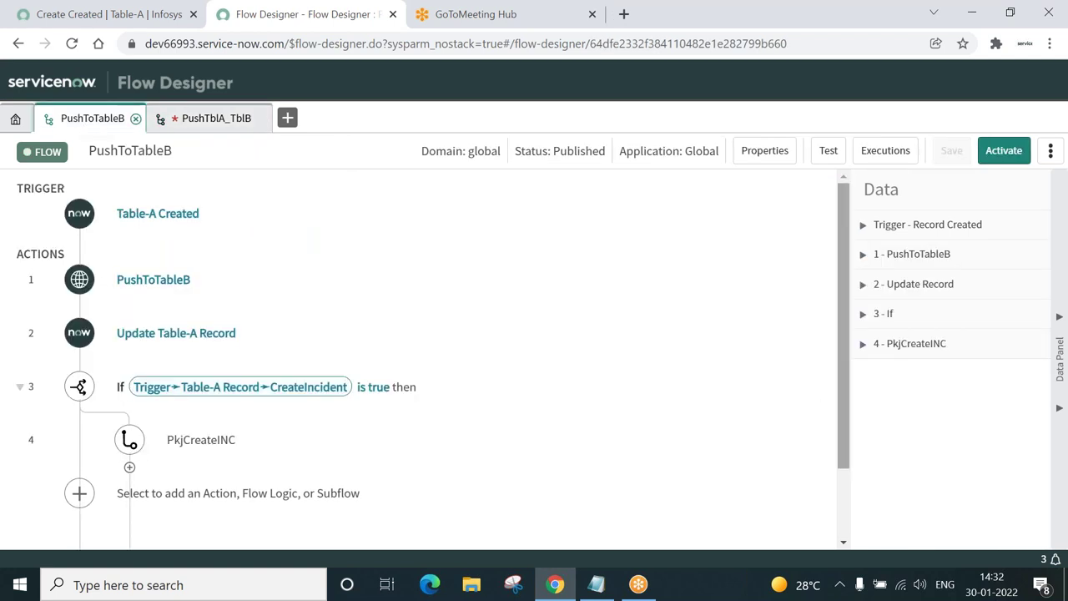
{"action": "scroll", "coordinate": [843, 442], "scroll_direction": "down", "scroll_amount": 2}
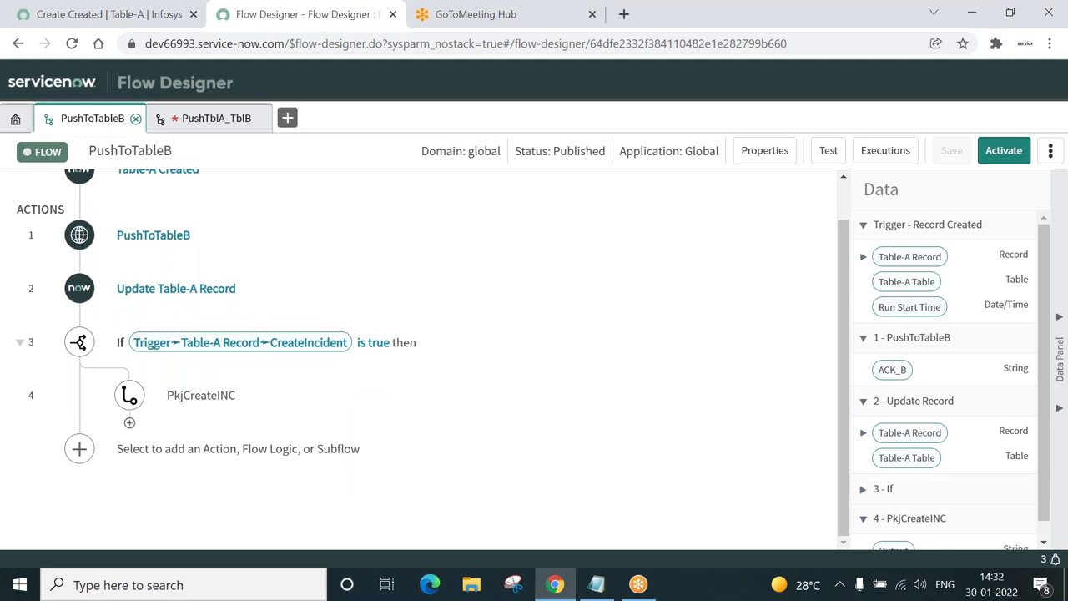
{"action": "left_click", "coordinate": [190, 395]}
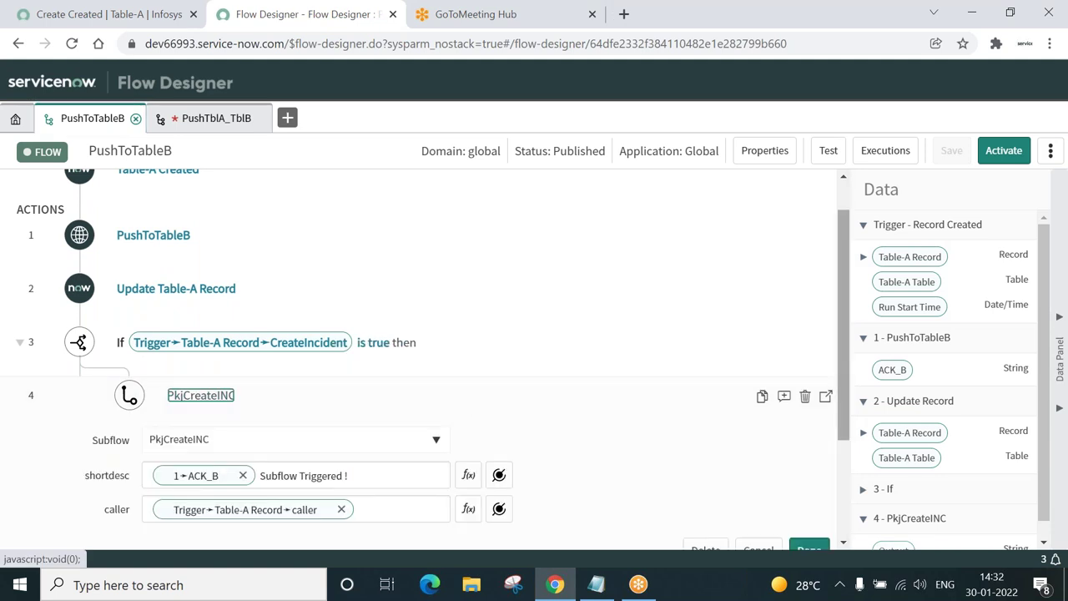
{"action": "scroll", "coordinate": [843, 359], "scroll_direction": "down", "scroll_amount": 3}
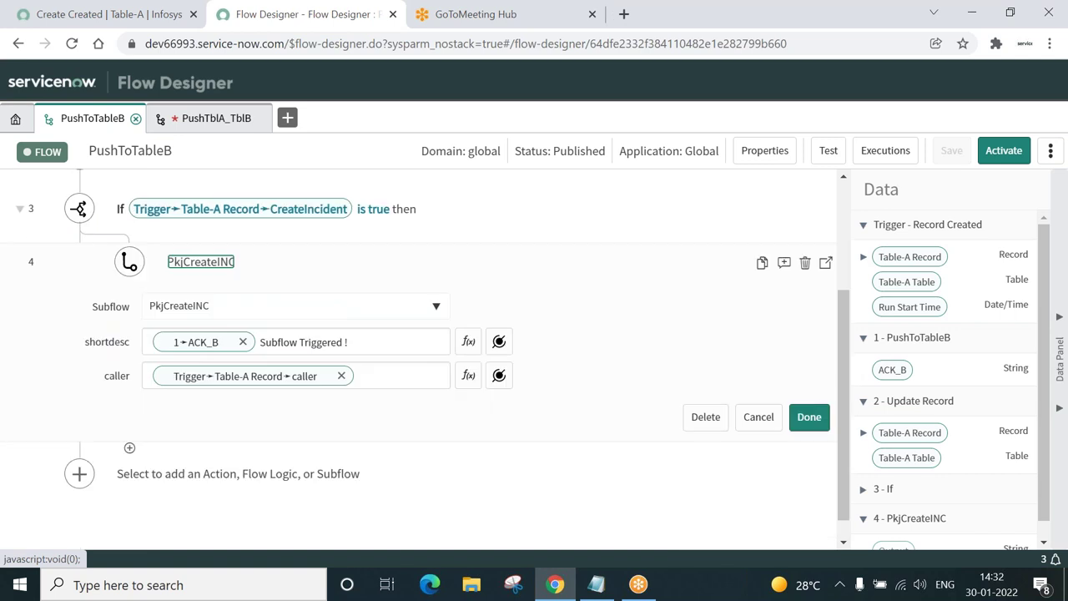
{"action": "left_click_drag", "start_coordinate": [359, 341], "coordinate": [262, 347]}
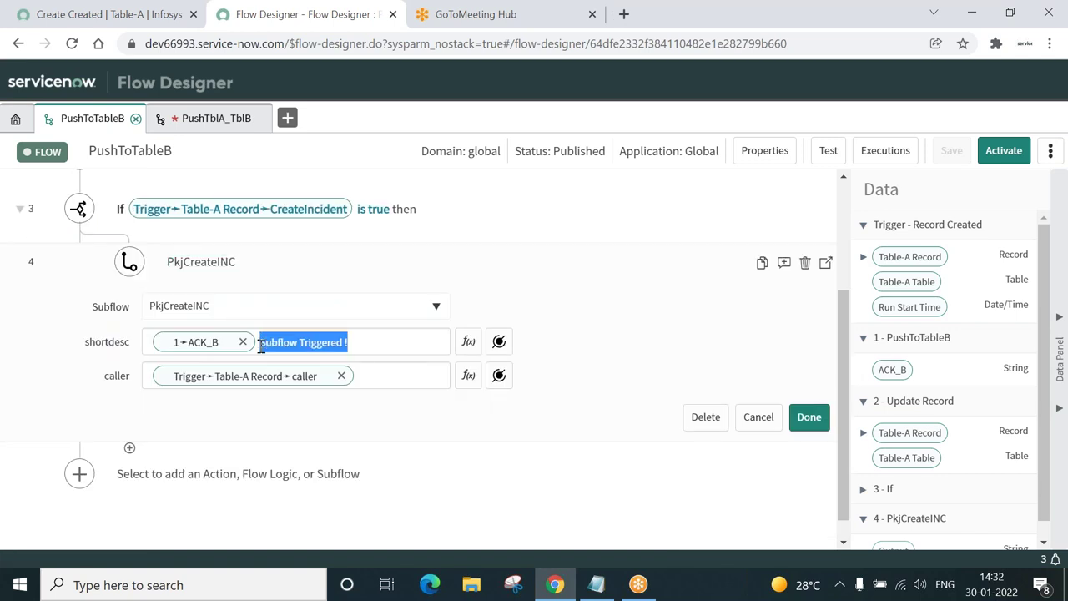
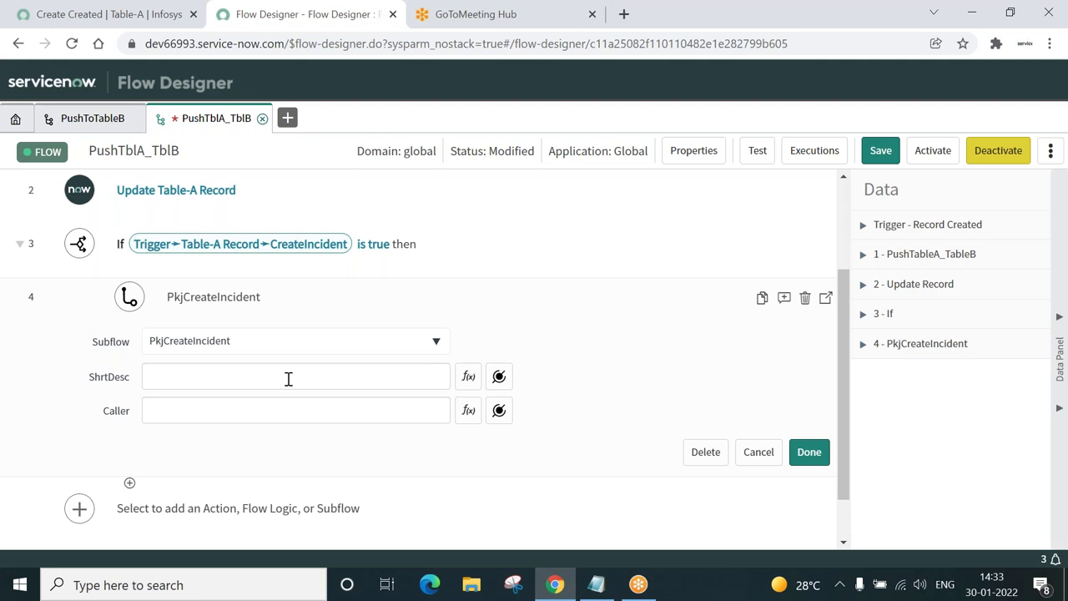
Fill the PkjCreateIncident step's ShrtDesc with "Subflow Triggered !" followed by the trigger's Table-A Record TableBAck data pill.
{"action": "type", "text": "Subflow Triggered !"}
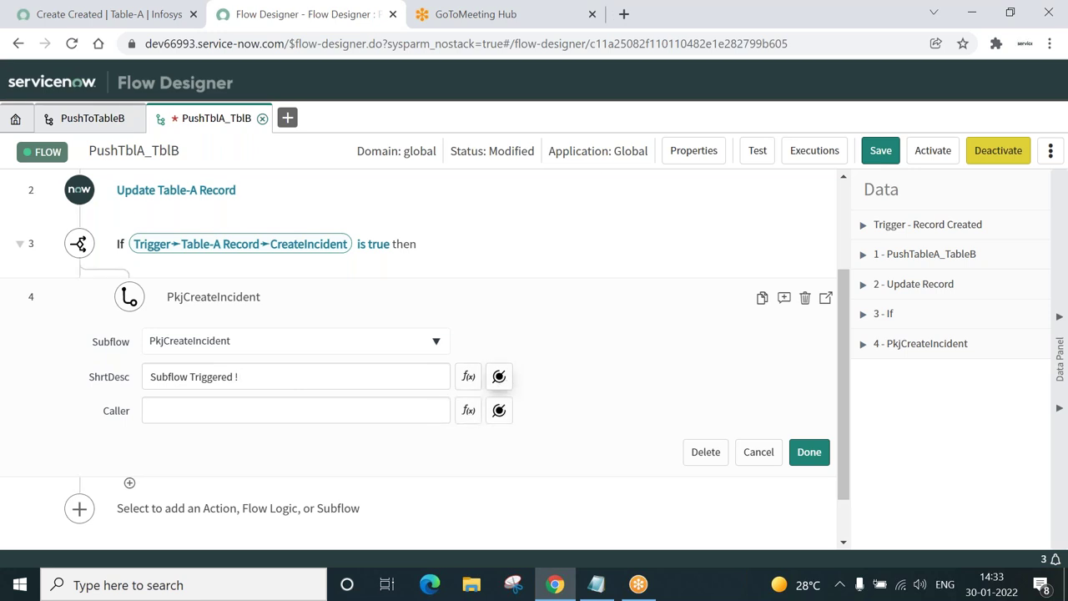
{"action": "left_click", "coordinate": [499, 376]}
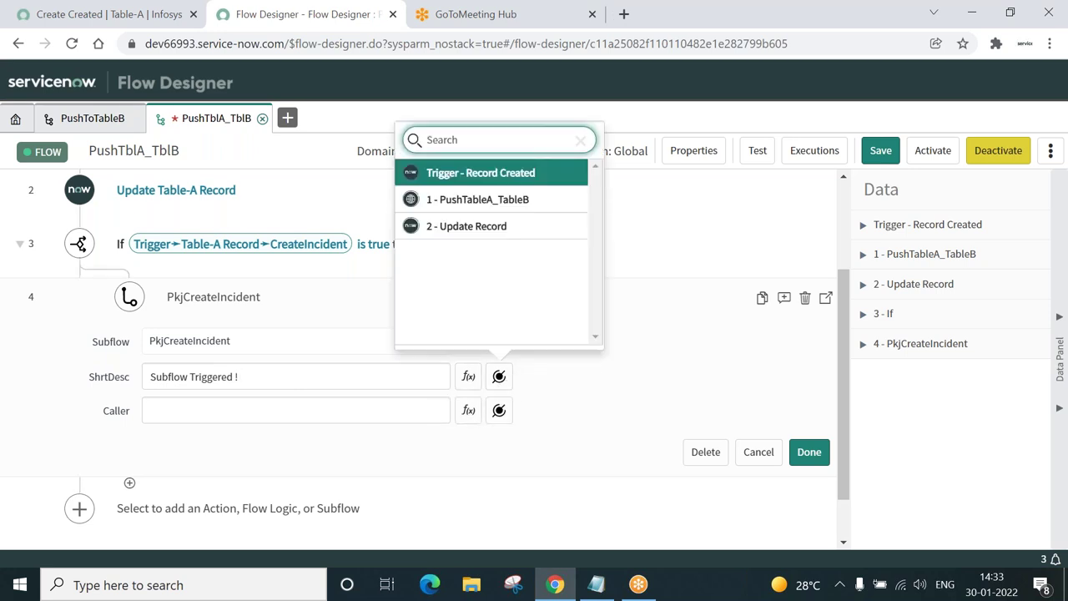
{"action": "left_click", "coordinate": [500, 175]}
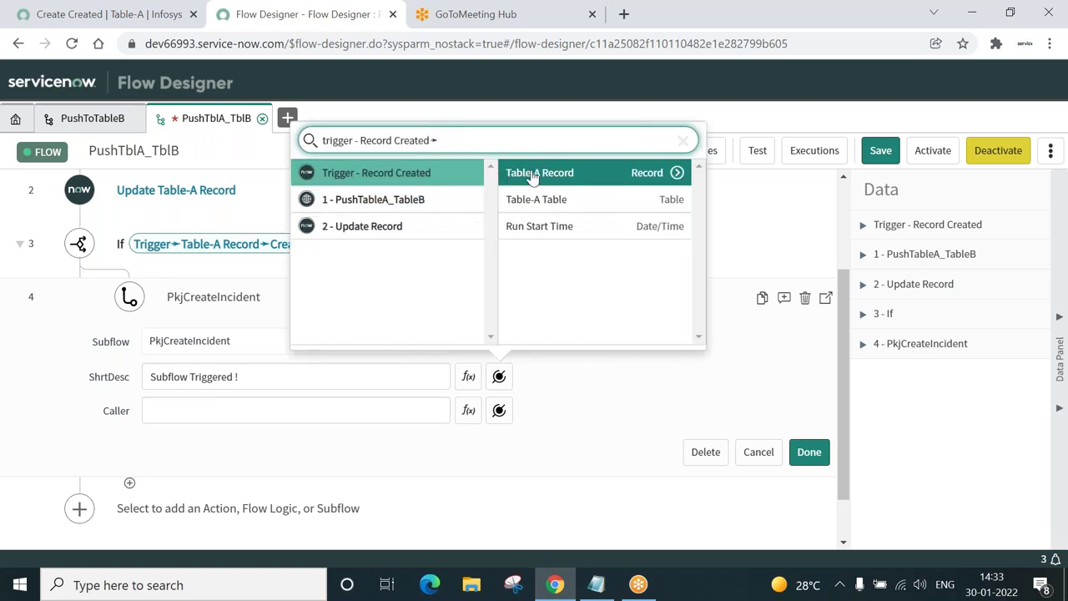
{"action": "left_click", "coordinate": [677, 172]}
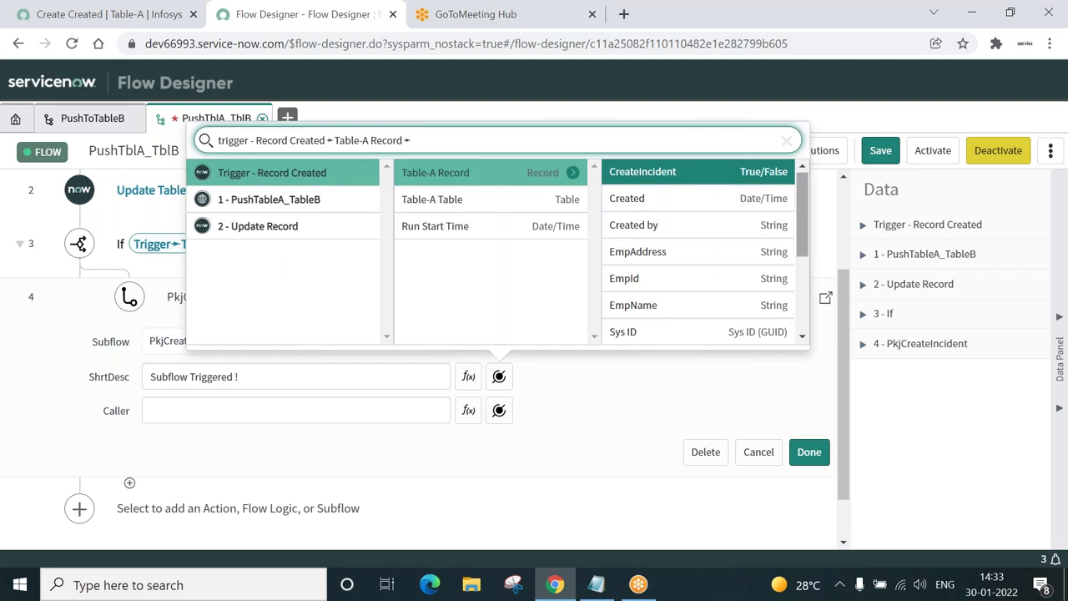
{"action": "left_click_drag", "start_coordinate": [802, 229], "coordinate": [805, 286]}
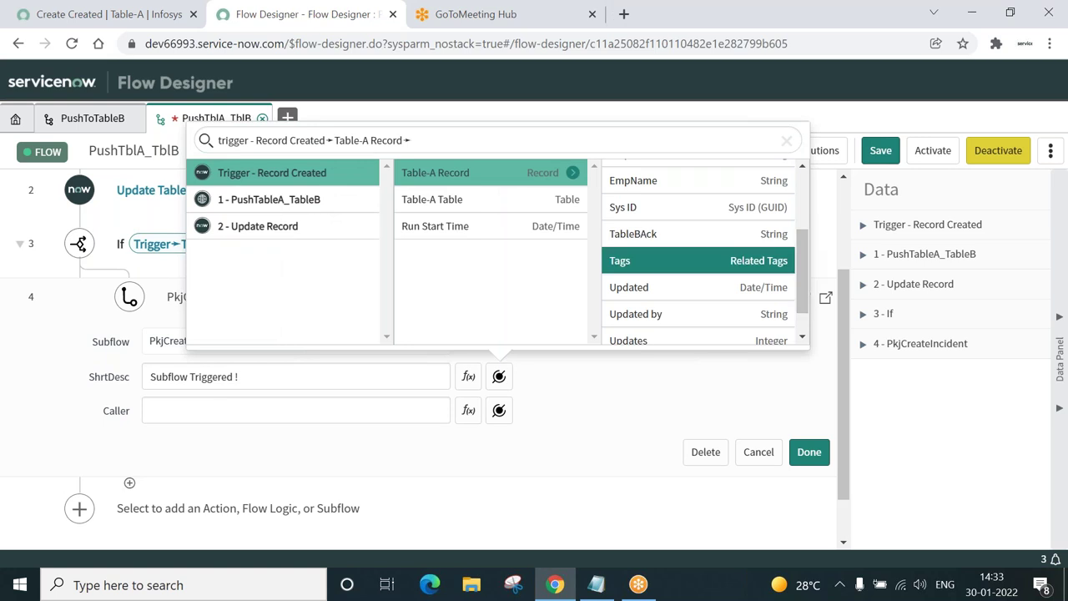
{"action": "left_click", "coordinate": [633, 236]}
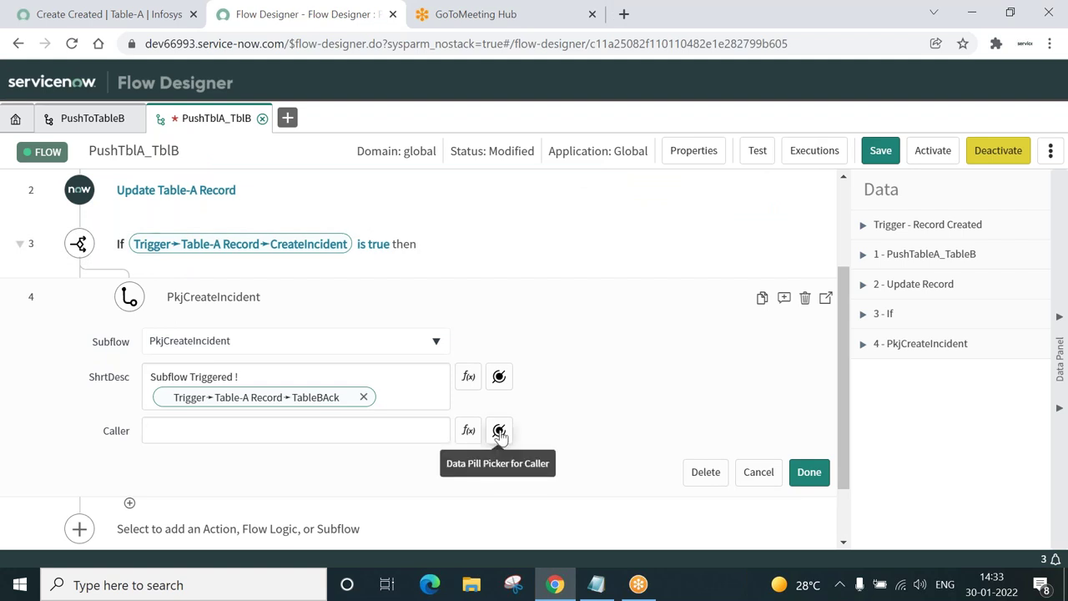
Set the PkjCreateIncident step's Caller to the trigger's Table-A Record caller, using PushToTableB as reference, and finish editing the step.
{"action": "left_click", "coordinate": [98, 118]}
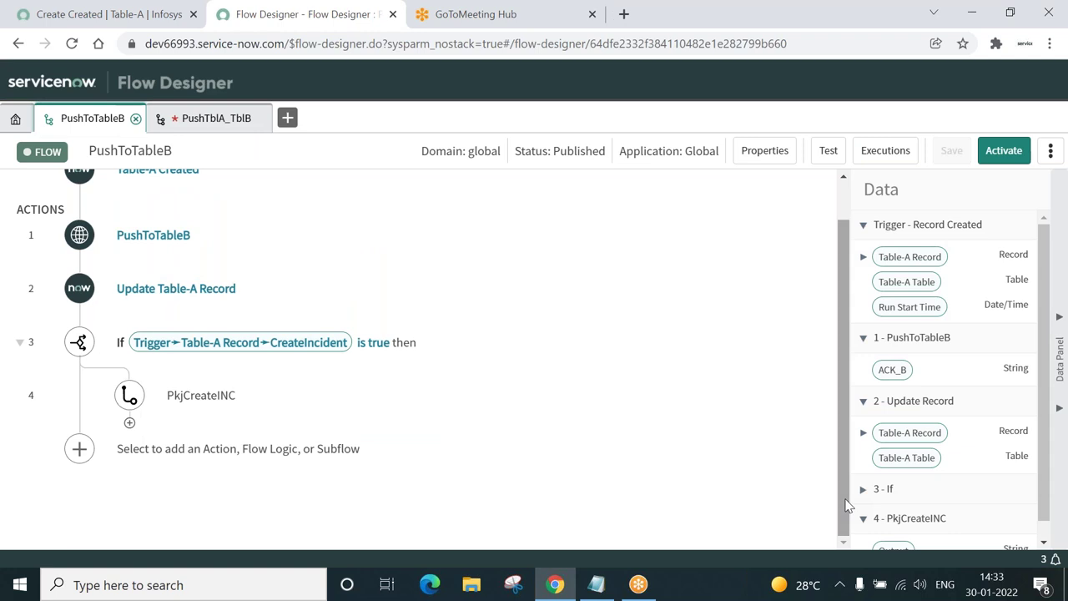
{"action": "left_click", "coordinate": [190, 399]}
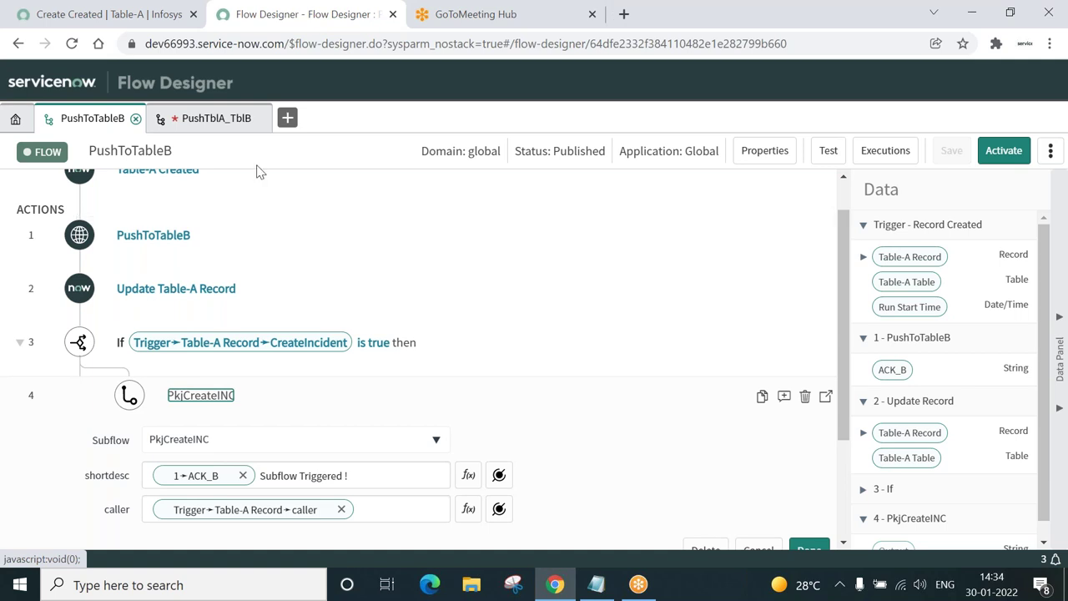
{"action": "left_click", "coordinate": [223, 125]}
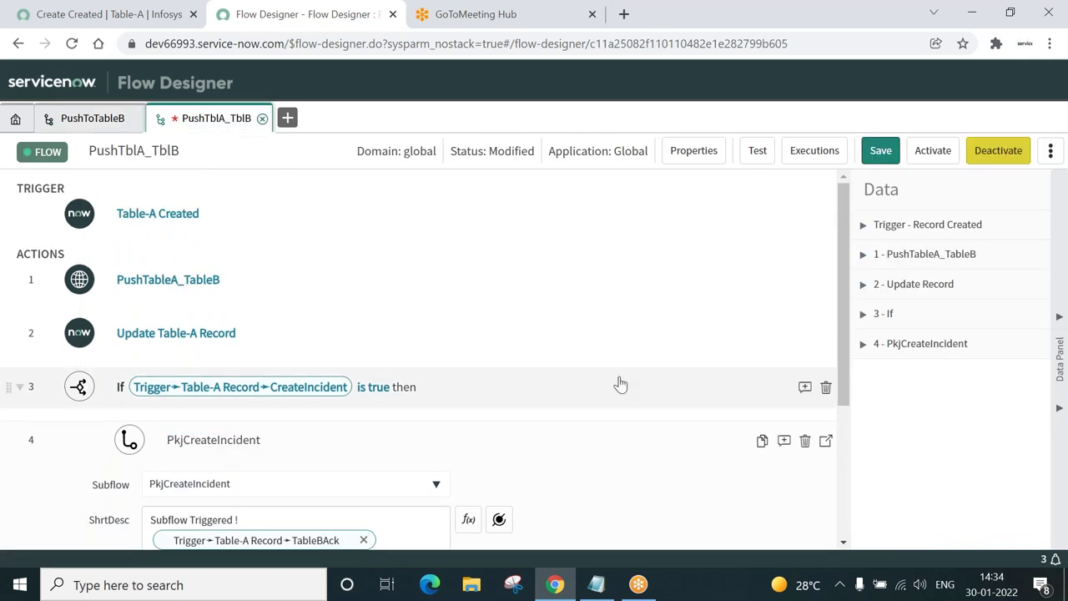
{"action": "left_click_drag", "start_coordinate": [841, 294], "coordinate": [853, 449]}
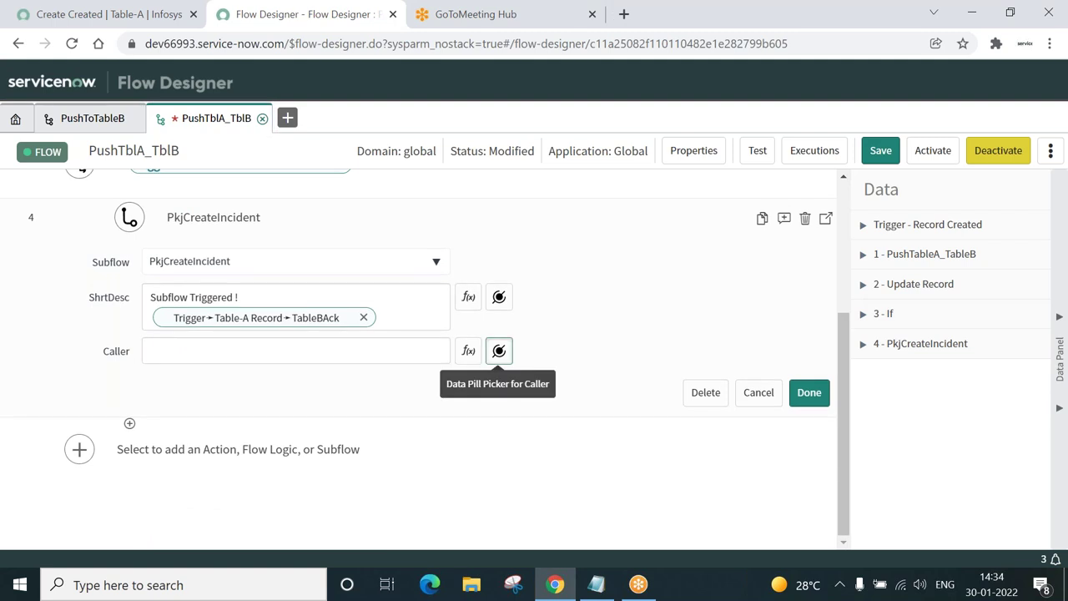
{"action": "left_click", "coordinate": [499, 350]}
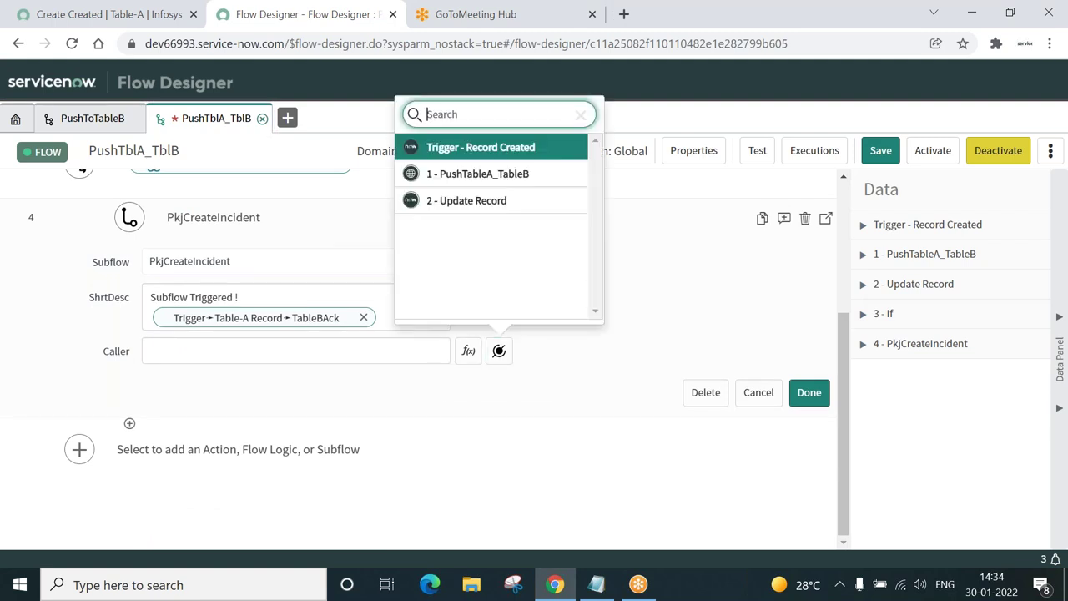
{"action": "left_click", "coordinate": [494, 158]}
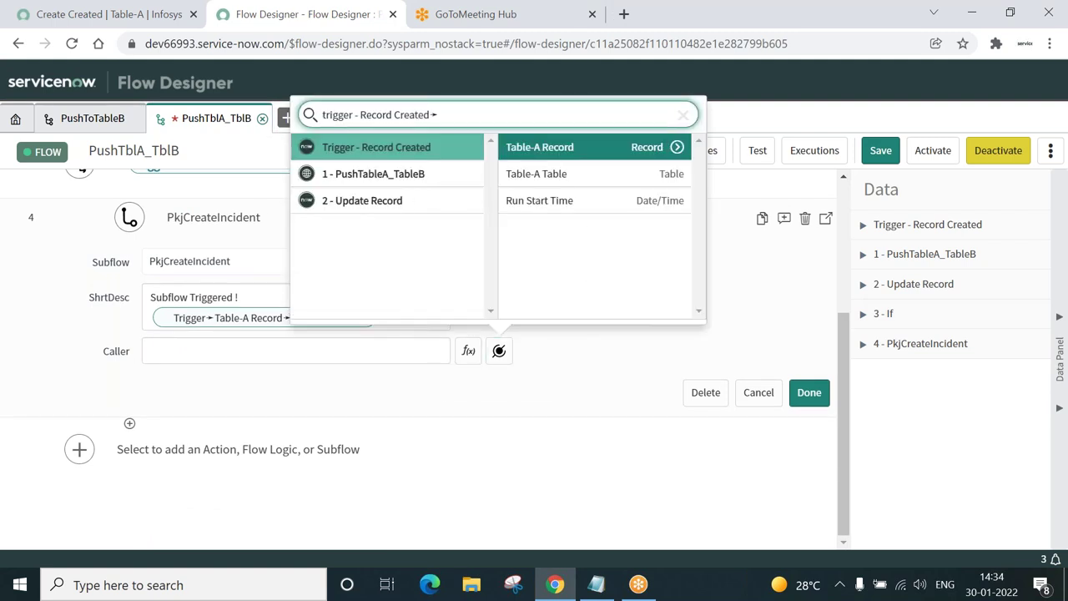
{"action": "left_click", "coordinate": [677, 149]}
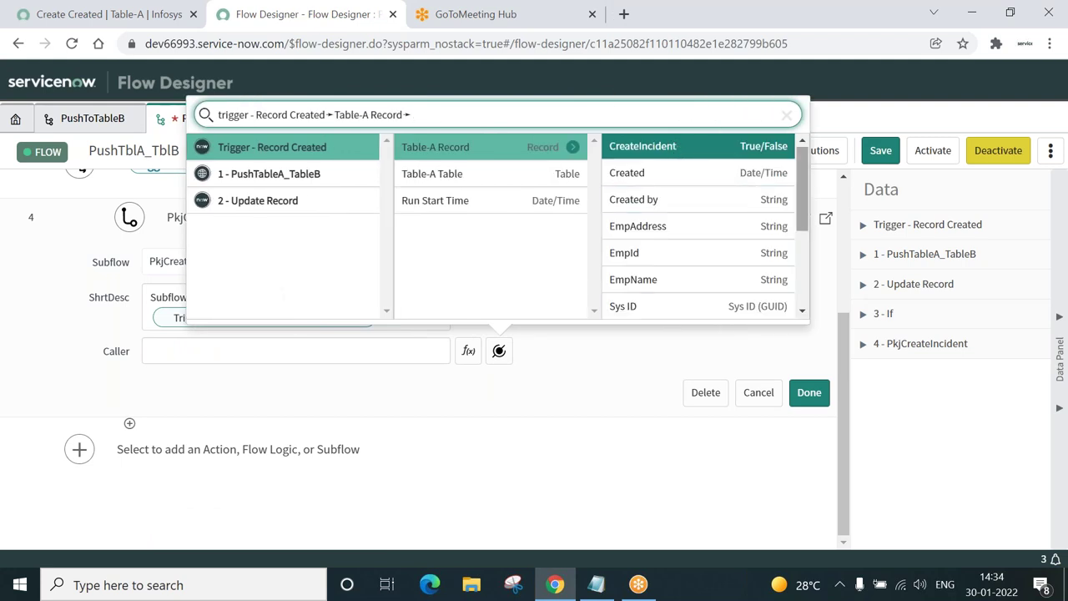
{"action": "left_click_drag", "start_coordinate": [804, 215], "coordinate": [806, 302]}
{"action": "left_click_drag", "start_coordinate": [626, 306], "coordinate": [634, 310]}
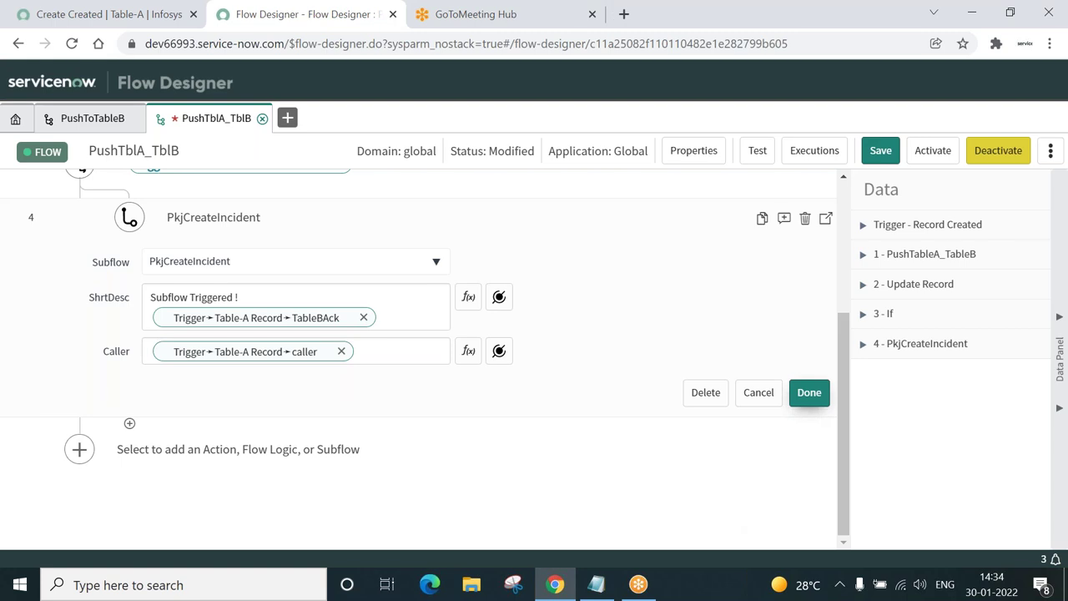
{"action": "left_click", "coordinate": [806, 393]}
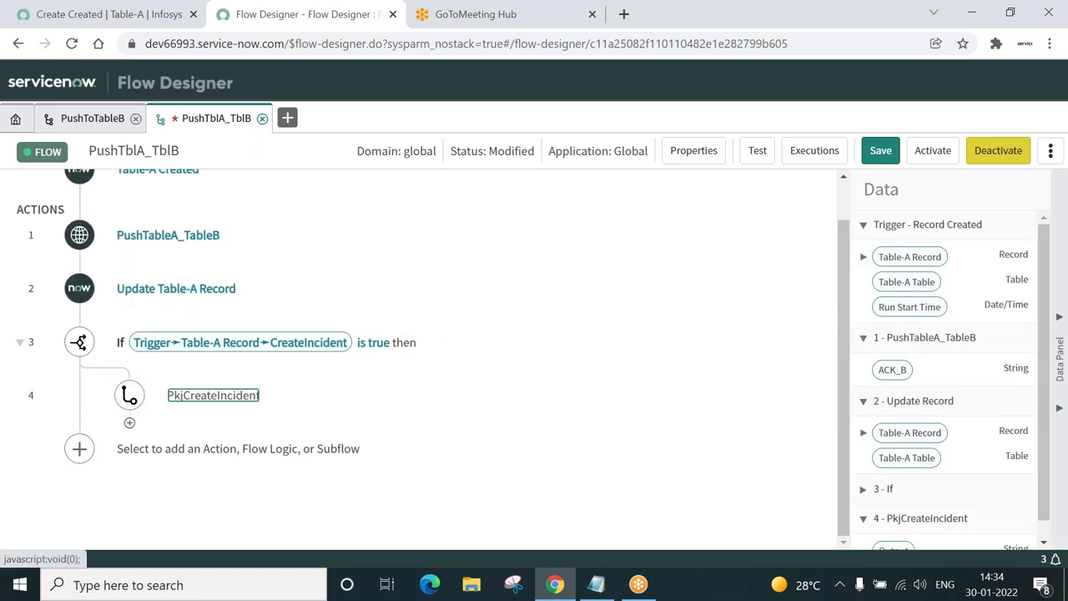
Compare the PushToTableB flow with PushTblA_TblB, and save and activate PushTblA_TblB.
{"action": "left_click", "coordinate": [87, 121]}
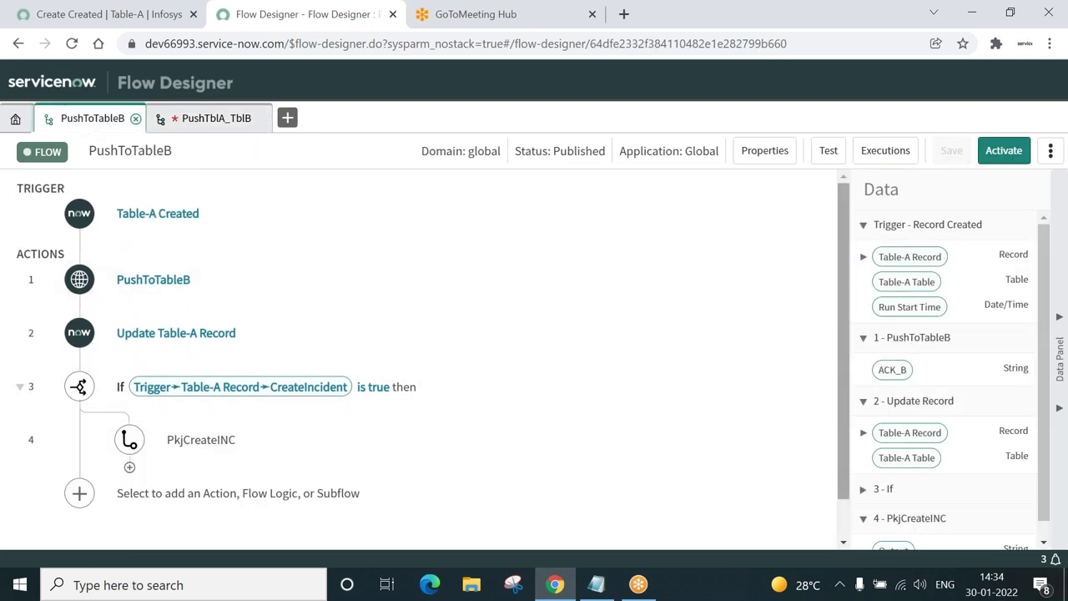
{"action": "scroll", "coordinate": [417, 359], "scroll_direction": "down", "scroll_amount": 1}
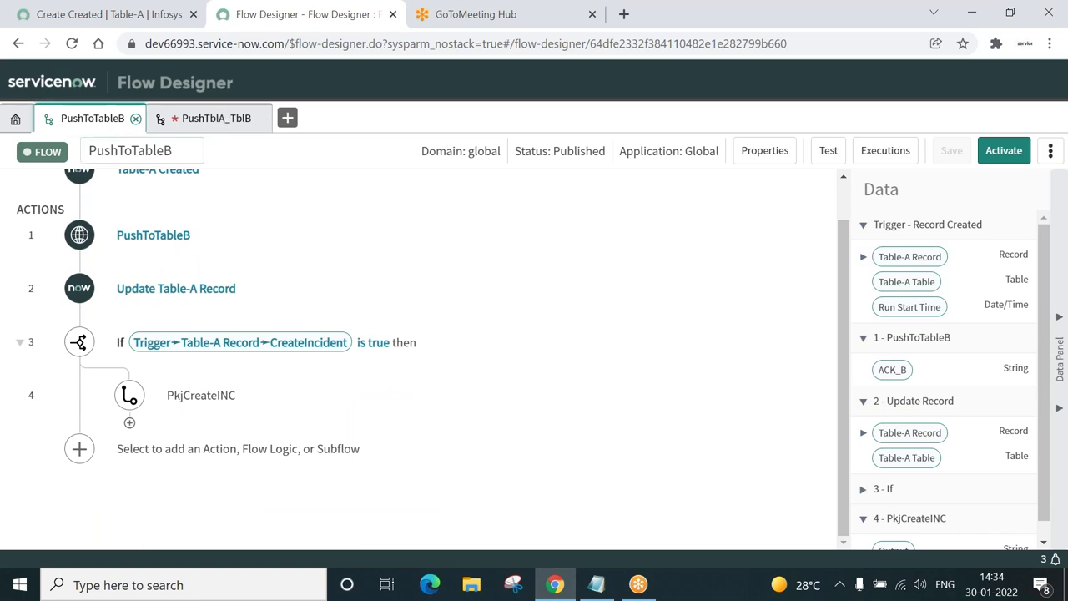
{"action": "left_click", "coordinate": [216, 119]}
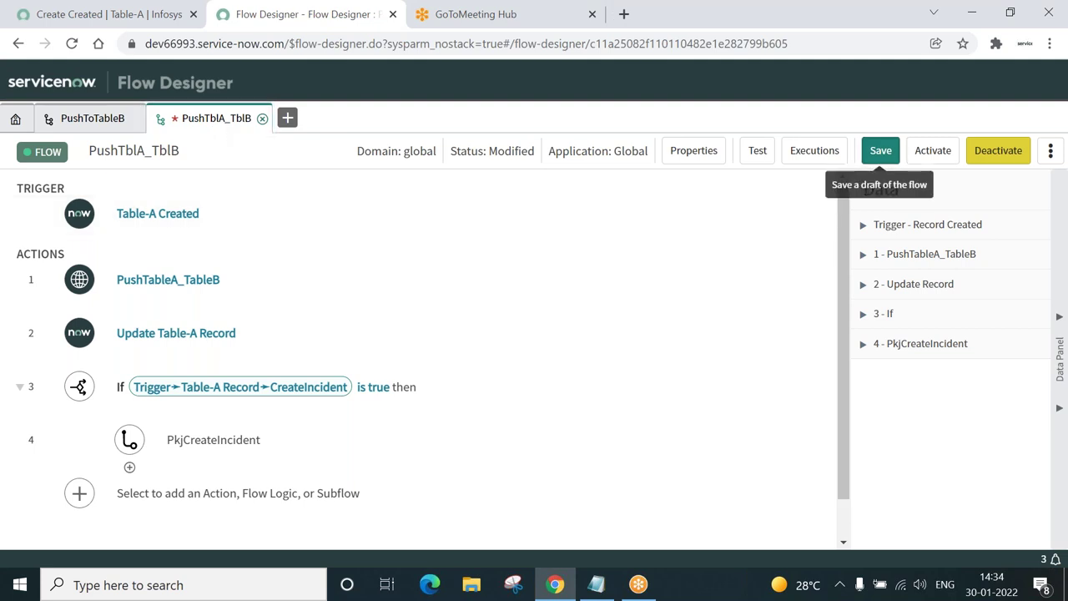
{"action": "left_click", "coordinate": [880, 150]}
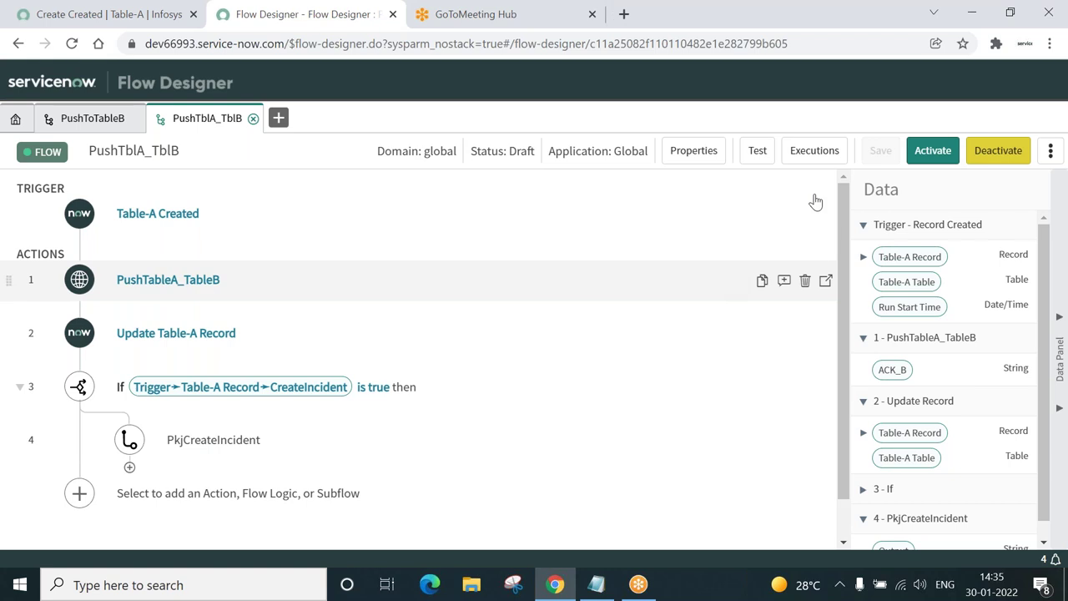
{"action": "left_click", "coordinate": [932, 152]}
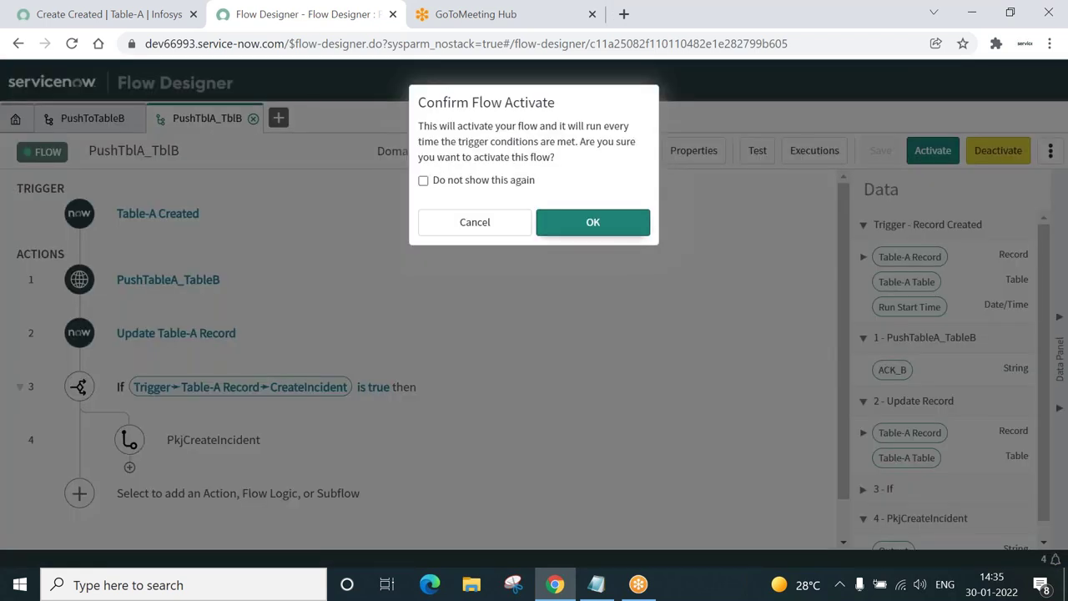
{"action": "left_click", "coordinate": [592, 224]}
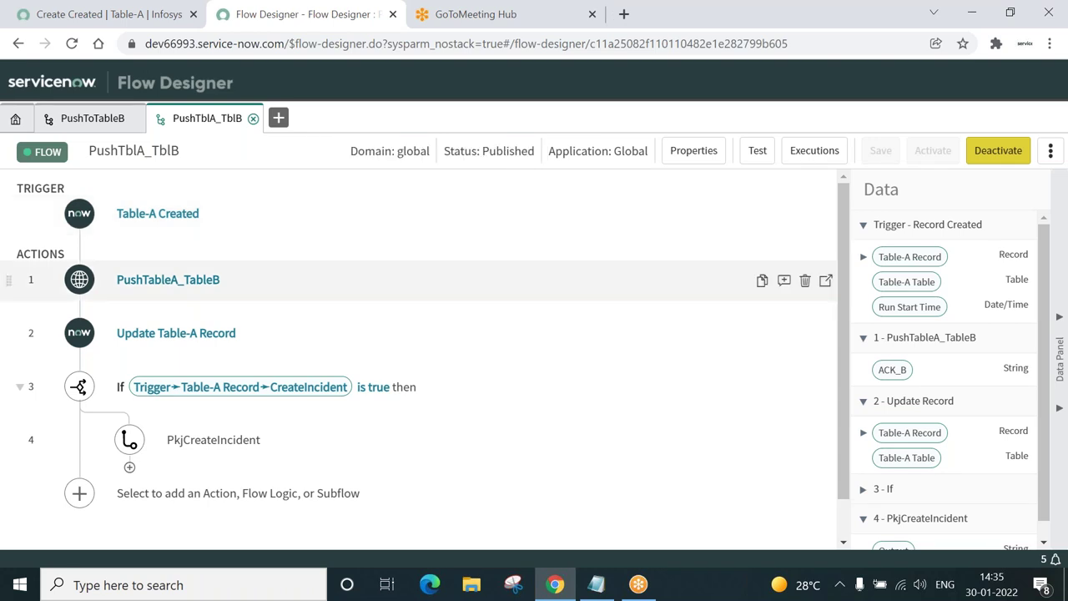
Discard the unsaved Table-A record and delete the existing record from the Table-As list.
{"action": "left_click", "coordinate": [108, 14]}
{"action": "left_click", "coordinate": [36, 233]}
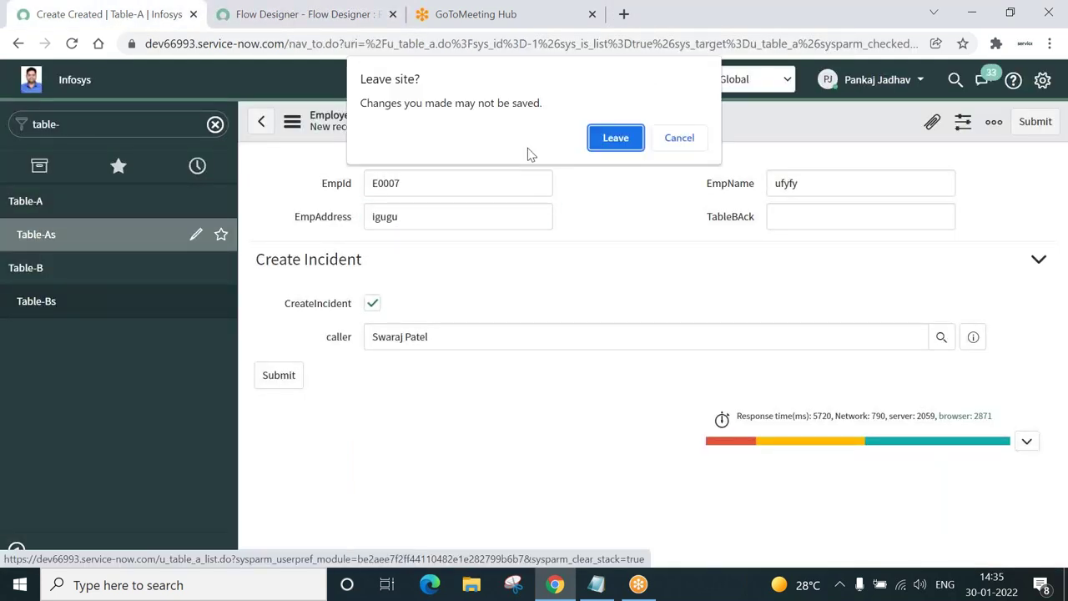
{"action": "left_click", "coordinate": [608, 142]}
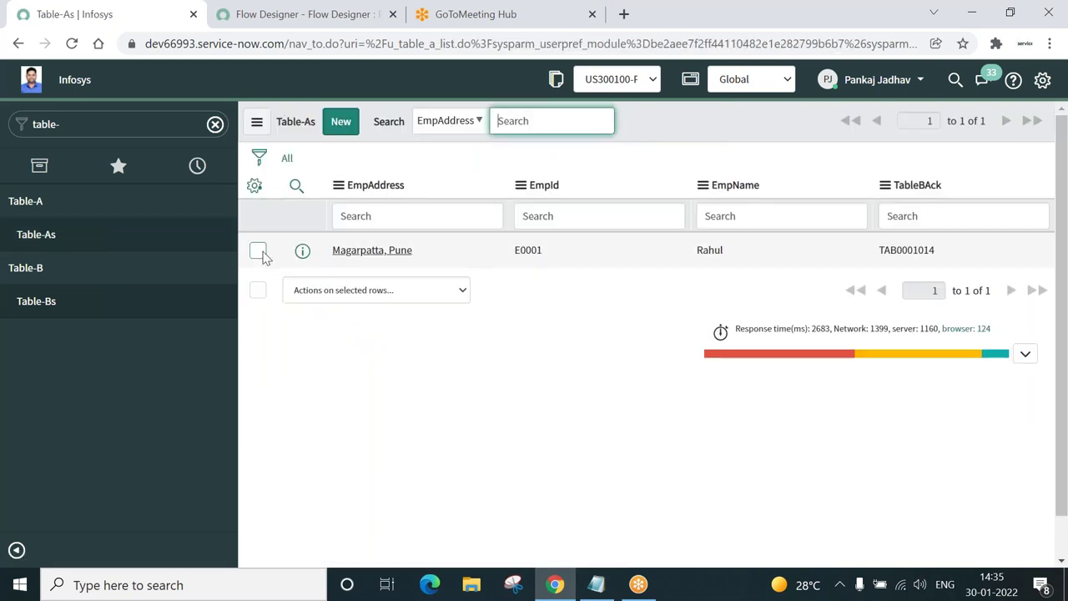
{"action": "left_click", "coordinate": [258, 252]}
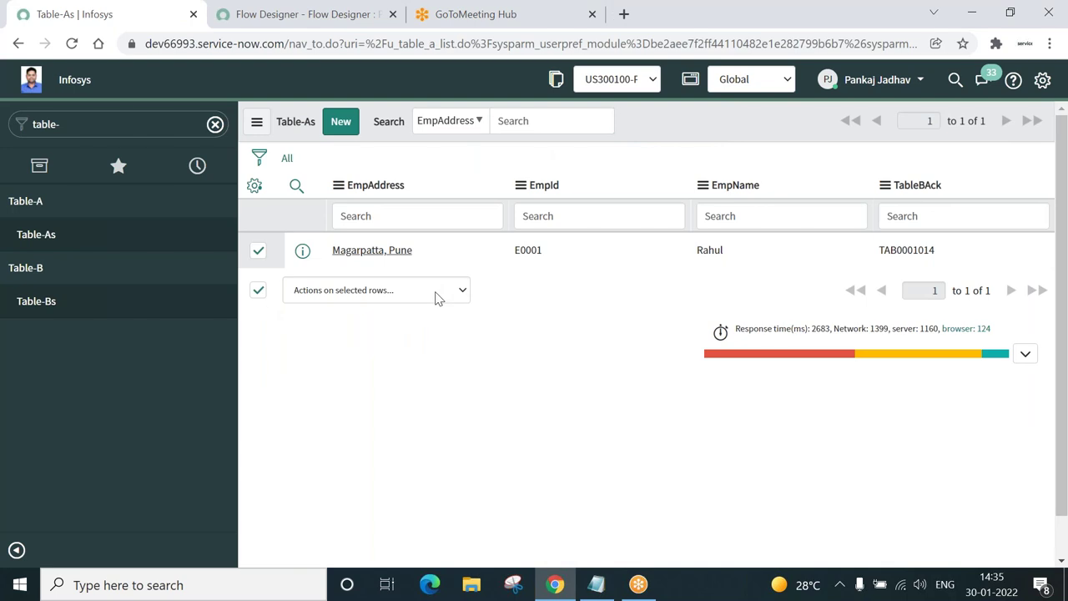
{"action": "left_click", "coordinate": [434, 298]}
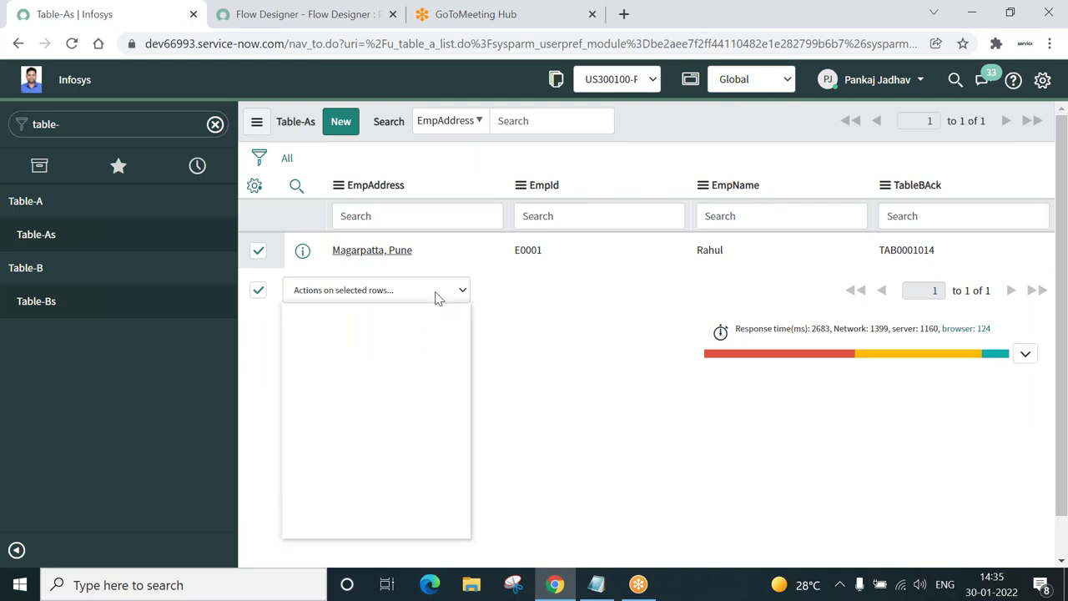
{"action": "left_click", "coordinate": [372, 331]}
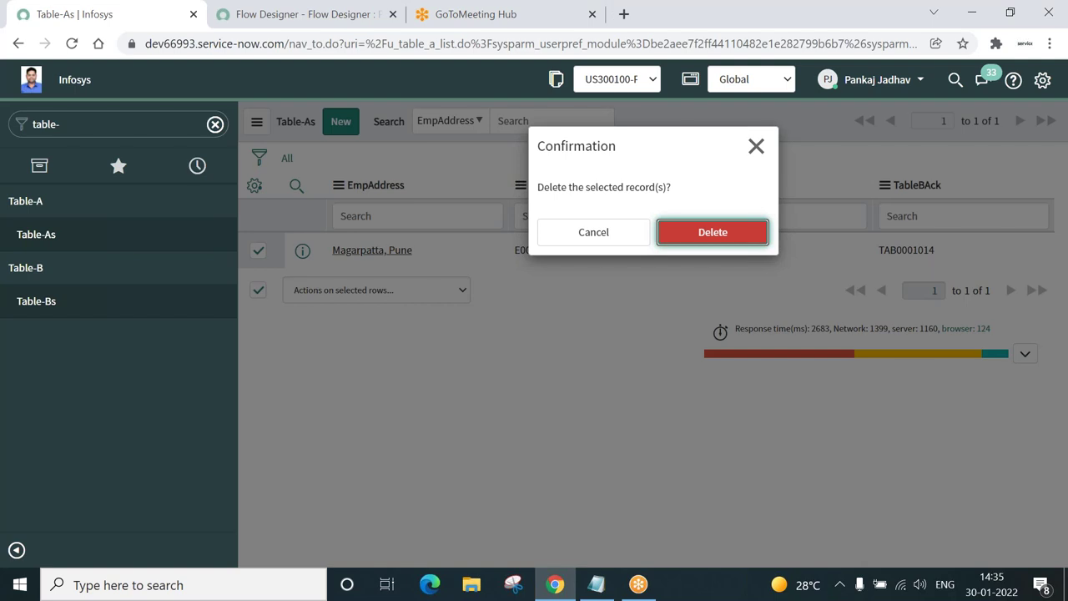
{"action": "key", "text": "Return"}
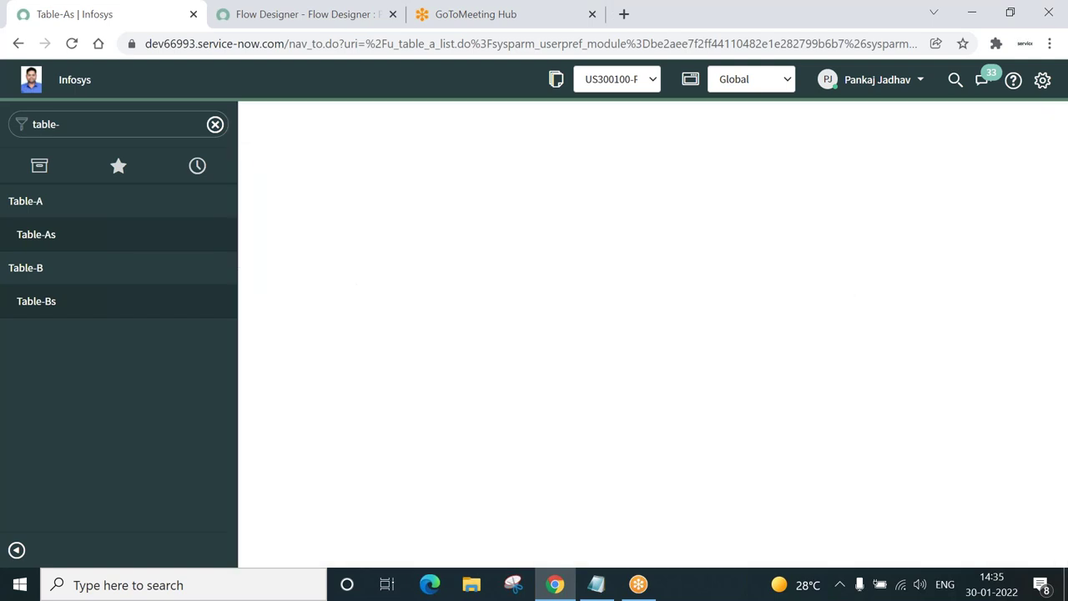
Delete the existing record from the Table-Bs list.
{"action": "left_click", "coordinate": [40, 303]}
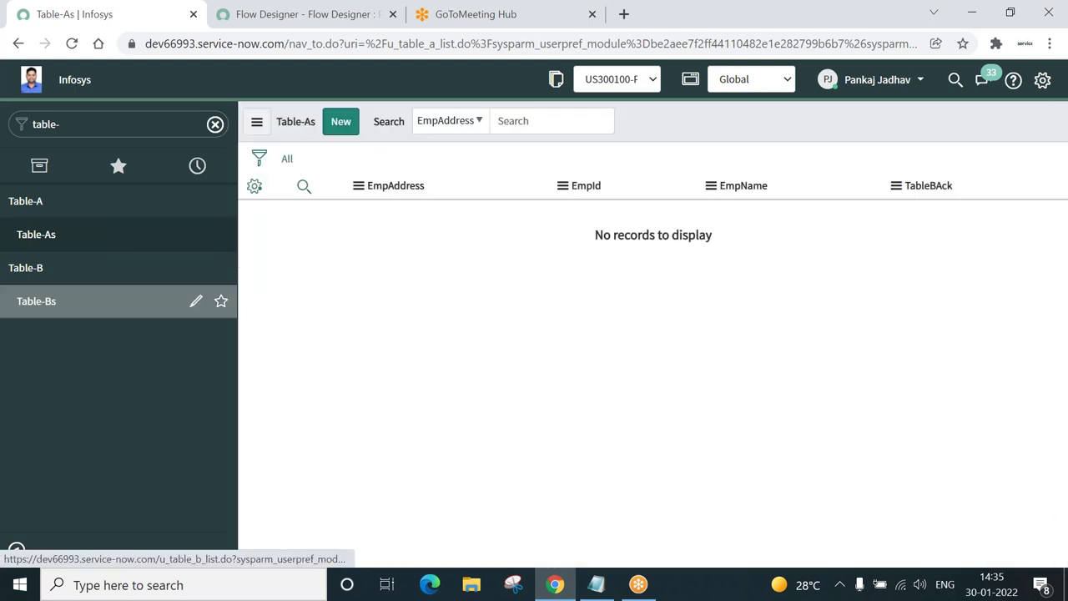
{"action": "left_click", "coordinate": [258, 250]}
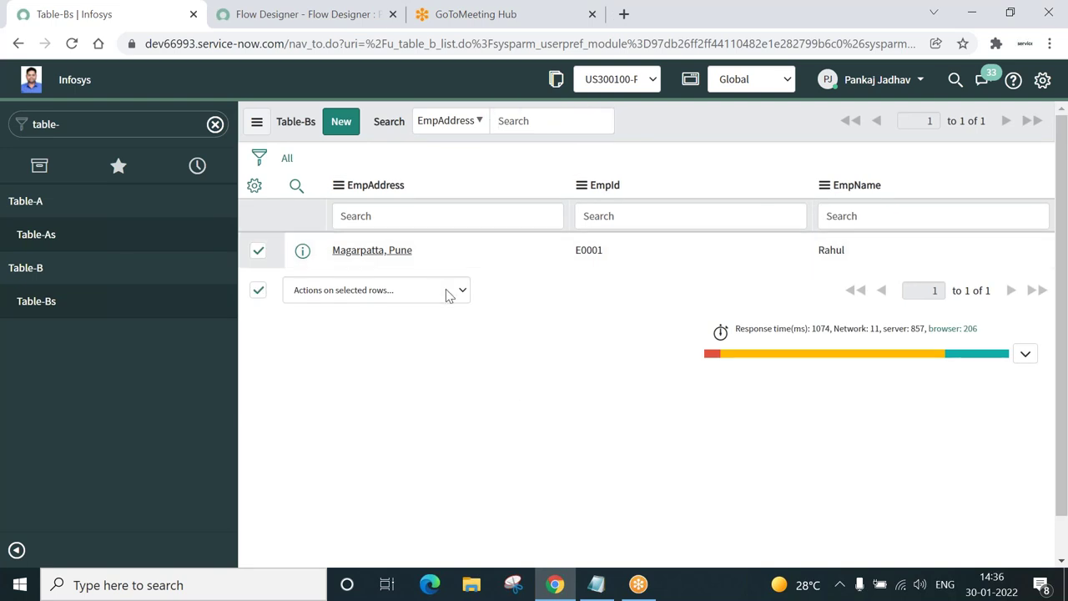
{"action": "left_click", "coordinate": [448, 295]}
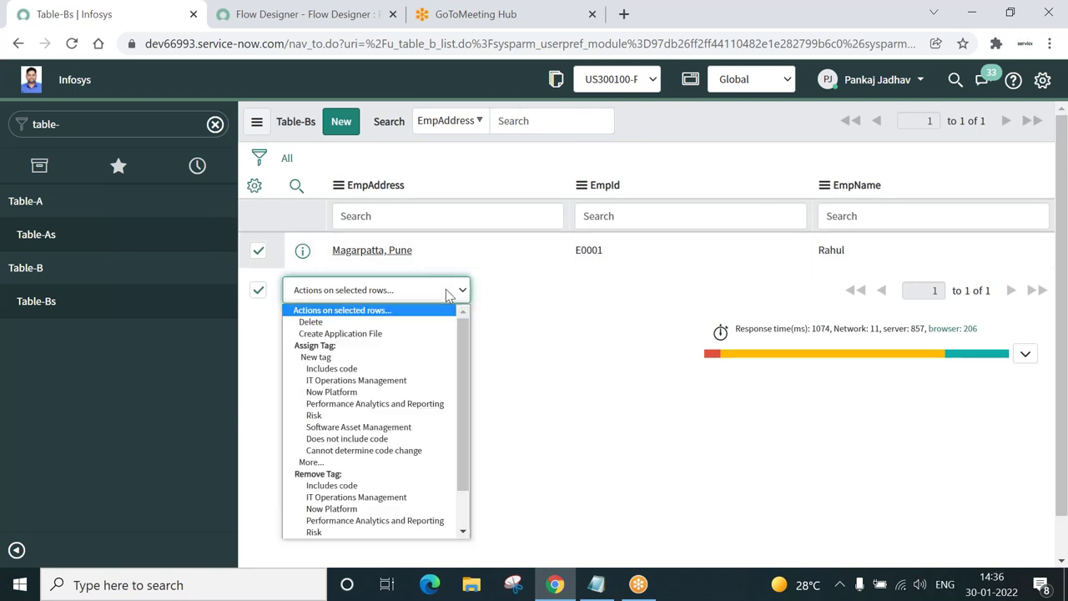
{"action": "left_click", "coordinate": [399, 321]}
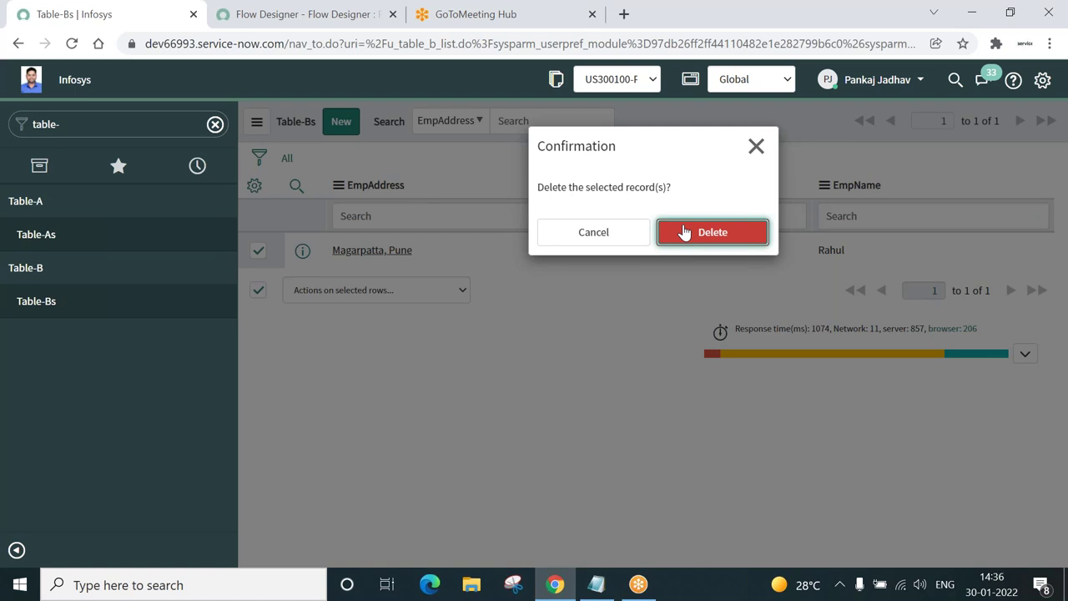
{"action": "left_click", "coordinate": [683, 232]}
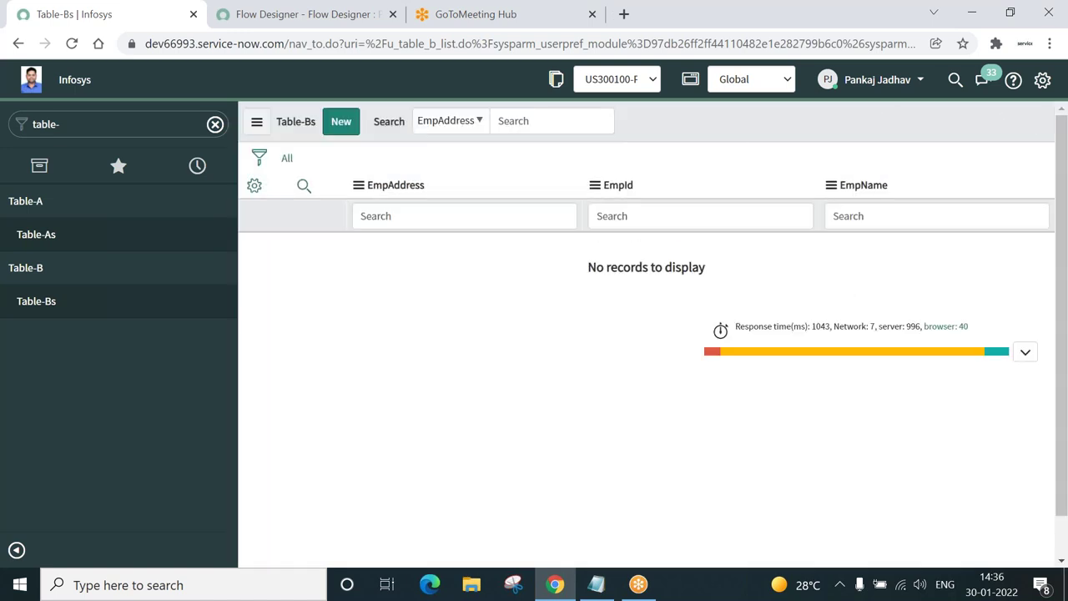
Start a new Table-A record and fill in the employee's ID, name and address.
{"action": "left_click", "coordinate": [36, 236]}
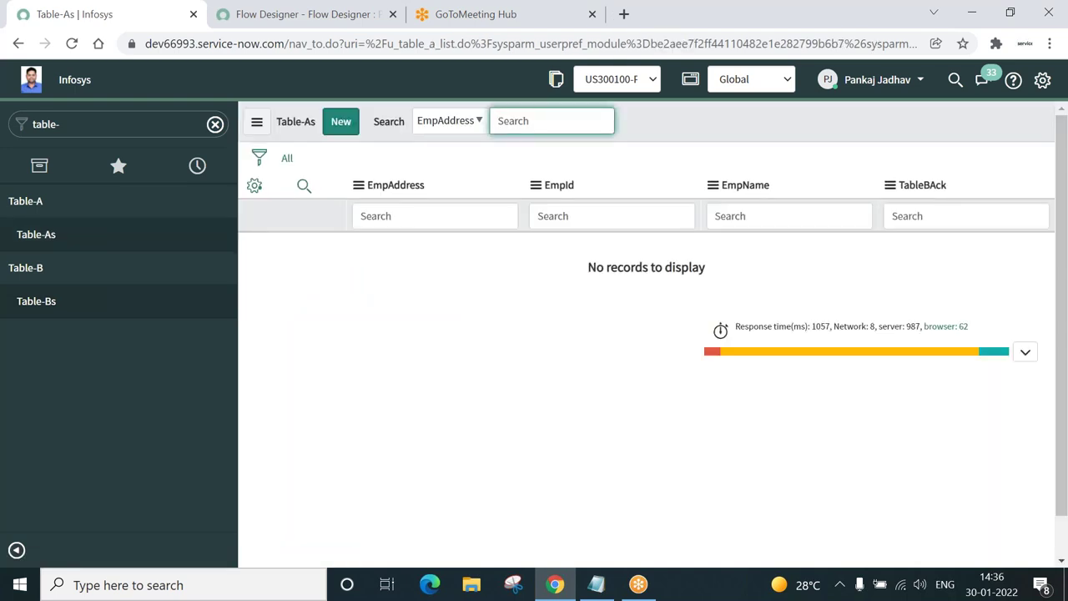
{"action": "left_click", "coordinate": [341, 120]}
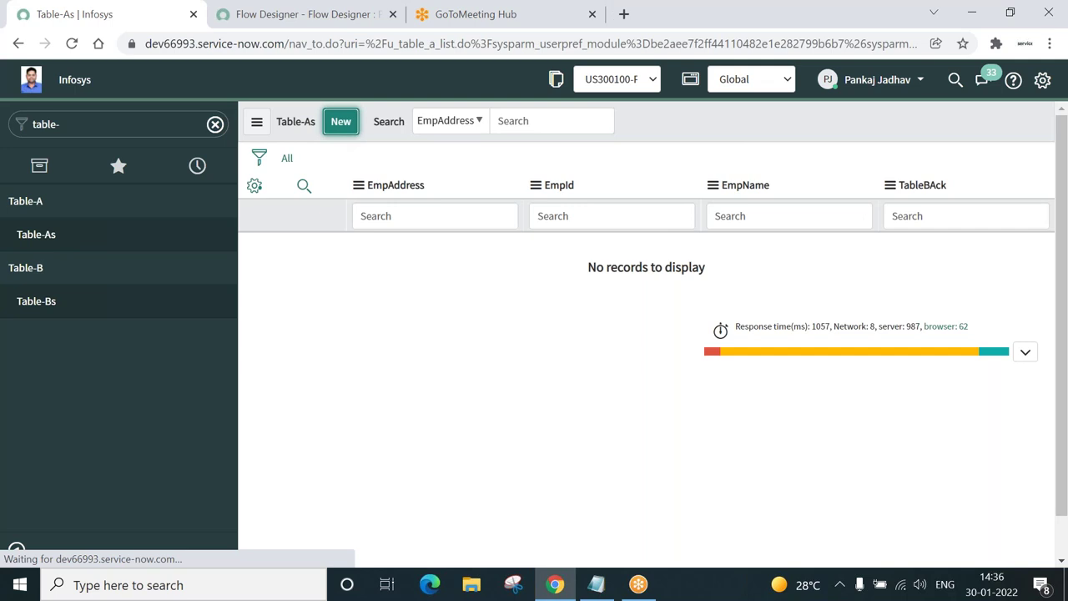
{"action": "type", "text": "E0001"}
{"action": "left_click", "coordinate": [789, 181]}
{"action": "type", "text": "Ra"}
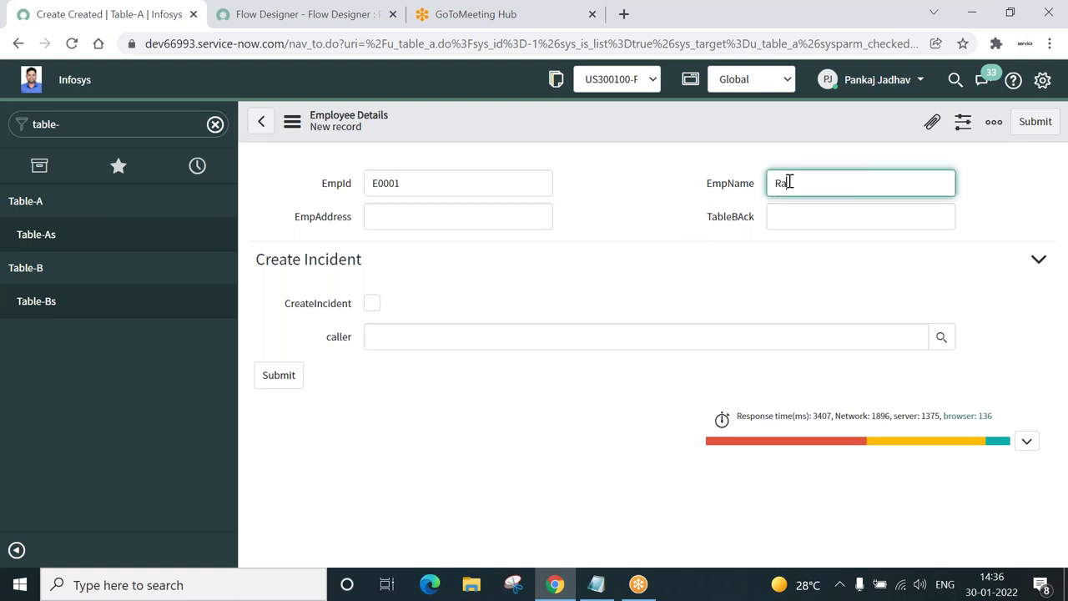
{"action": "type", "text": "hul"}
{"action": "left_click", "coordinate": [491, 212]}
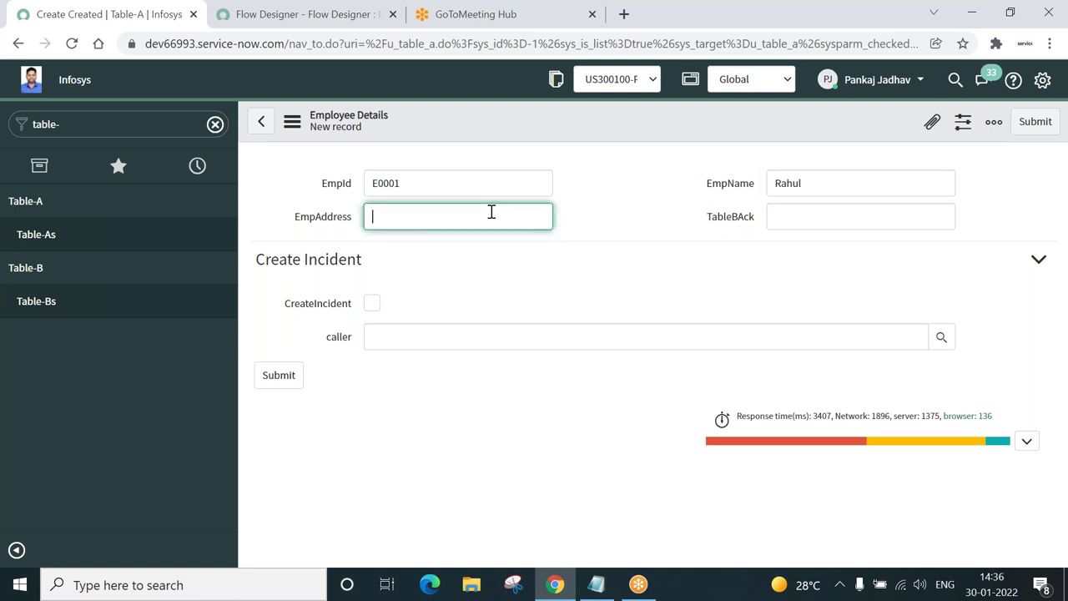
{"action": "type", "text": "magarpatta, pune"}
Enable CreateIncident on the new Table-A record and choose the second listed user as caller, leaving TableBAck empty.
{"action": "left_click", "coordinate": [372, 303]}
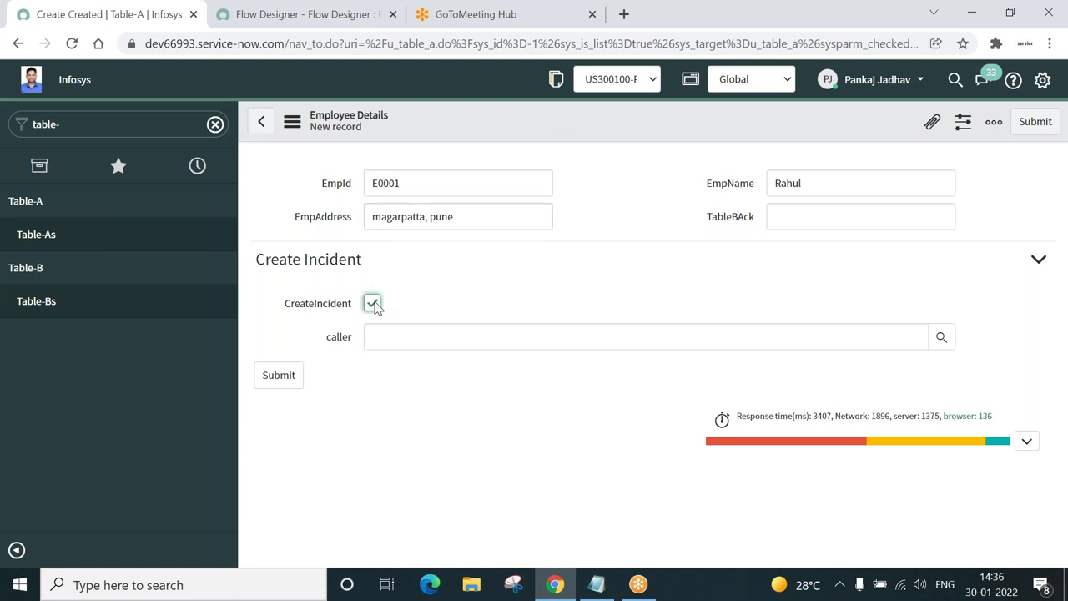
{"action": "left_click", "coordinate": [941, 336]}
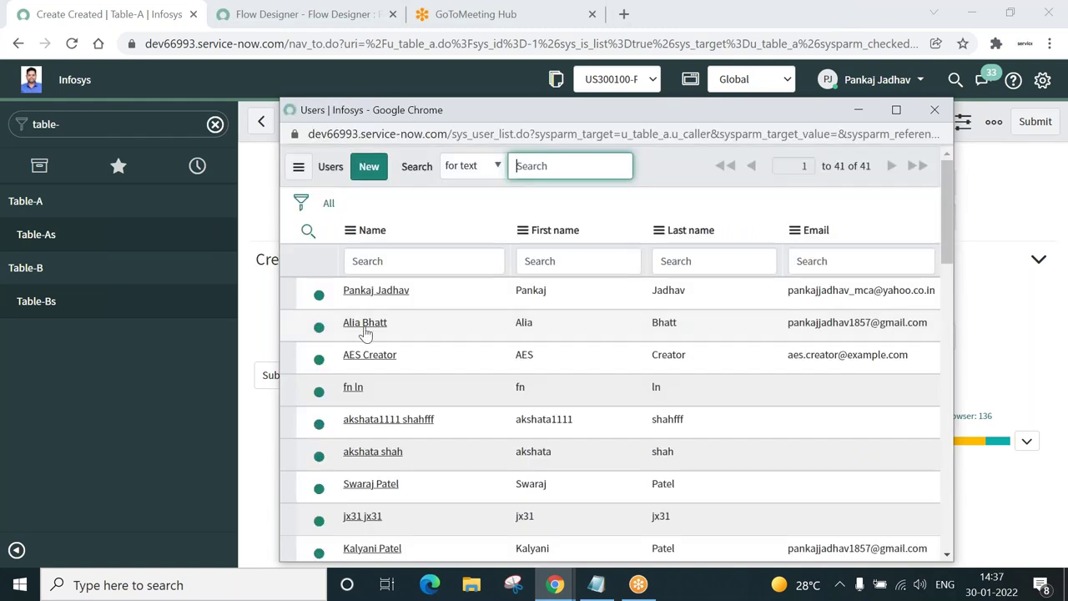
{"action": "left_click", "coordinate": [364, 326]}
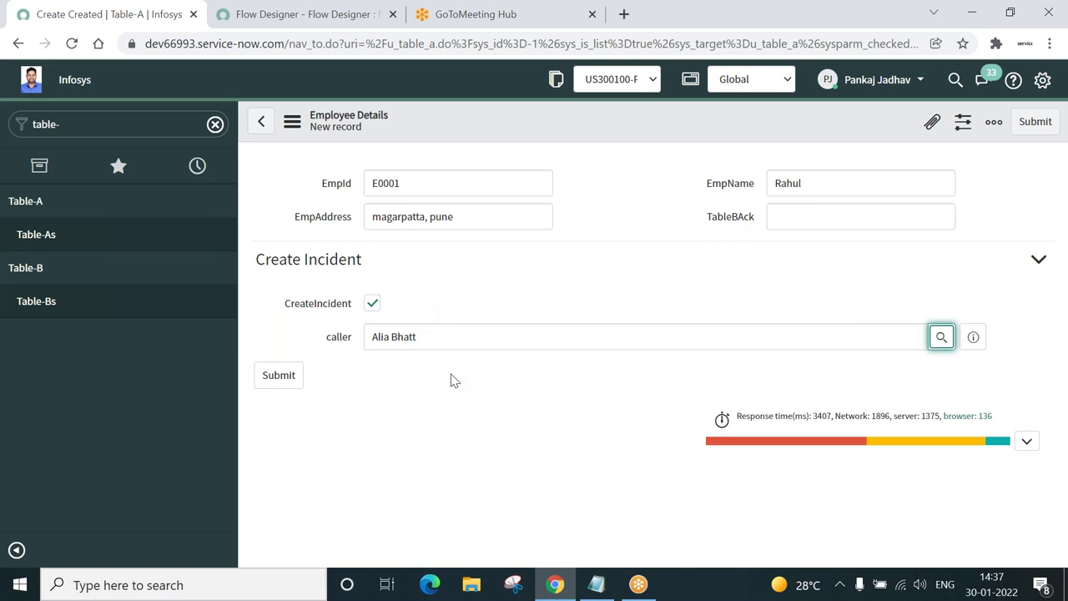
{"action": "left_click", "coordinate": [797, 220]}
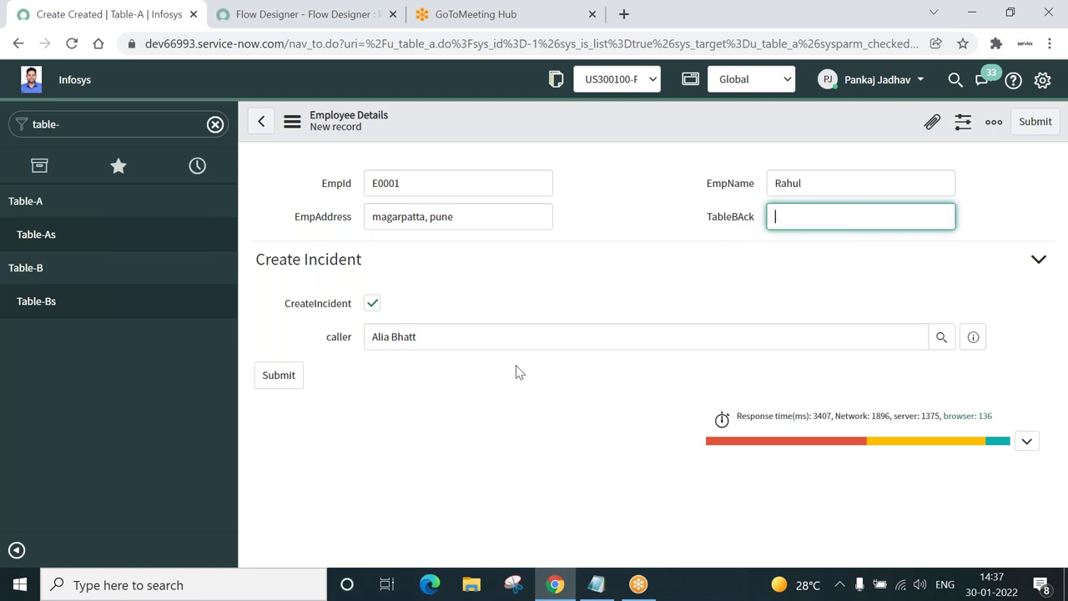
Check the PushTblA_TblB flow, and save the new Table-A record while remaining on its form.
{"action": "right_click", "coordinate": [559, 118]}
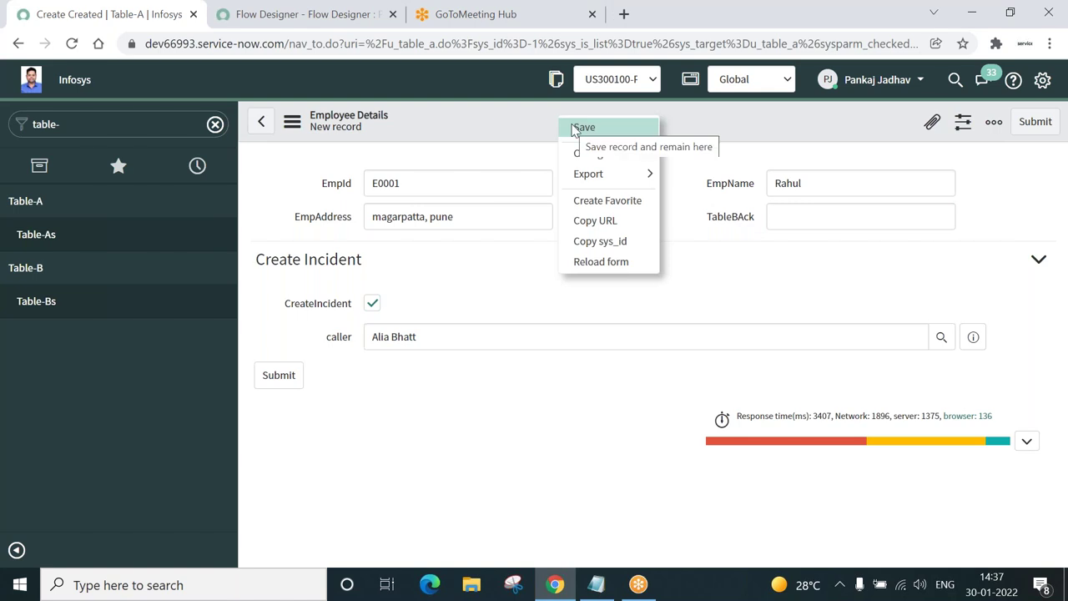
{"action": "left_click", "coordinate": [500, 216]}
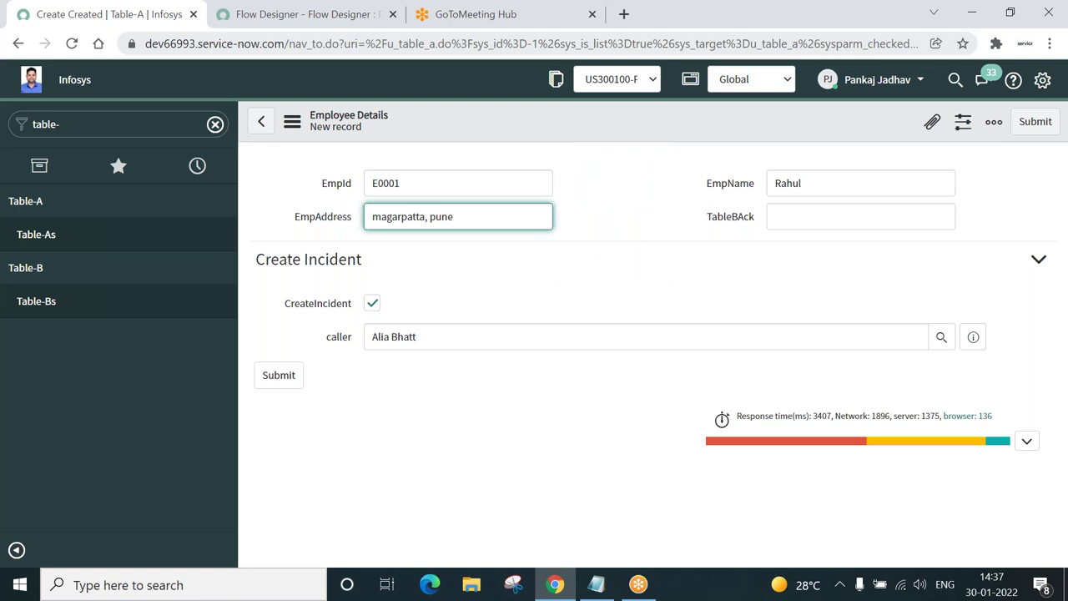
{"action": "left_click", "coordinate": [252, 23]}
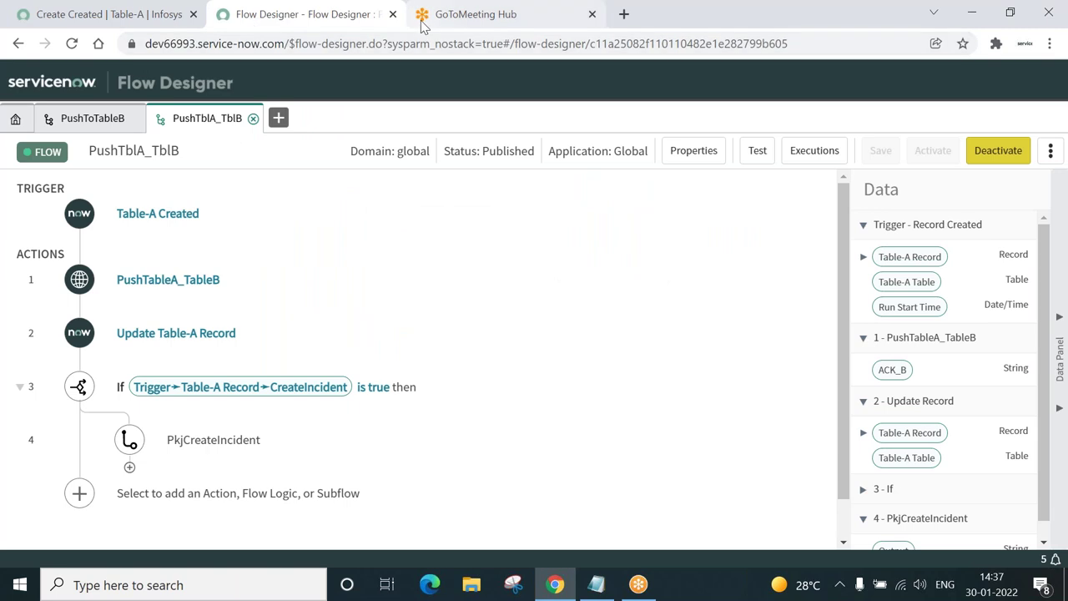
{"action": "left_click", "coordinate": [113, 23]}
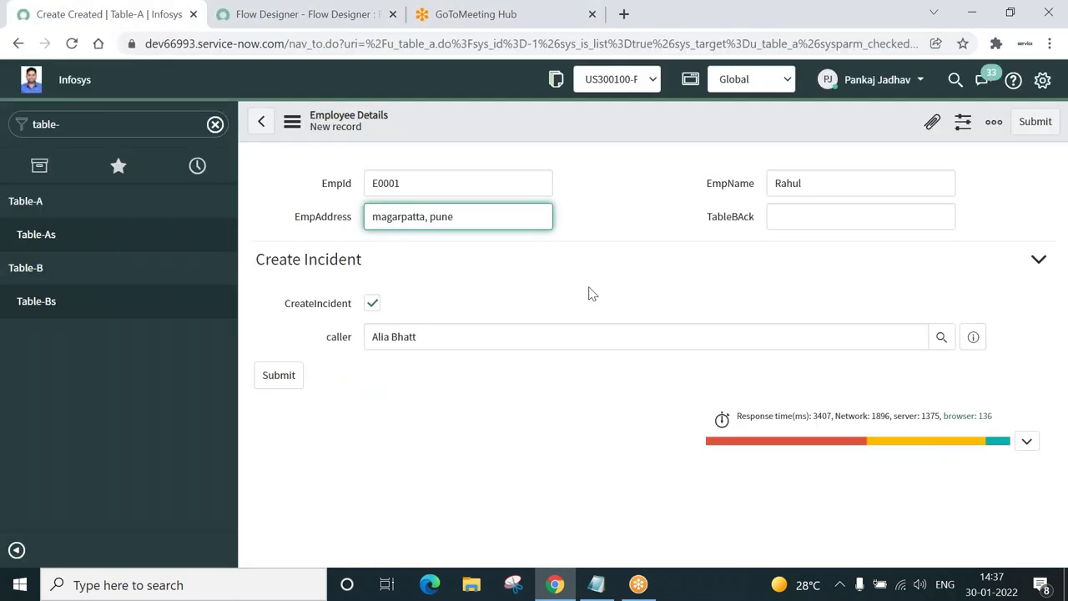
{"action": "right_click", "coordinate": [511, 121]}
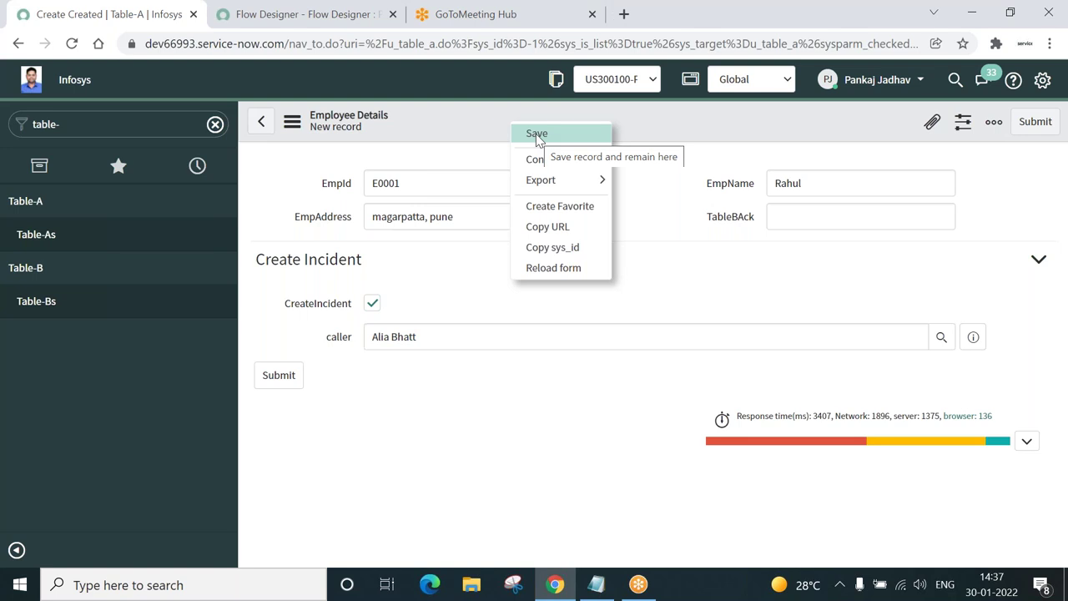
{"action": "left_click", "coordinate": [537, 135]}
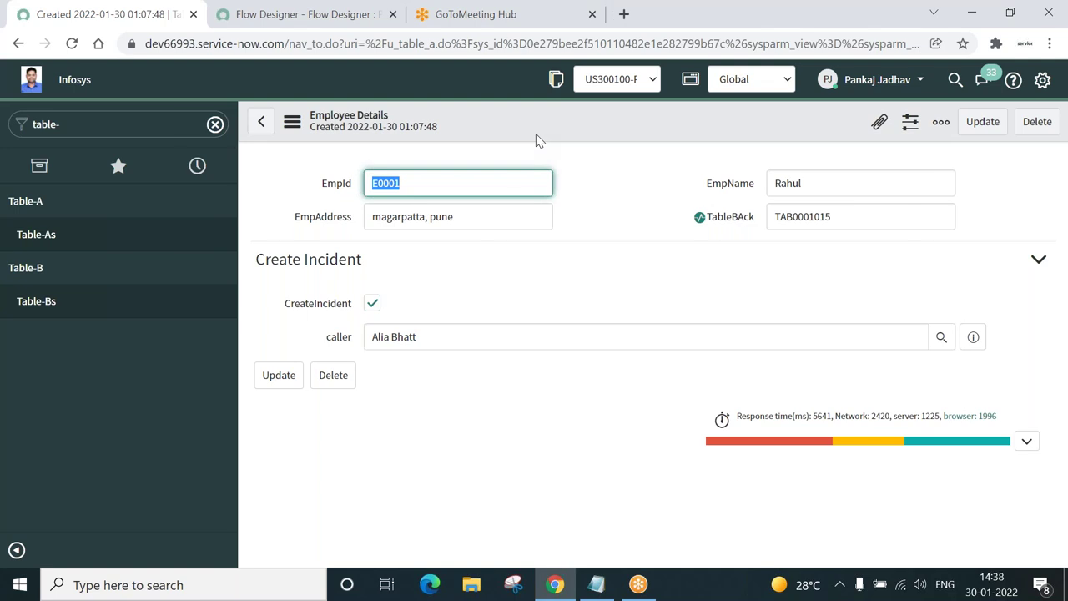
Check the saved record's TableBAck and caller, and show the Incident - Open list in a duplicate of this browser tab.
{"action": "double_click", "coordinate": [866, 217]}
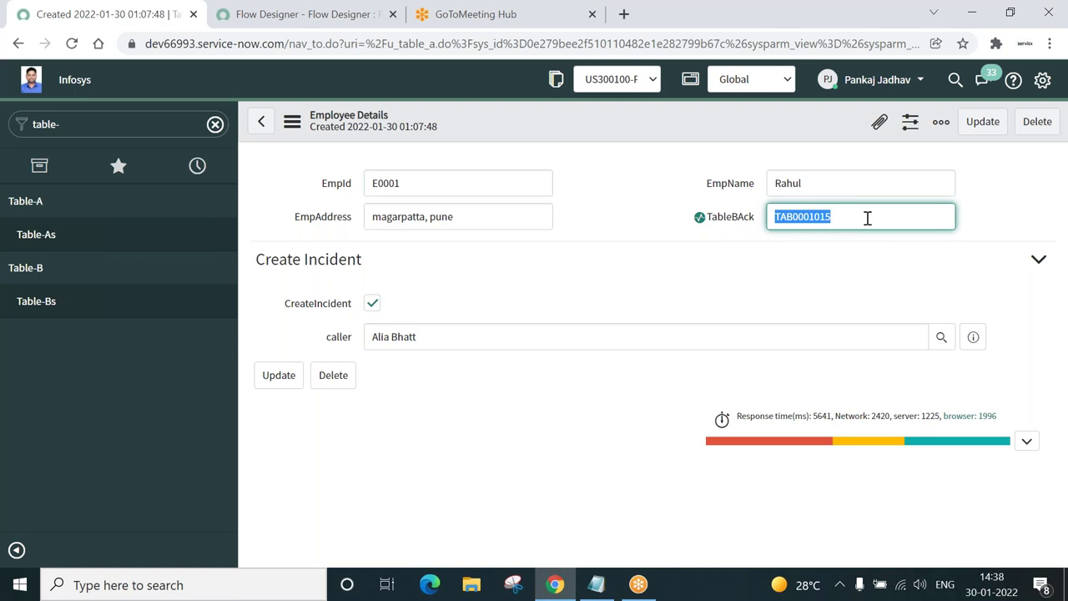
{"action": "double_click", "coordinate": [532, 330]}
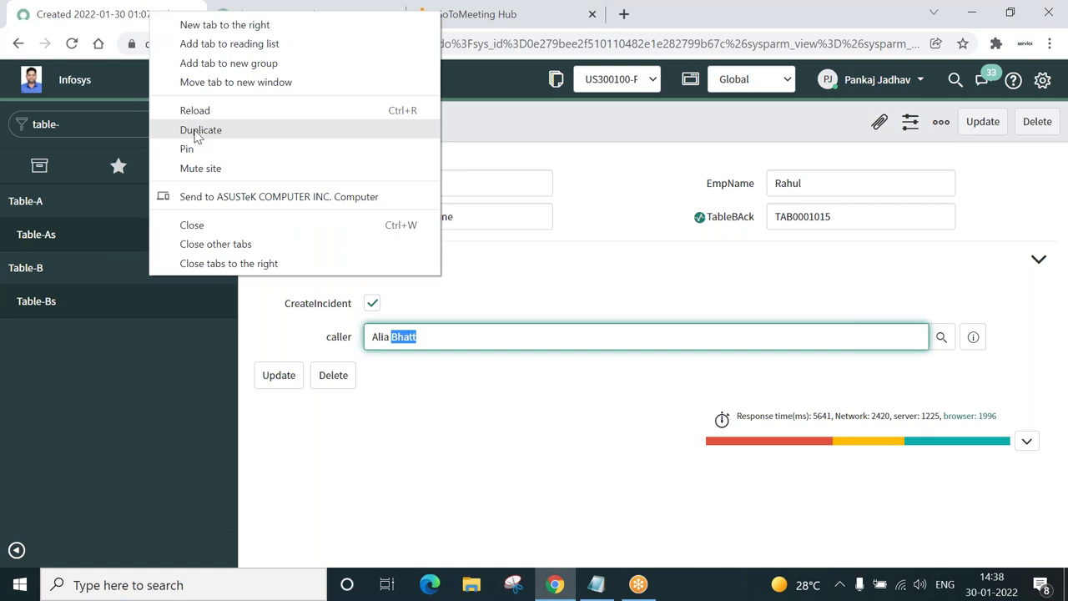
{"action": "left_click", "coordinate": [198, 131]}
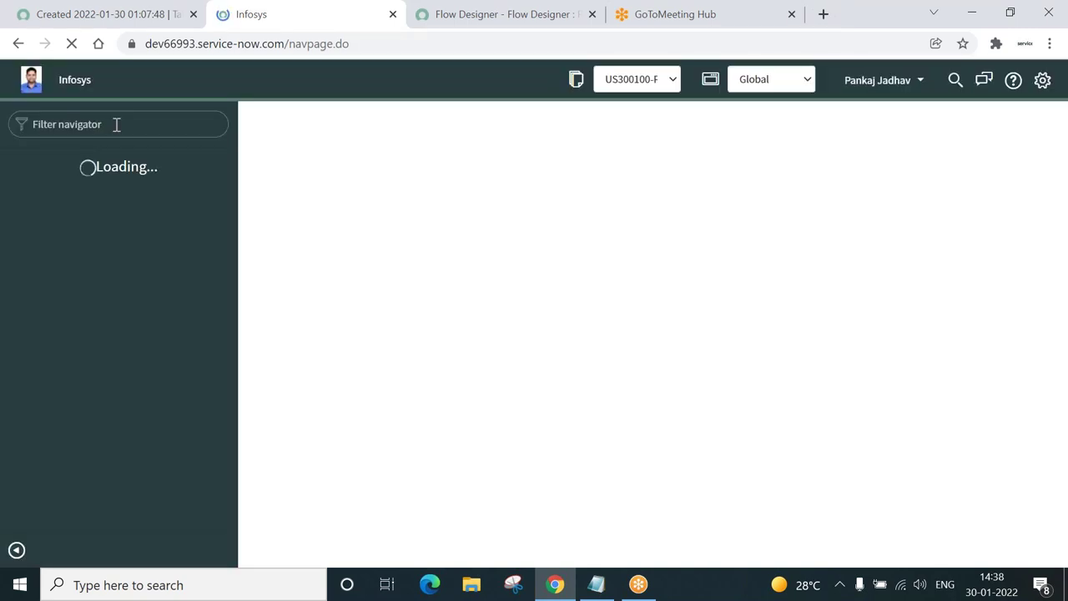
{"action": "left_click", "coordinate": [117, 123]}
{"action": "type", "text": "inc"}
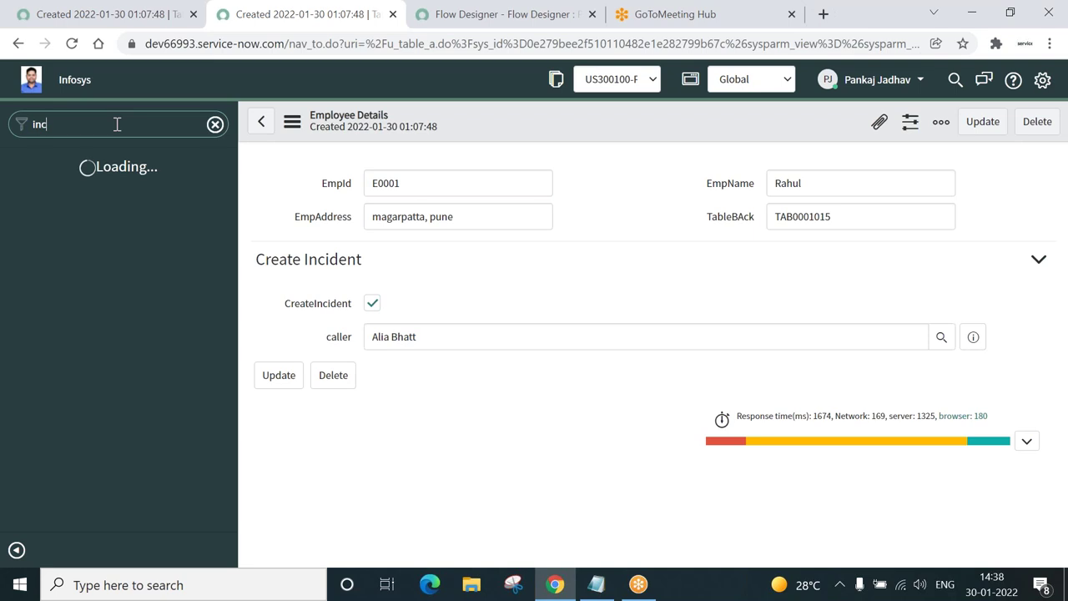
{"action": "type", "text": "ident"}
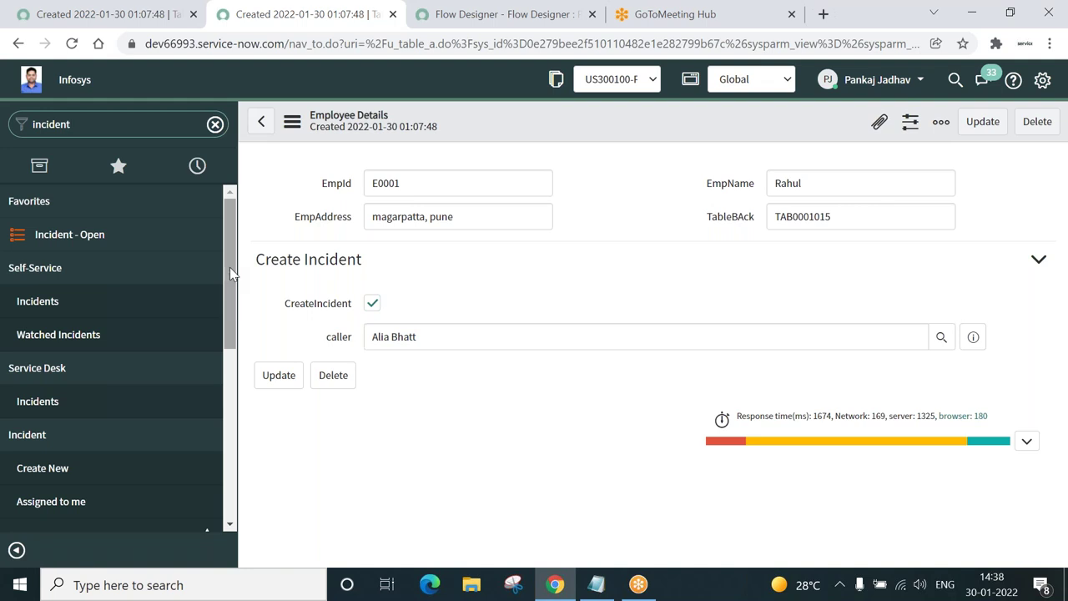
{"action": "left_click", "coordinate": [79, 236]}
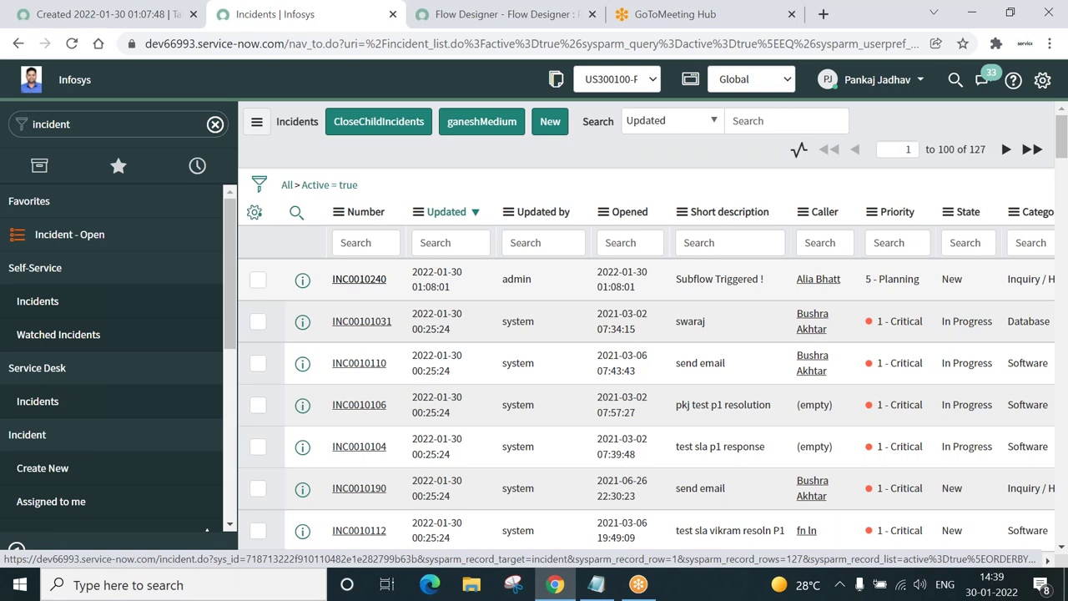
Examine the caller and short description of the most recently updated incident.
{"action": "left_click", "coordinate": [359, 278]}
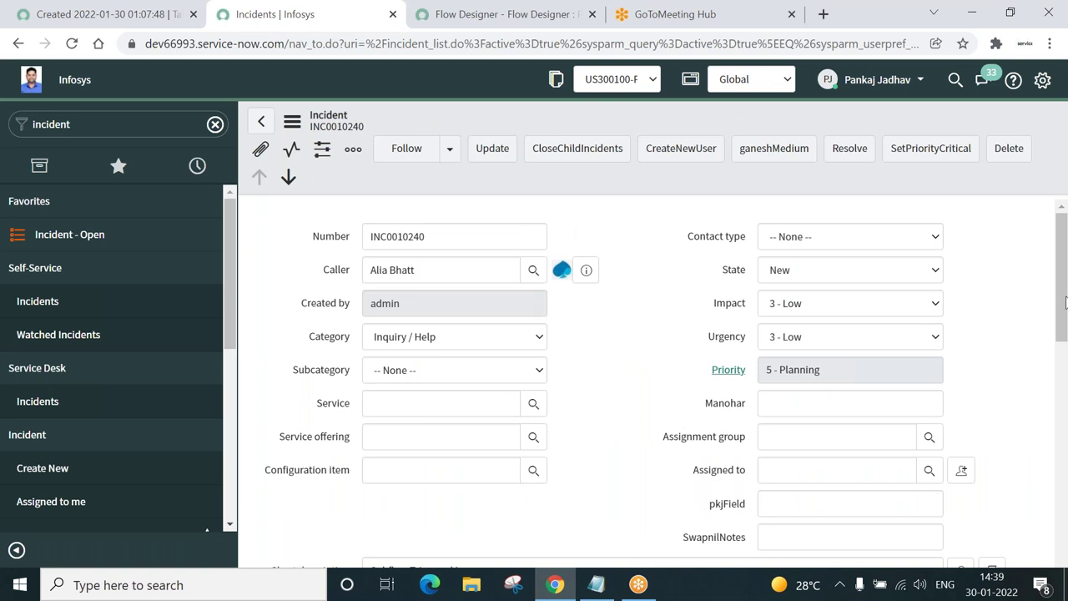
{"action": "scroll", "coordinate": [529, 305], "scroll_direction": "down", "scroll_amount": 3}
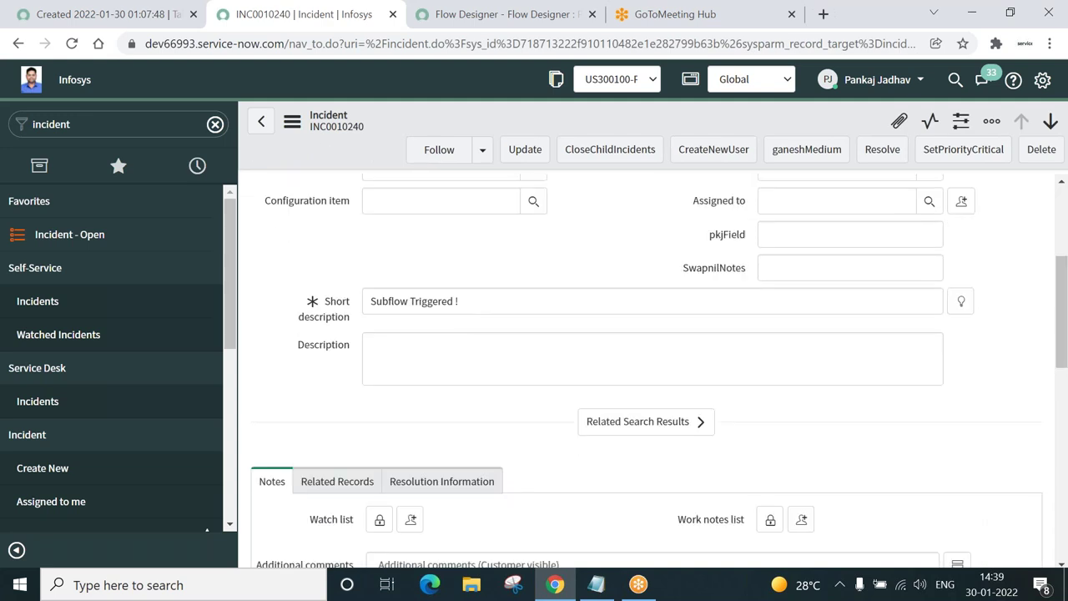
{"action": "triple_click", "coordinate": [534, 307]}
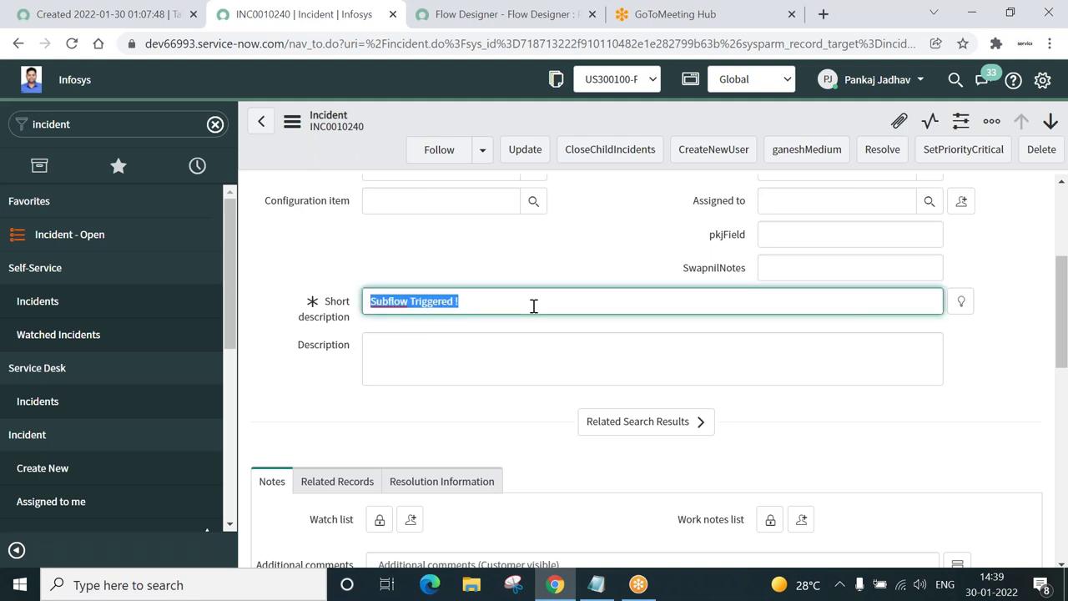
{"action": "left_click", "coordinate": [622, 300]}
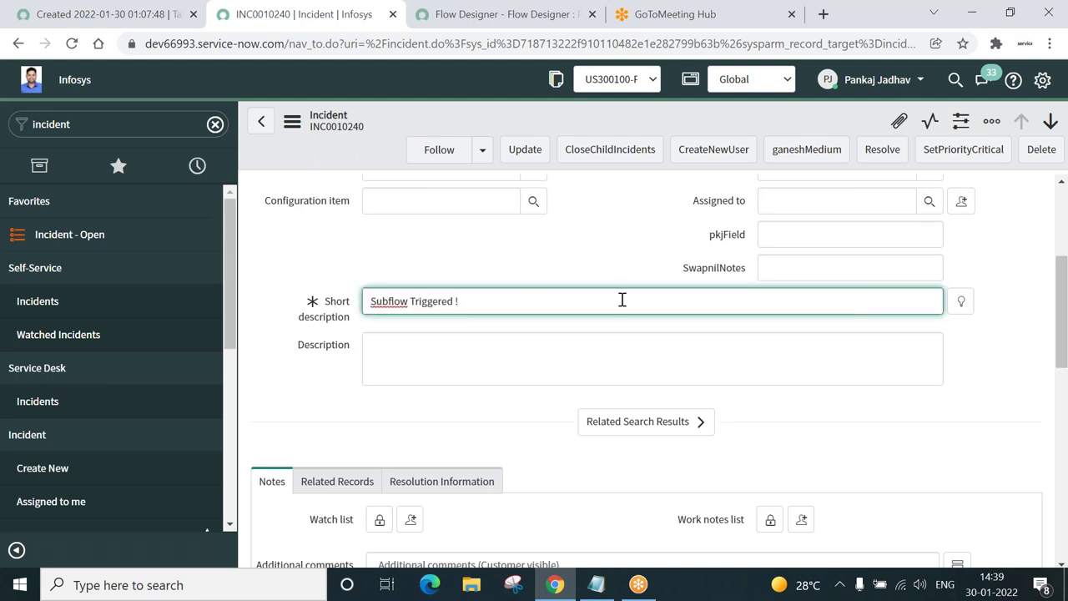
{"action": "triple_click", "coordinate": [480, 301]}
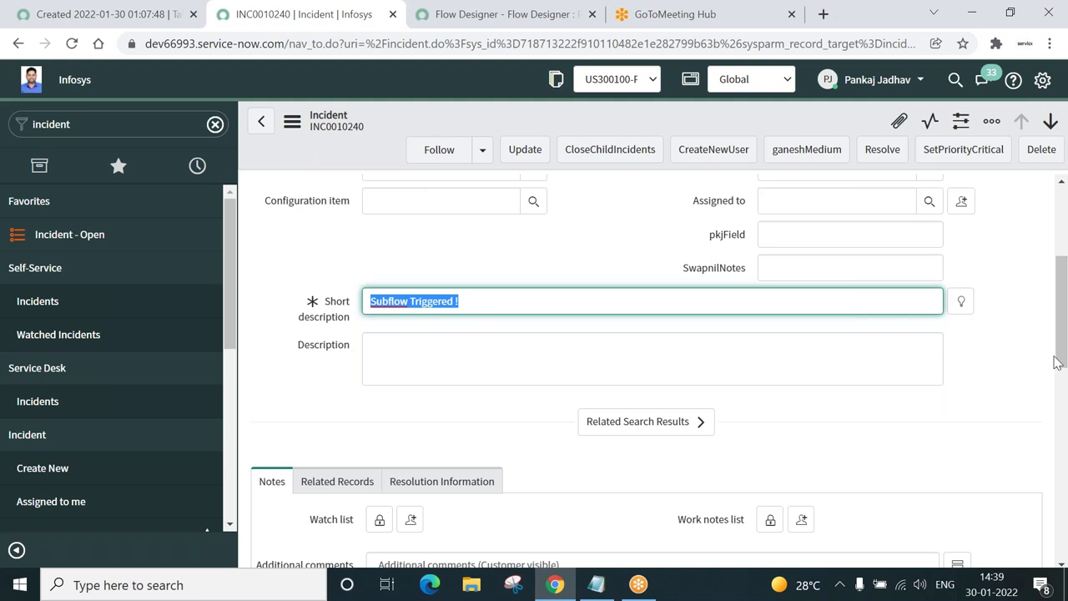
{"action": "left_click_drag", "start_coordinate": [1062, 358], "coordinate": [1065, 258]}
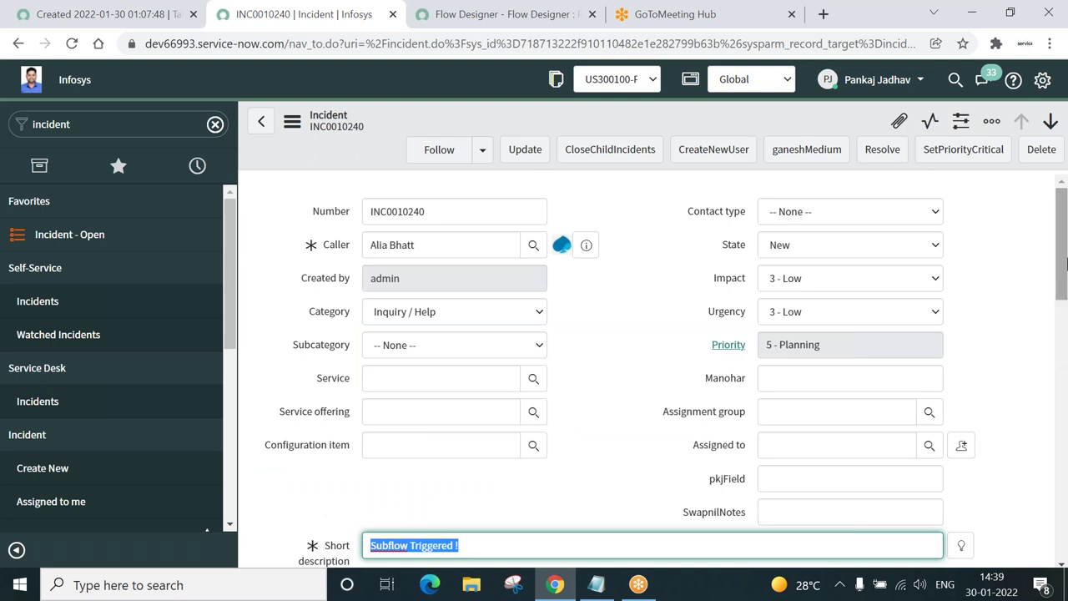
Remove the trigger's TableBAck value from the ShrtDesc input of the PkjCreateIncident step in the PushTblA_TblB flow.
{"action": "left_click", "coordinate": [425, 23]}
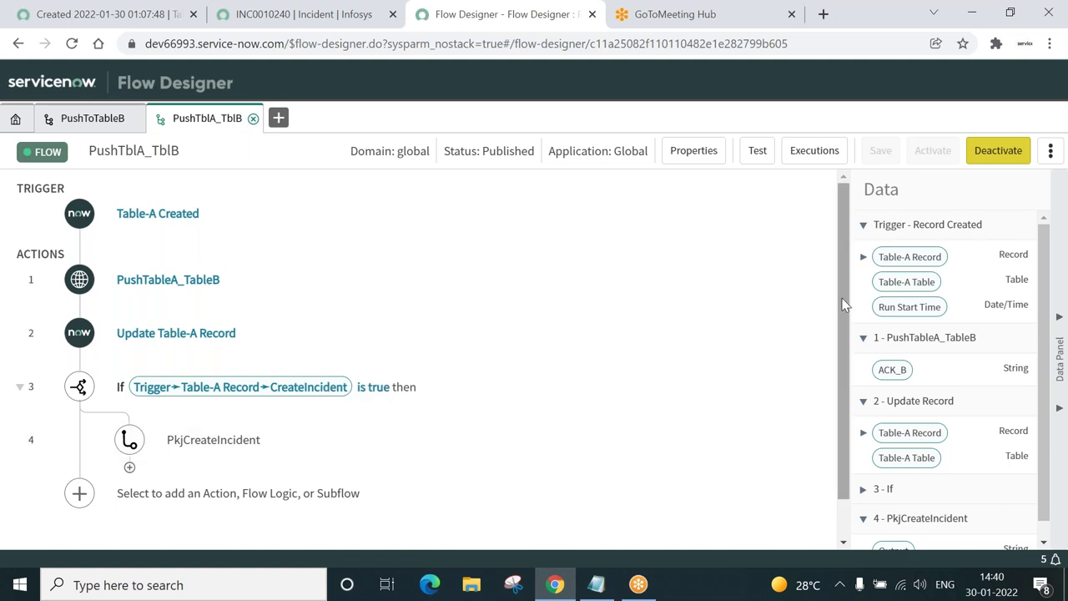
{"action": "left_click_drag", "start_coordinate": [842, 305], "coordinate": [845, 364]}
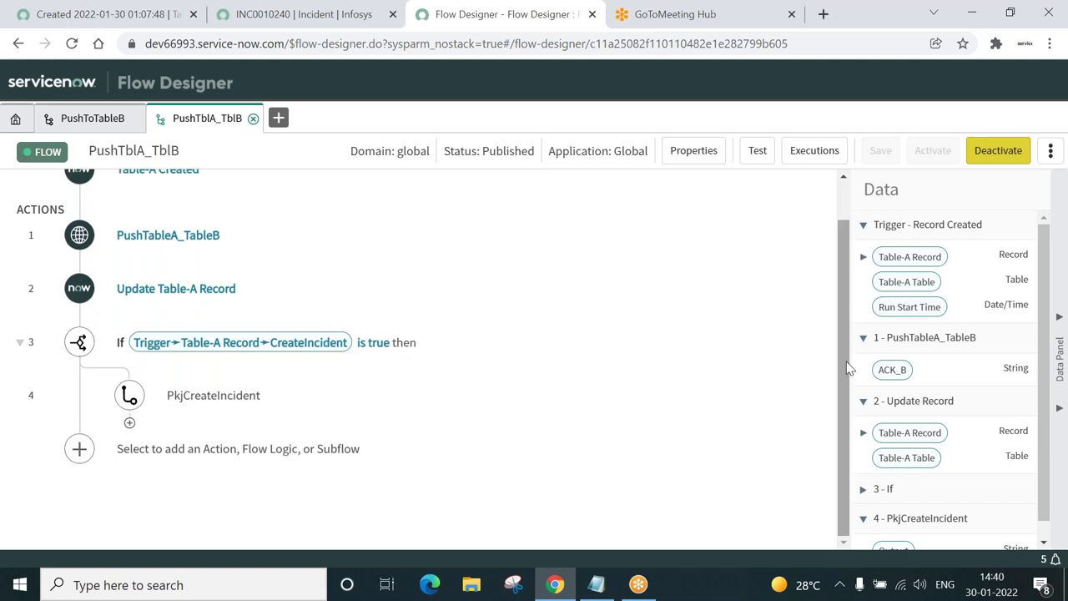
{"action": "left_click", "coordinate": [210, 396]}
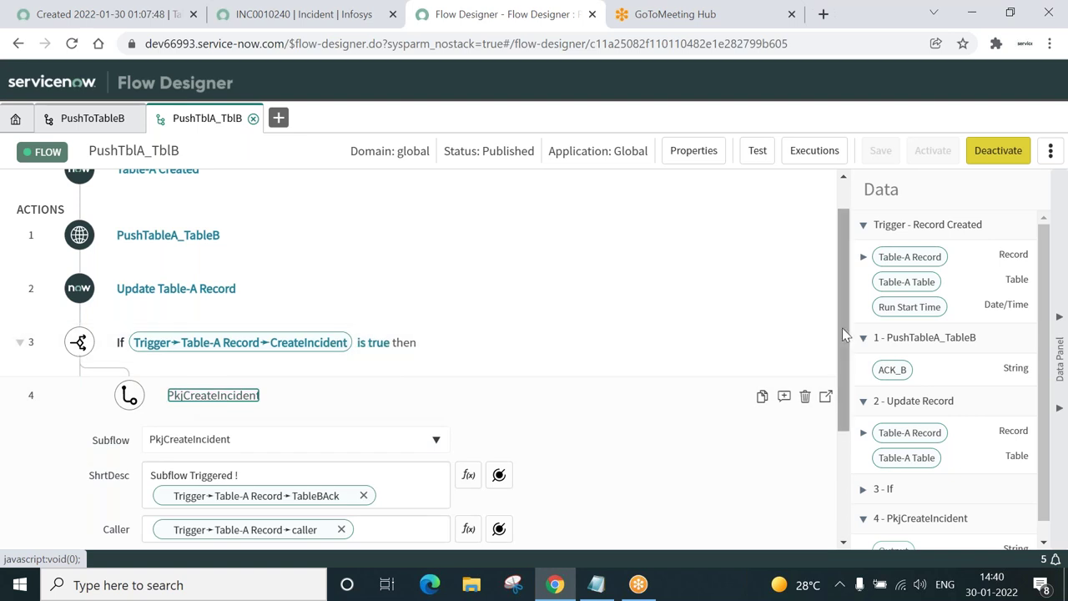
{"action": "left_click_drag", "start_coordinate": [842, 333], "coordinate": [843, 443]}
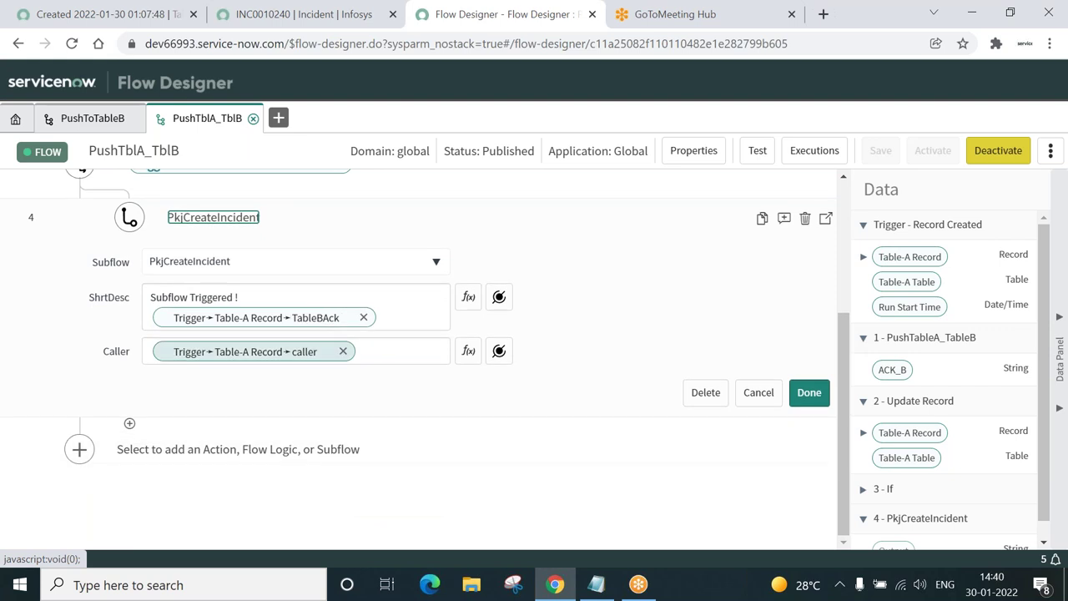
{"action": "left_click", "coordinate": [364, 317]}
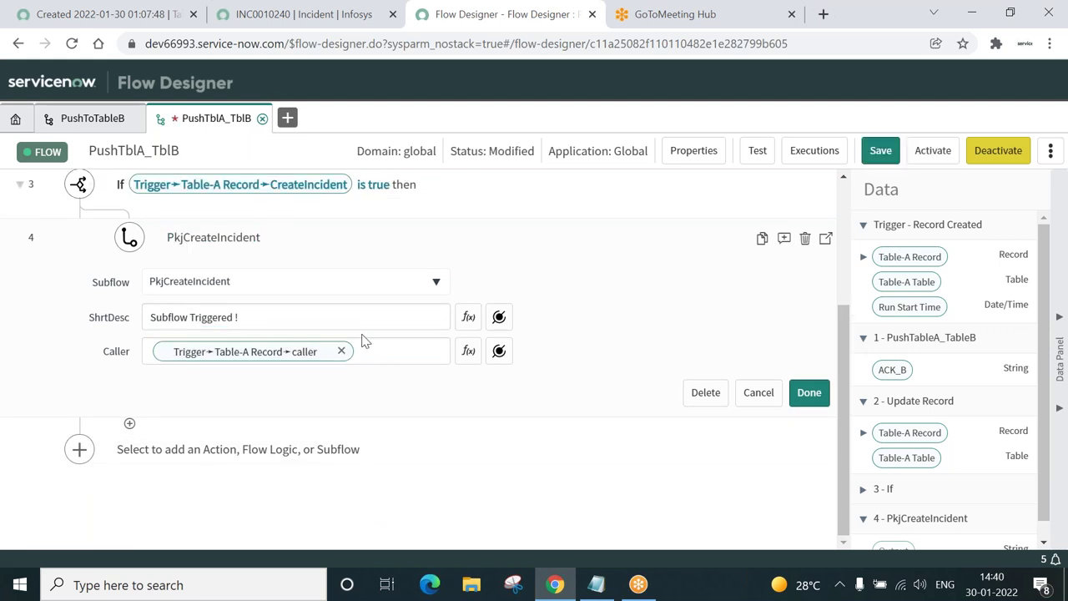
Append the ACK_B output of step 1, PushTableA_TableB, to ShrtDesc after "Subflow Triggered !" and save the flow.
{"action": "left_click", "coordinate": [329, 315]}
{"action": "left_click", "coordinate": [498, 318]}
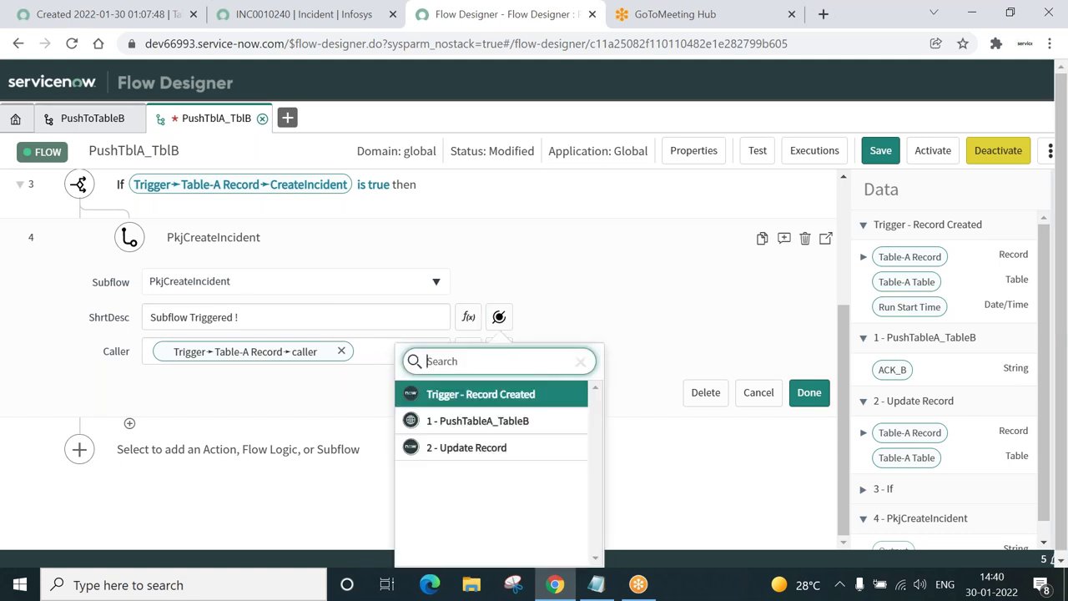
{"action": "left_click", "coordinate": [505, 427]}
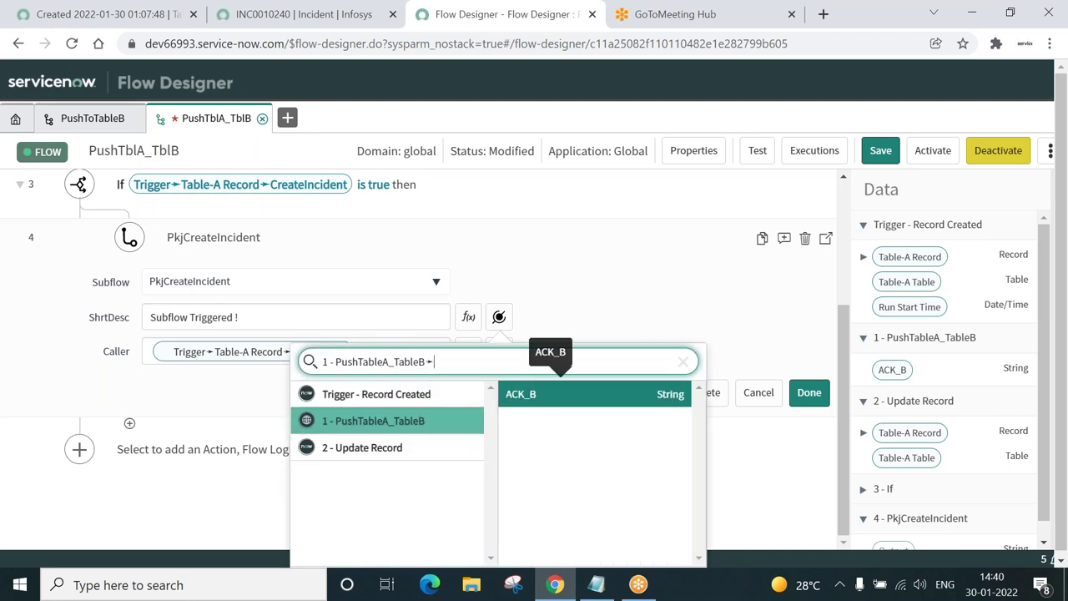
{"action": "left_click", "coordinate": [560, 394]}
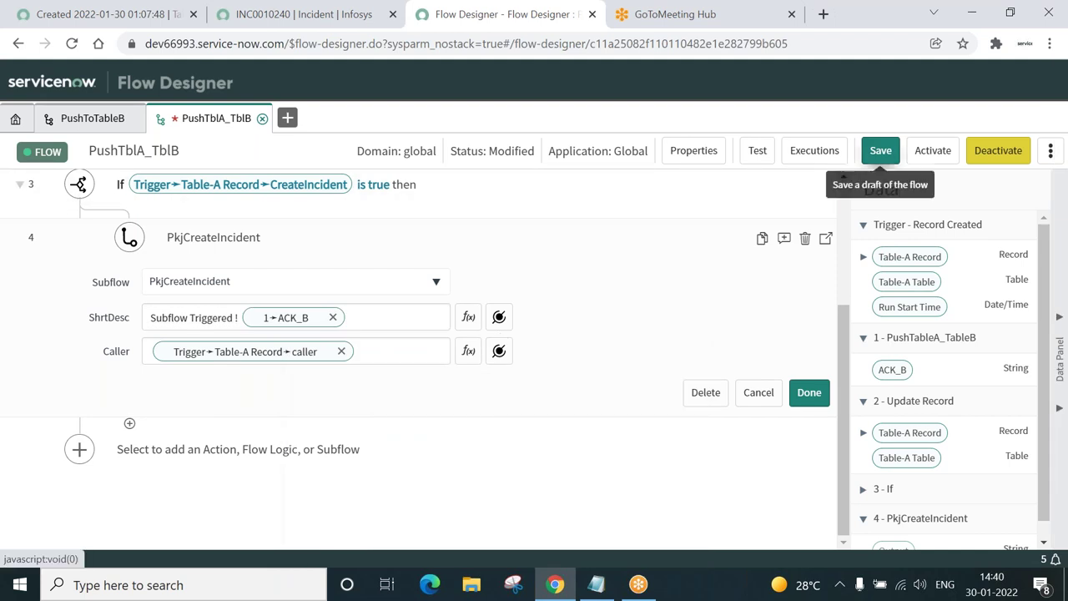
{"action": "left_click", "coordinate": [880, 150]}
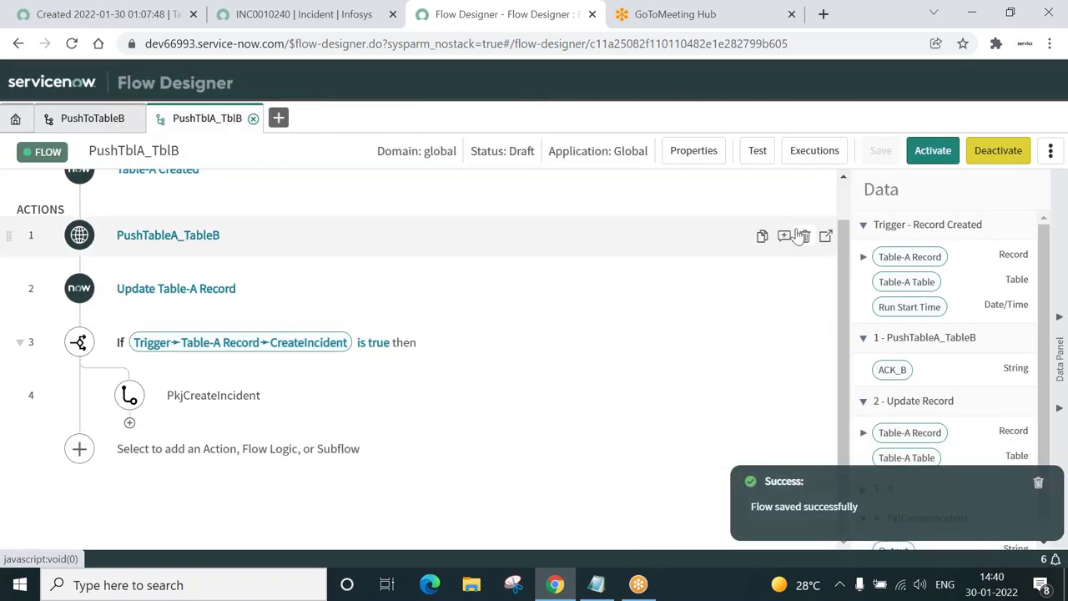
Activate the PushTblA_TblB flow and show the list of Table-A records.
{"action": "left_click", "coordinate": [932, 152]}
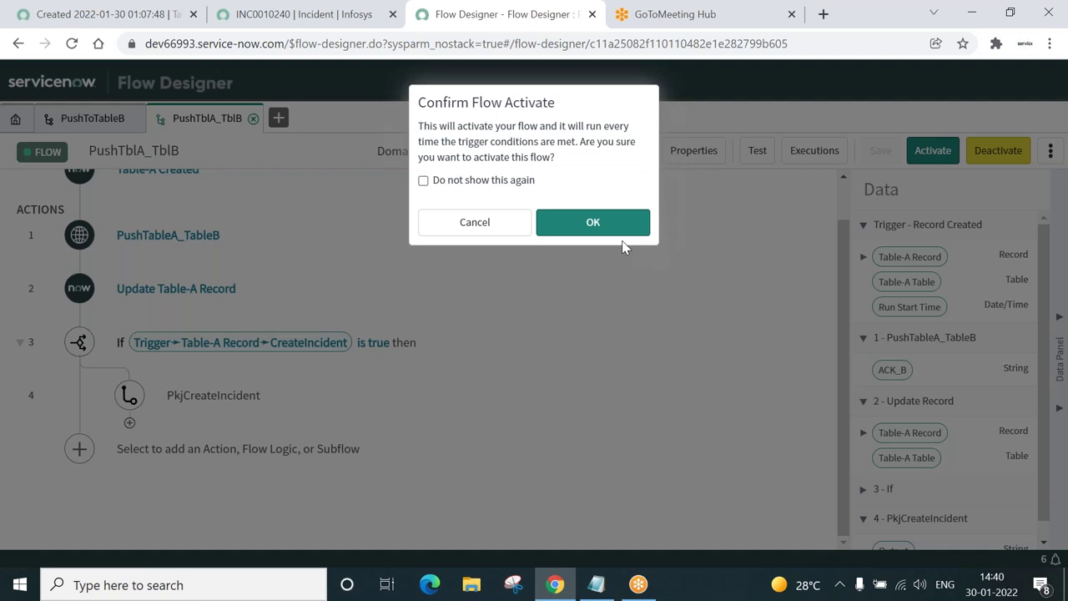
{"action": "left_click", "coordinate": [594, 225]}
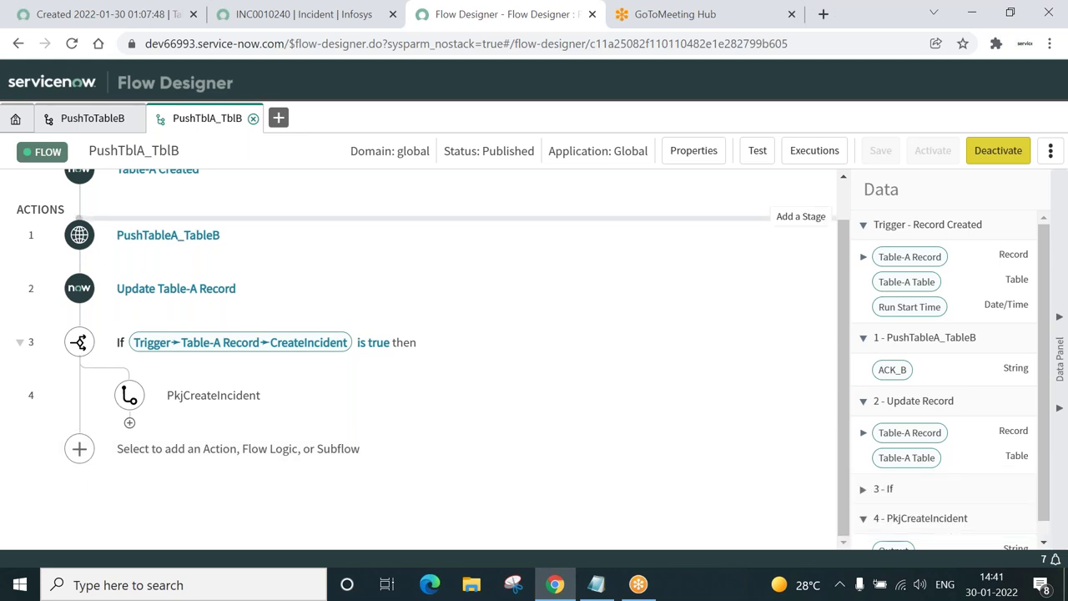
{"action": "left_click", "coordinate": [138, 21]}
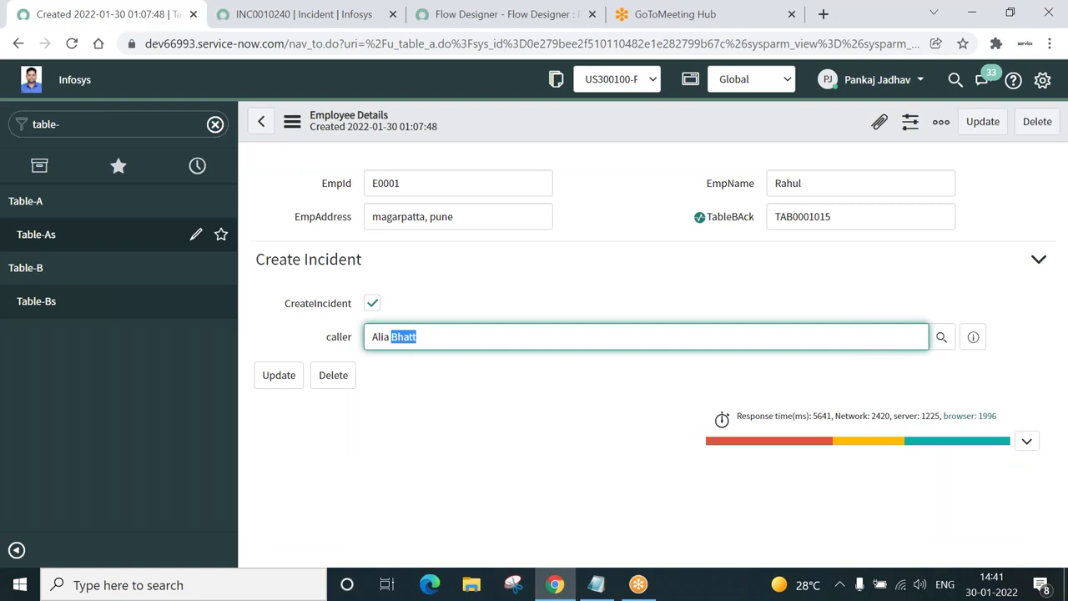
{"action": "left_click", "coordinate": [37, 237]}
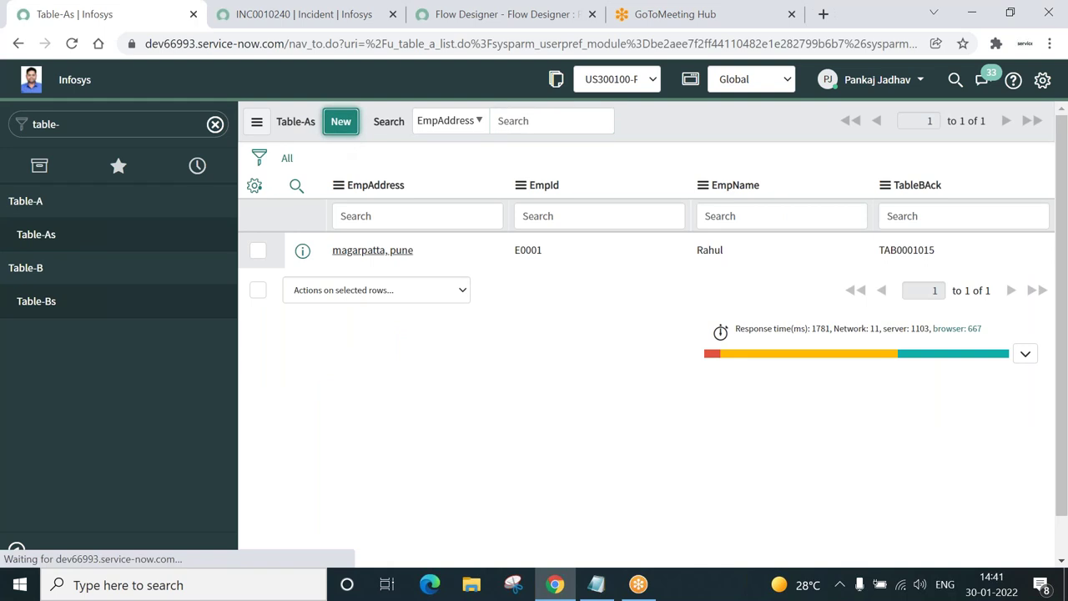
Start a new Table-A record with the employee's ID, the employee's name and EmpAddress addr1.
{"action": "type", "text": "E0002"}
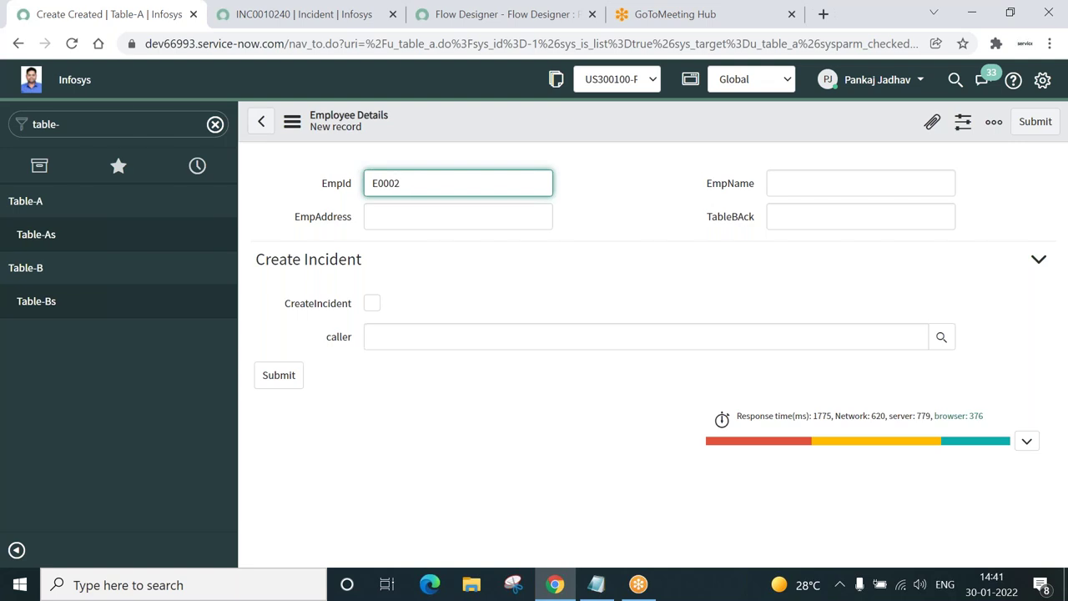
{"action": "left_click", "coordinate": [876, 179]}
{"action": "type", "text": "Krunal"}
{"action": "left_click", "coordinate": [457, 216]}
{"action": "type", "text": "addr1"}
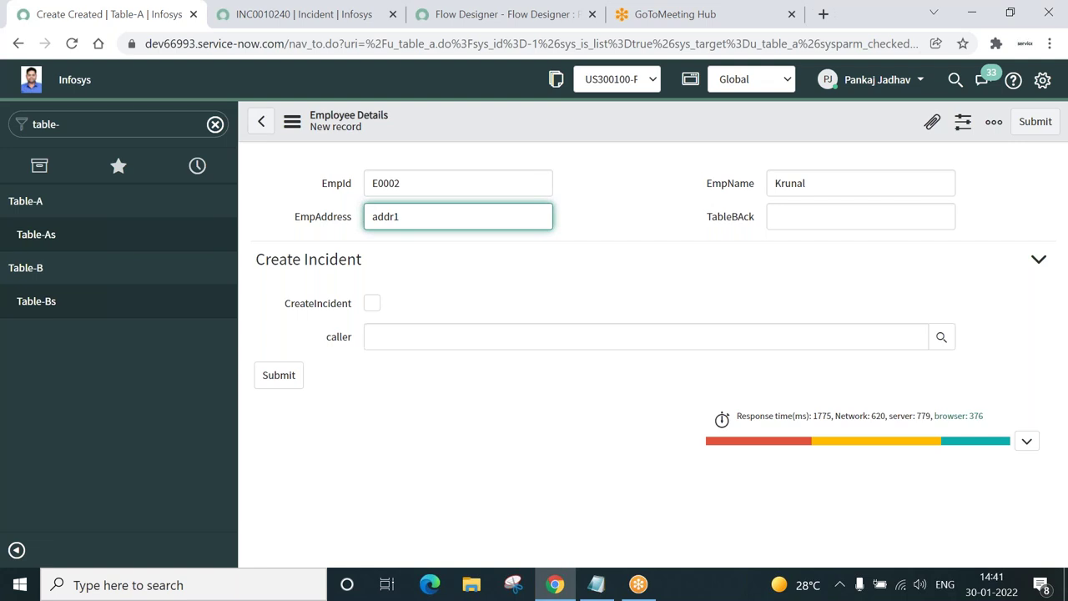
Enable CreateIncident on the new record, choose a caller from the user list, and save the record without leaving it.
{"action": "left_click", "coordinate": [372, 304]}
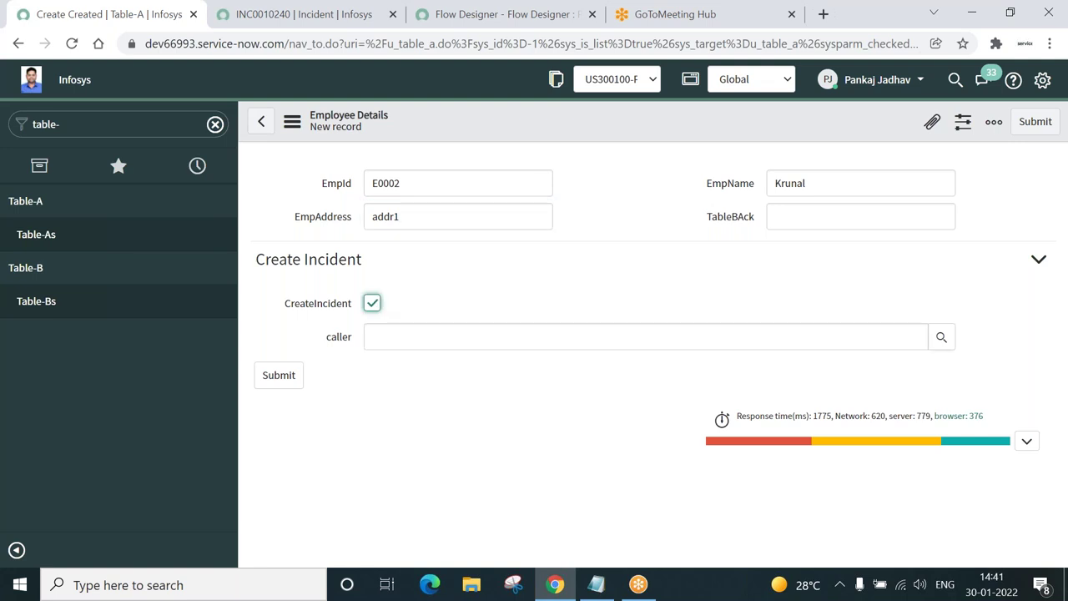
{"action": "left_click", "coordinate": [941, 338]}
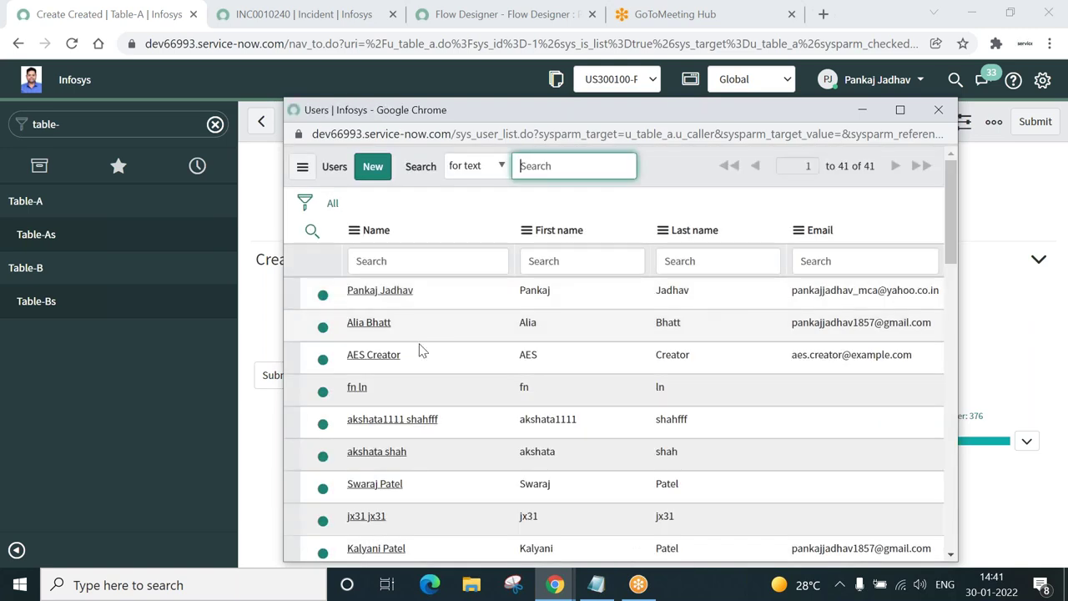
{"action": "left_click", "coordinate": [370, 487]}
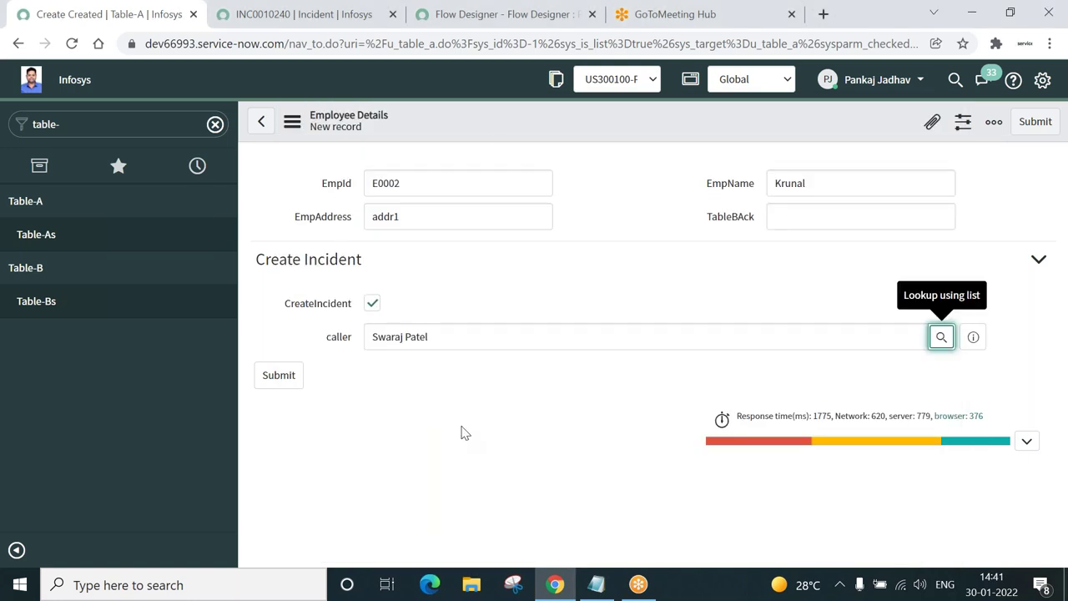
{"action": "right_click", "coordinate": [511, 121]}
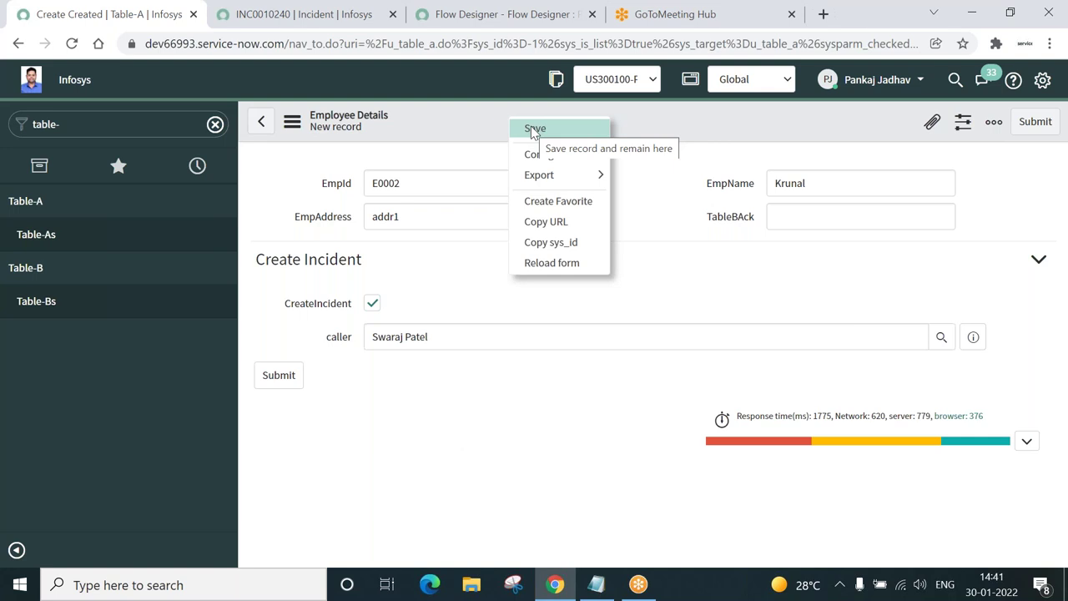
{"action": "left_click", "coordinate": [533, 129]}
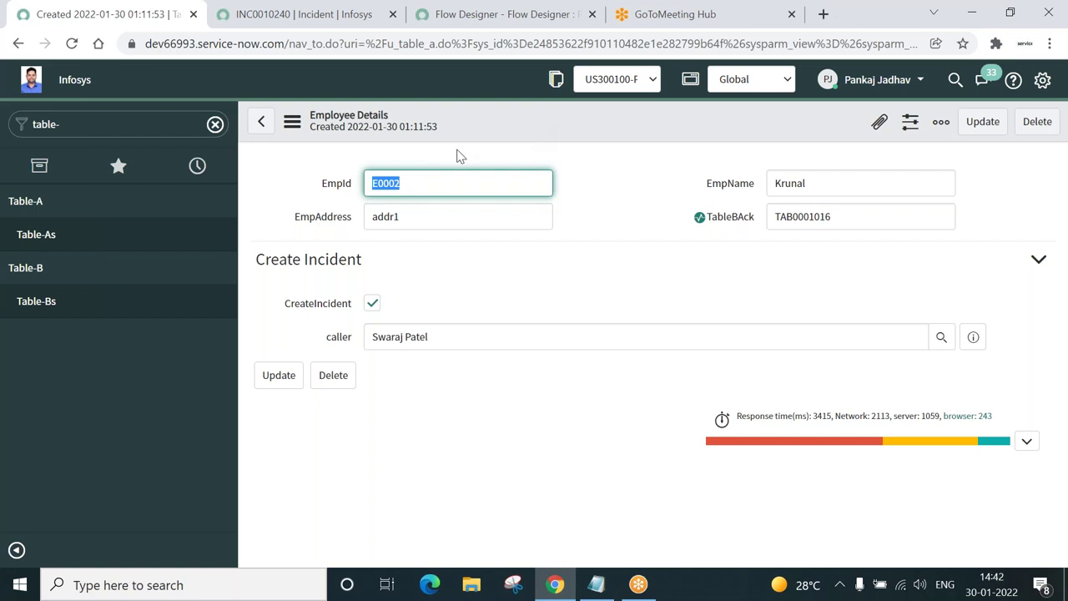
Open the newest incident from the Incident - Open list and examine the end of its short description.
{"action": "left_click", "coordinate": [269, 21]}
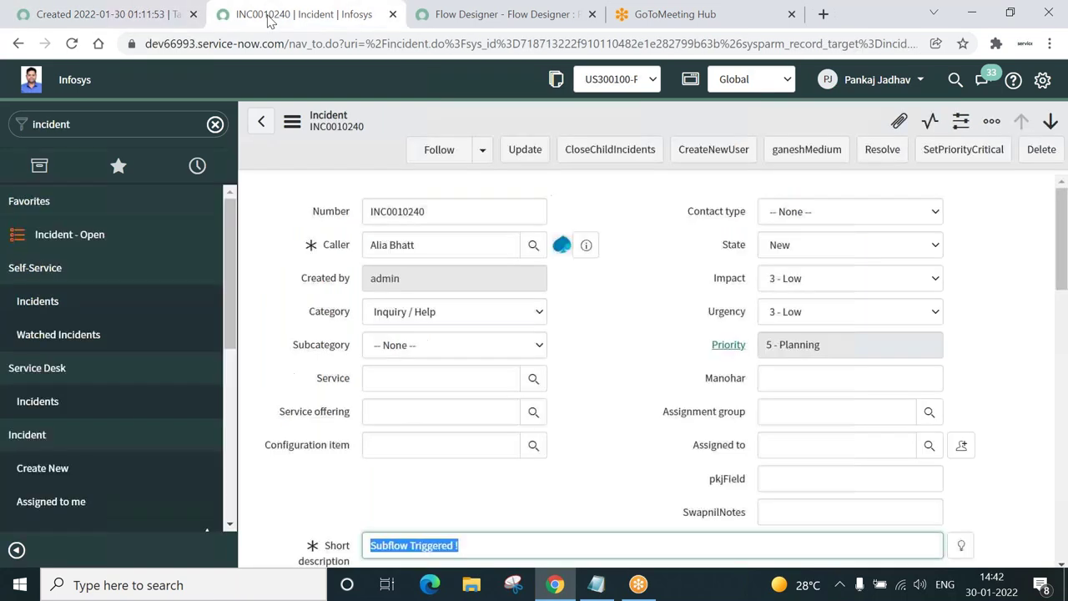
{"action": "left_click", "coordinate": [71, 238]}
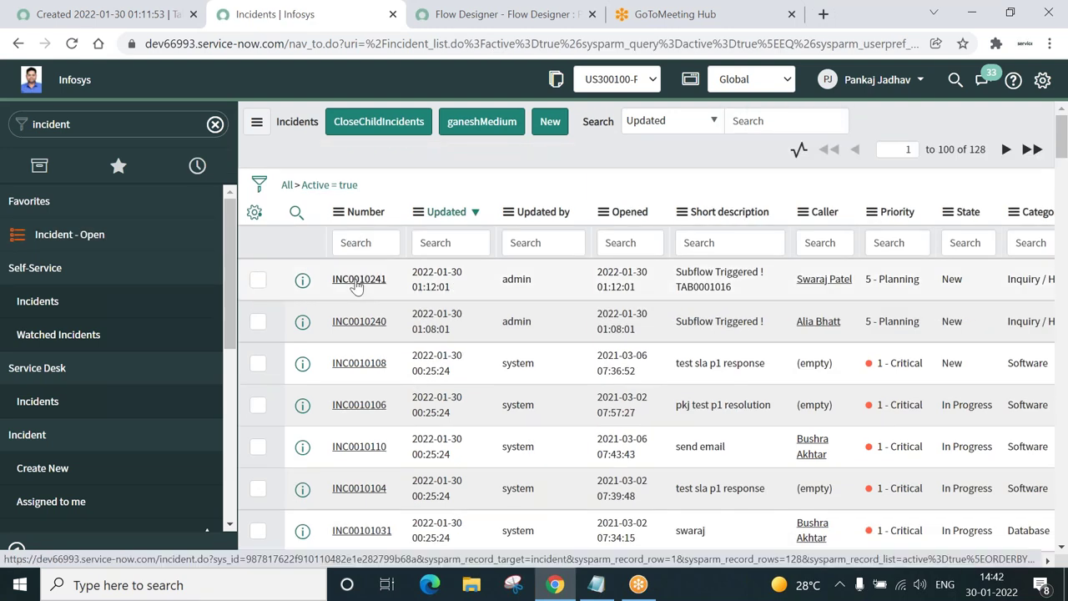
{"action": "left_click", "coordinate": [357, 285]}
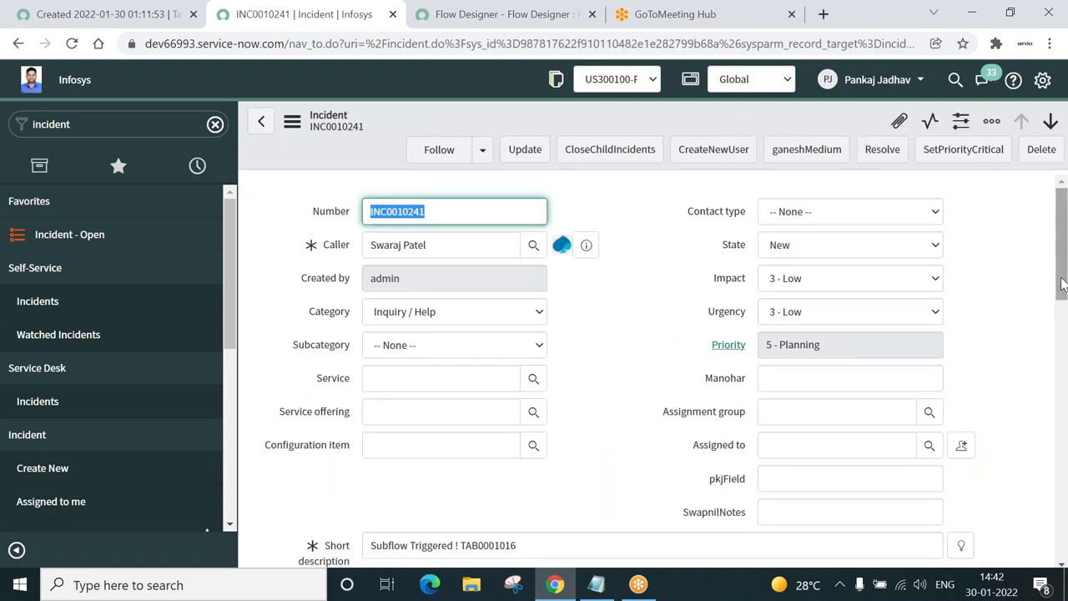
{"action": "scroll", "coordinate": [1061, 283], "scroll_direction": "down", "scroll_amount": 2}
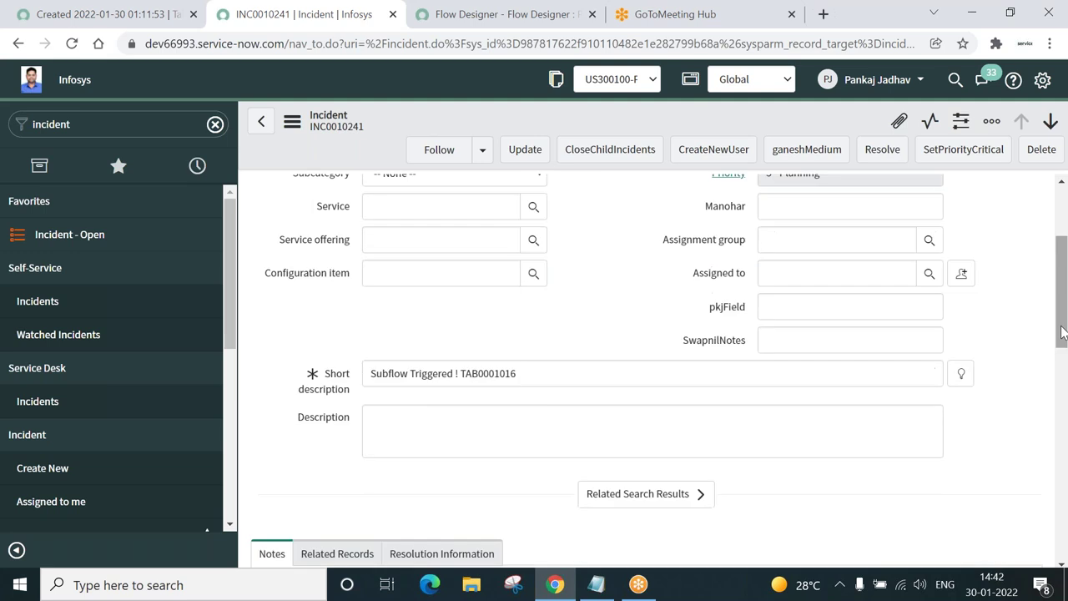
{"action": "double_click", "coordinate": [485, 373]}
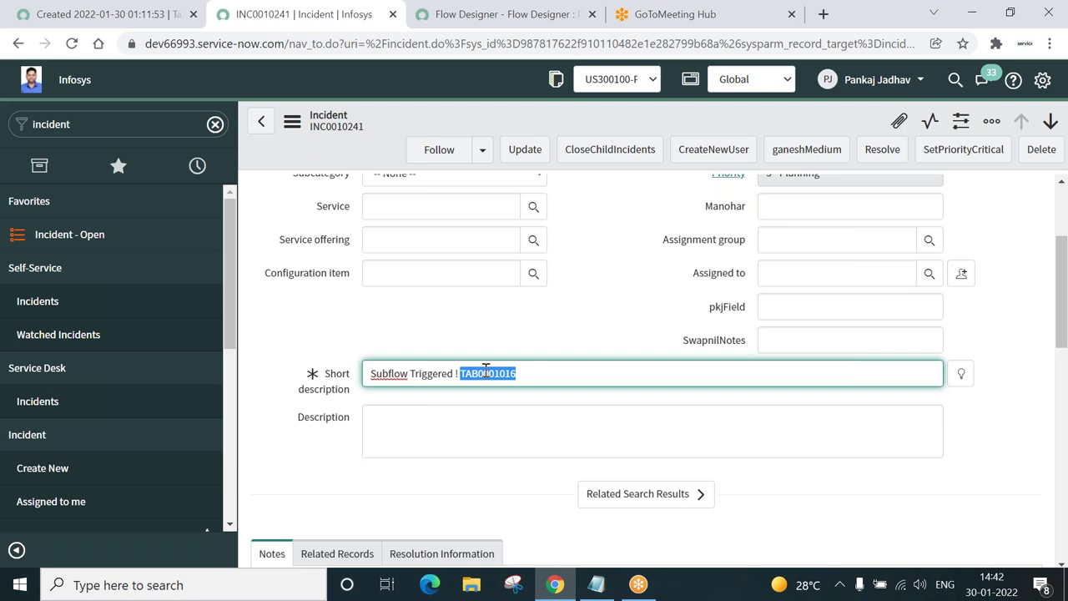
Compare the saved Table-A record's TableBAck value with the new incident's short description.
{"action": "left_click", "coordinate": [81, 15]}
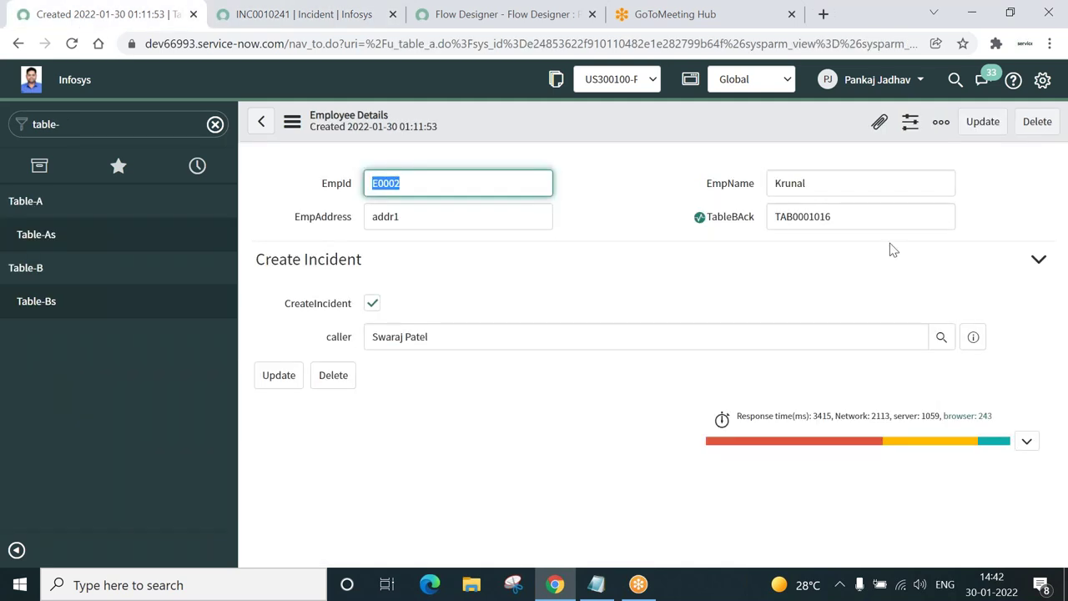
{"action": "double_click", "coordinate": [856, 217]}
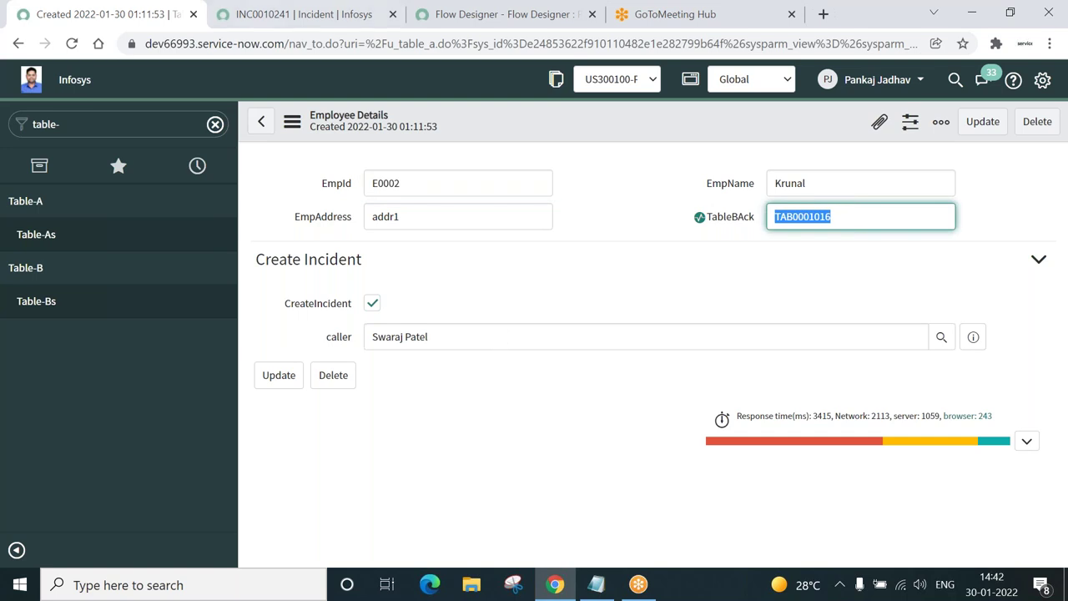
{"action": "left_click", "coordinate": [295, 15]}
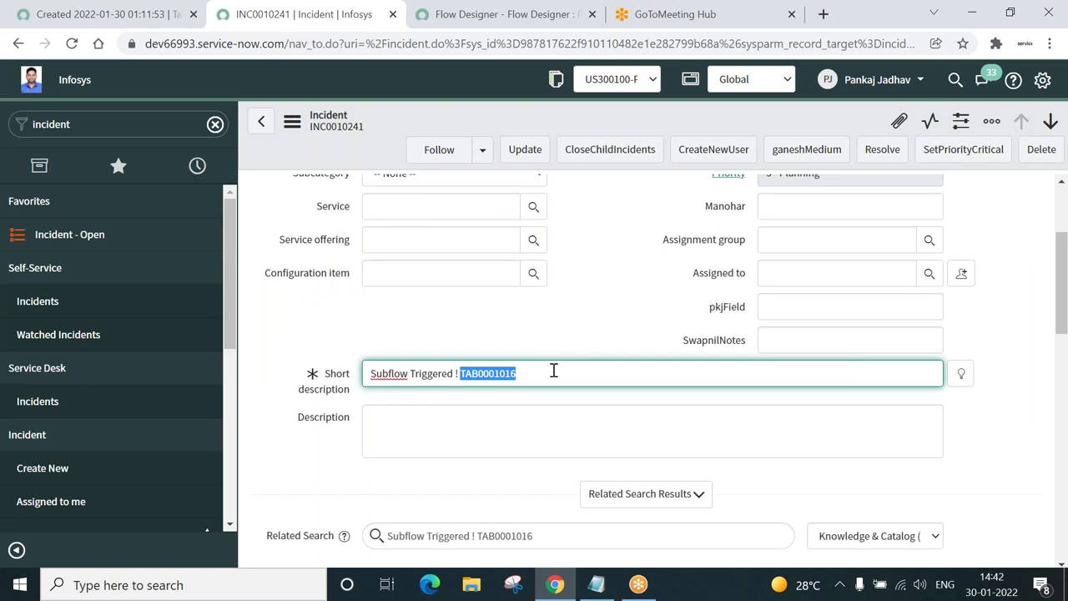
{"action": "left_click", "coordinate": [107, 18]}
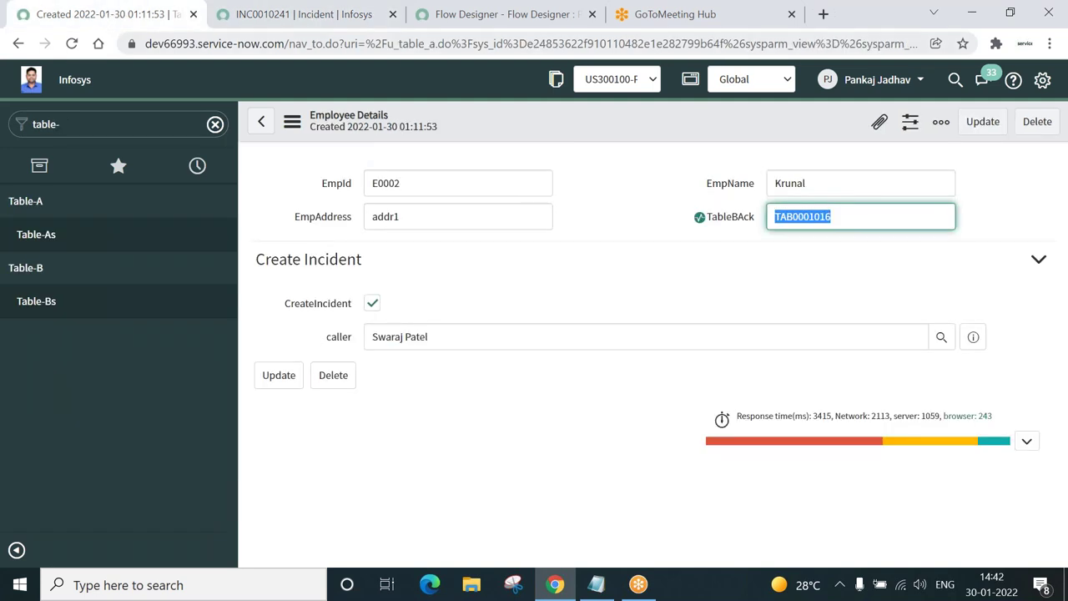
List the executions of the PushTblA_TblB flow and open the most recent one.
{"action": "left_click", "coordinate": [501, 14]}
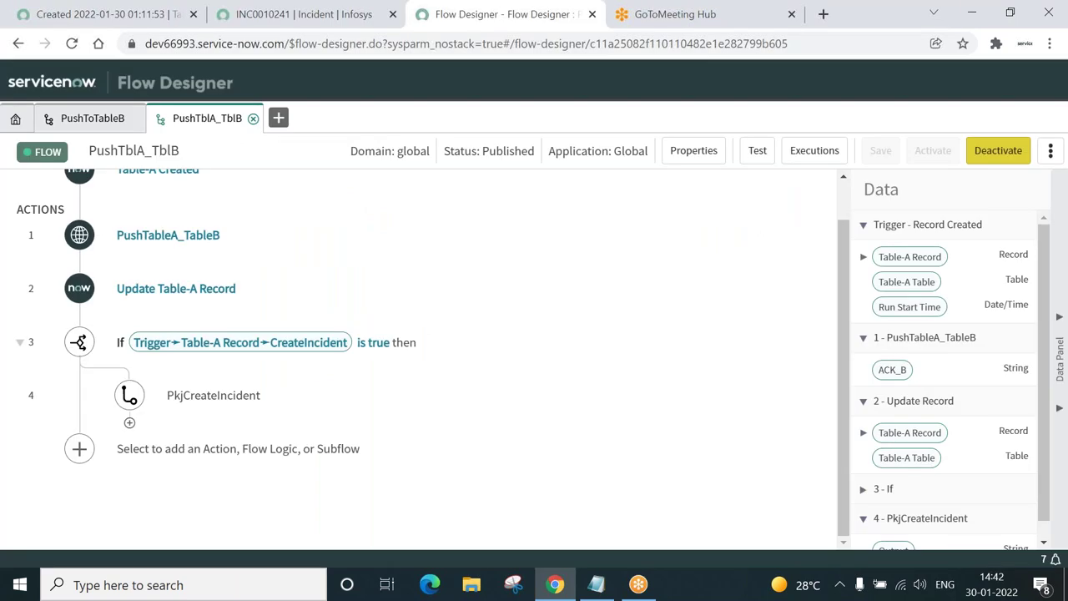
{"action": "left_click", "coordinate": [814, 151]}
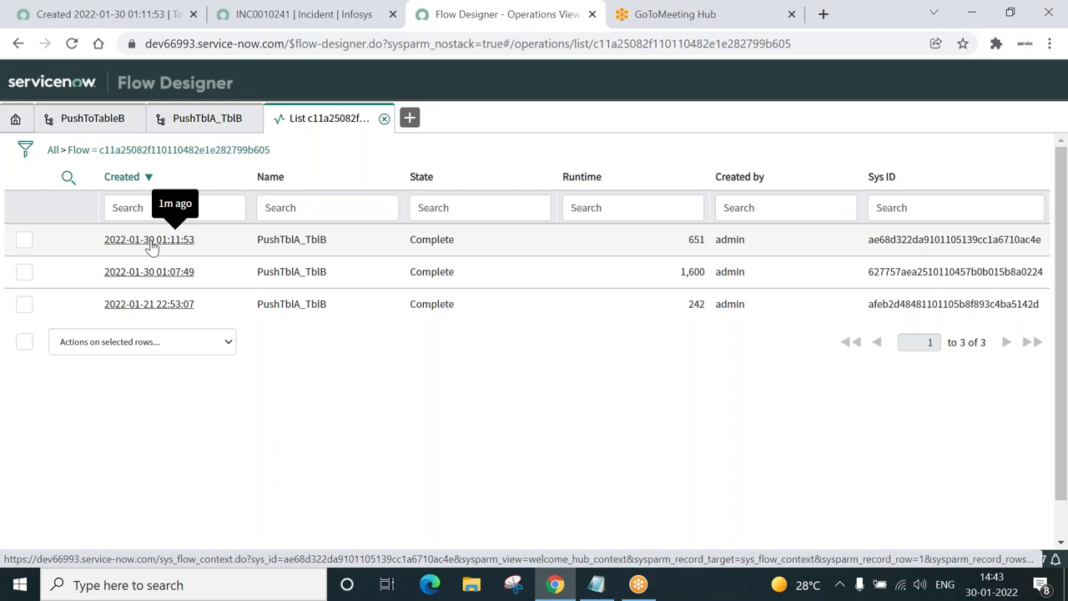
{"action": "left_click", "coordinate": [122, 181]}
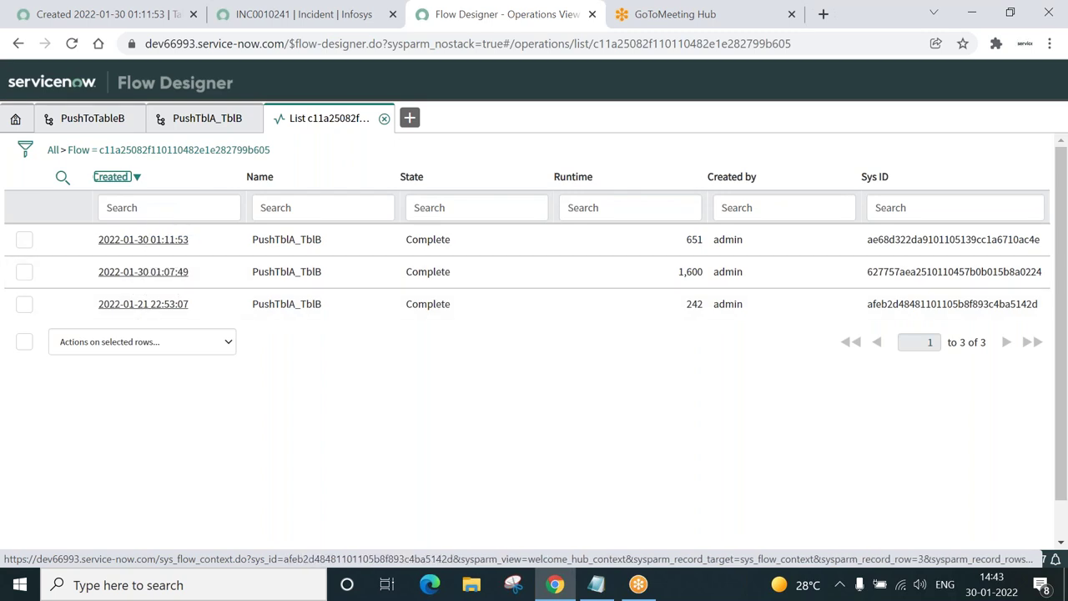
{"action": "left_click", "coordinate": [127, 240]}
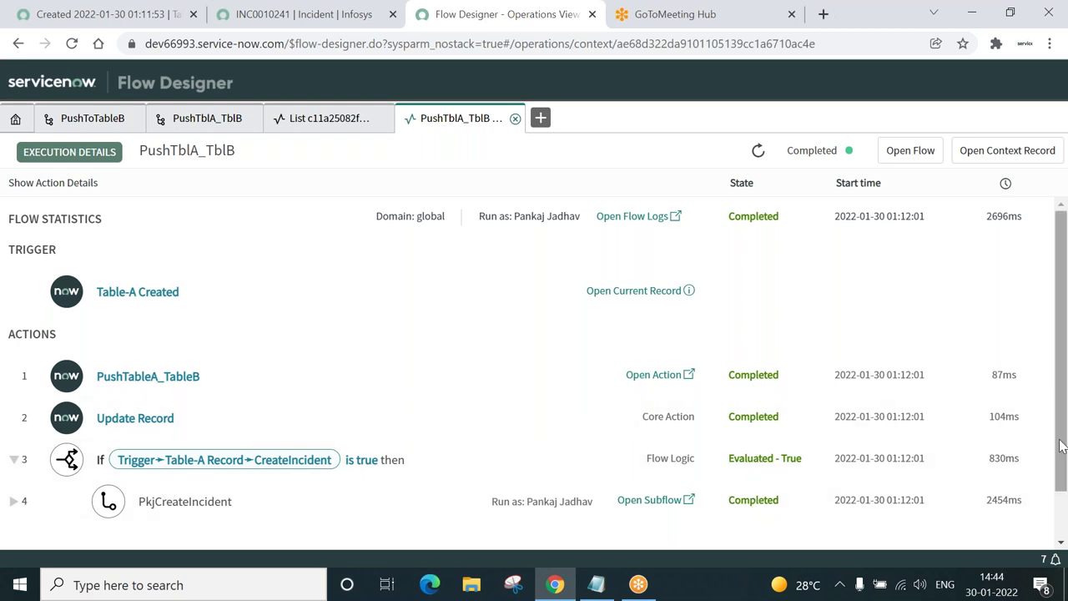
Examine the inputs, runtime values and output of the PkjCreateIncident step in the execution details.
{"action": "left_click_drag", "start_coordinate": [1060, 446], "coordinate": [832, 485]}
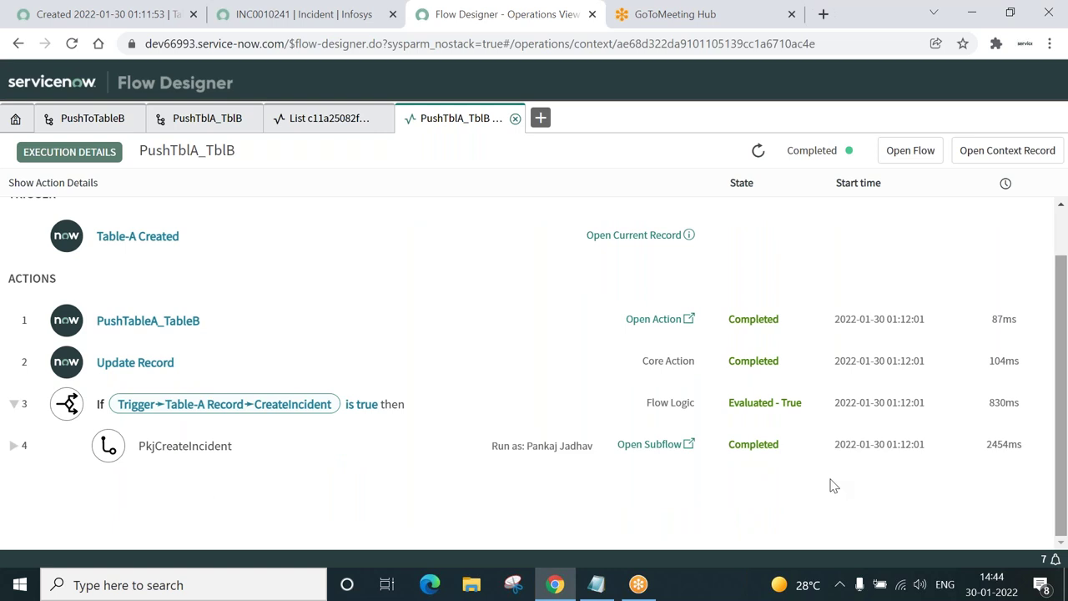
{"action": "left_click", "coordinate": [195, 453]}
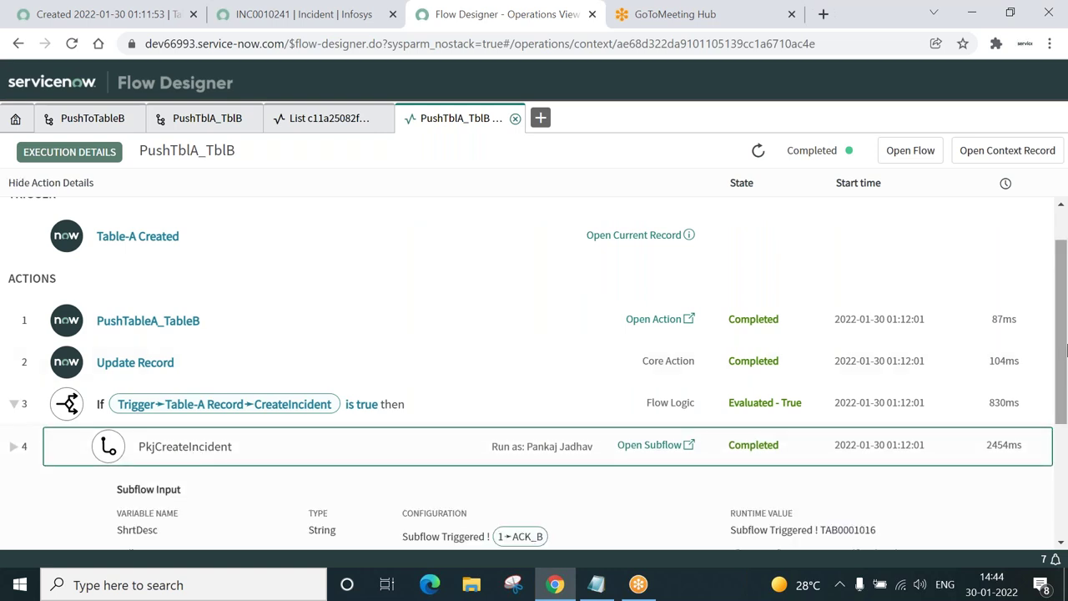
{"action": "scroll", "coordinate": [1064, 350], "scroll_direction": "down", "scroll_amount": 3}
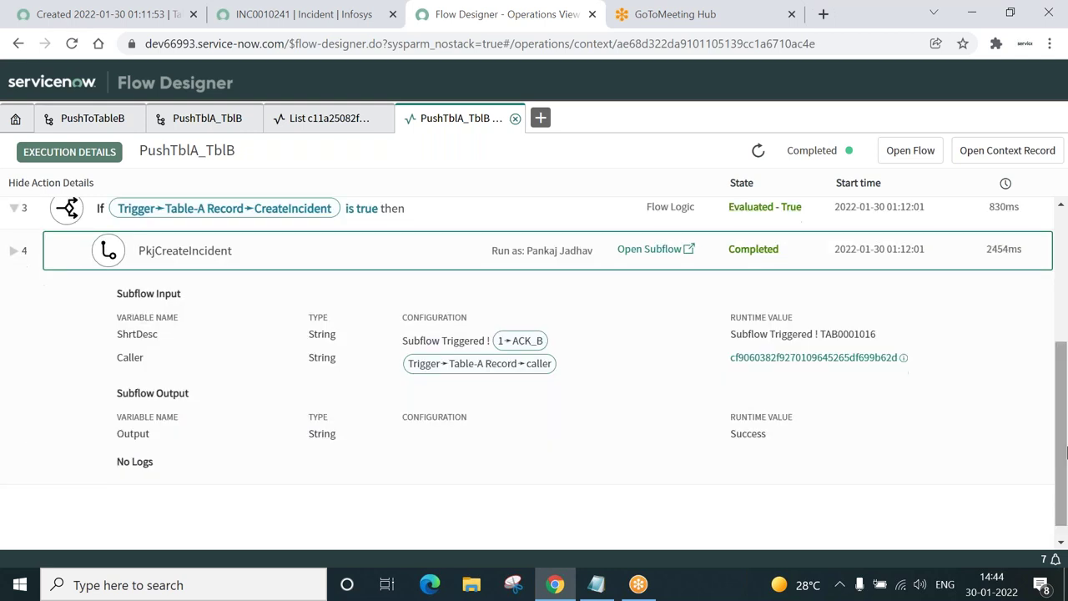
{"action": "double_click", "coordinate": [748, 433]}
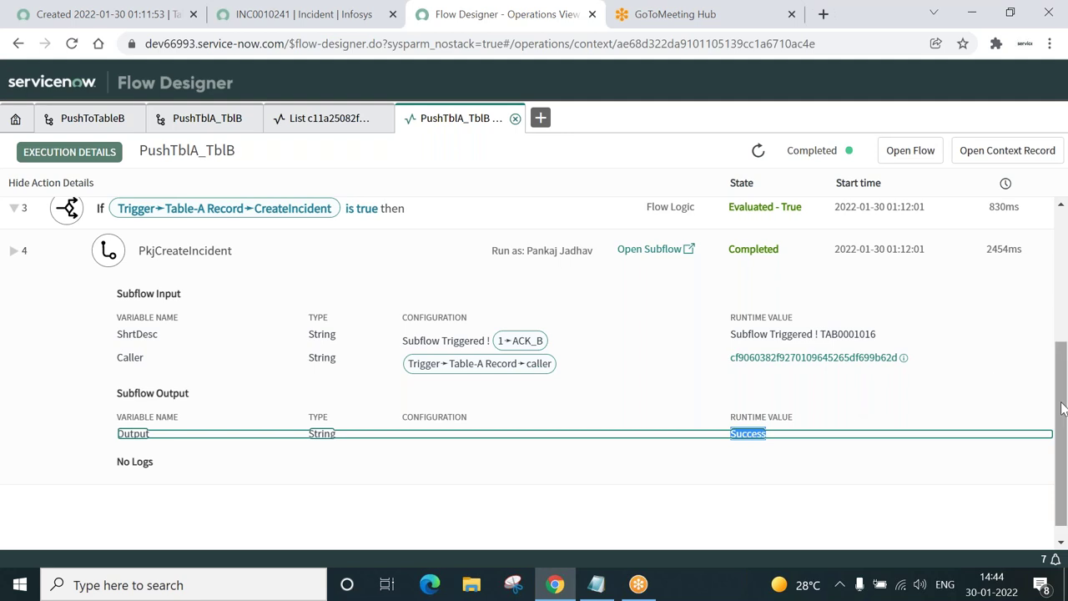
{"action": "left_click_drag", "start_coordinate": [1062, 408], "coordinate": [1064, 254]}
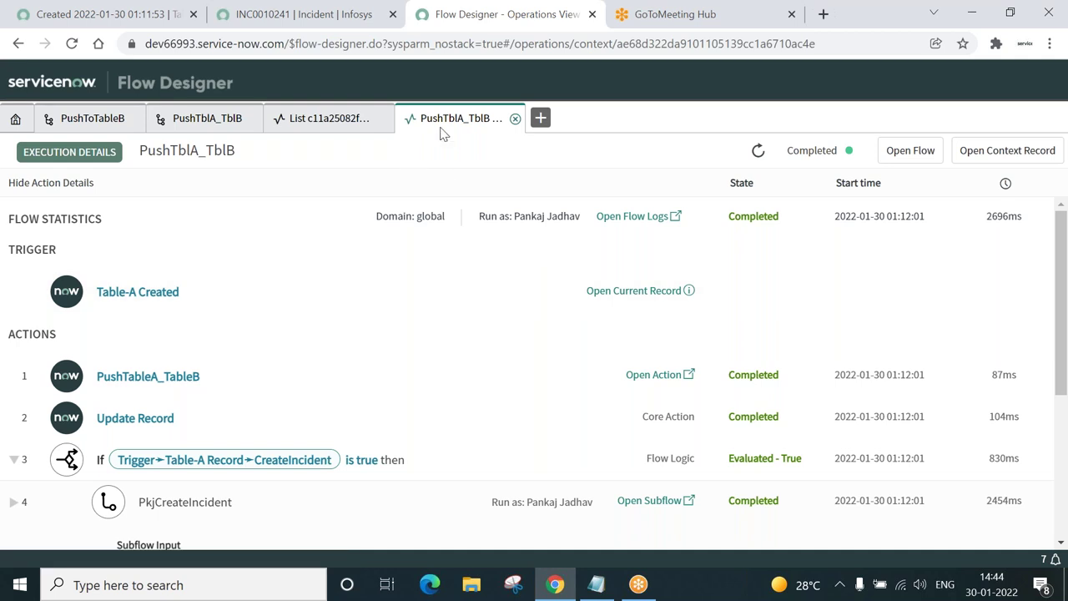
Close the execution details, execution list, PushTblA_TblB and PushToTableB, and return to the overview of all flows.
{"action": "left_click", "coordinate": [515, 120]}
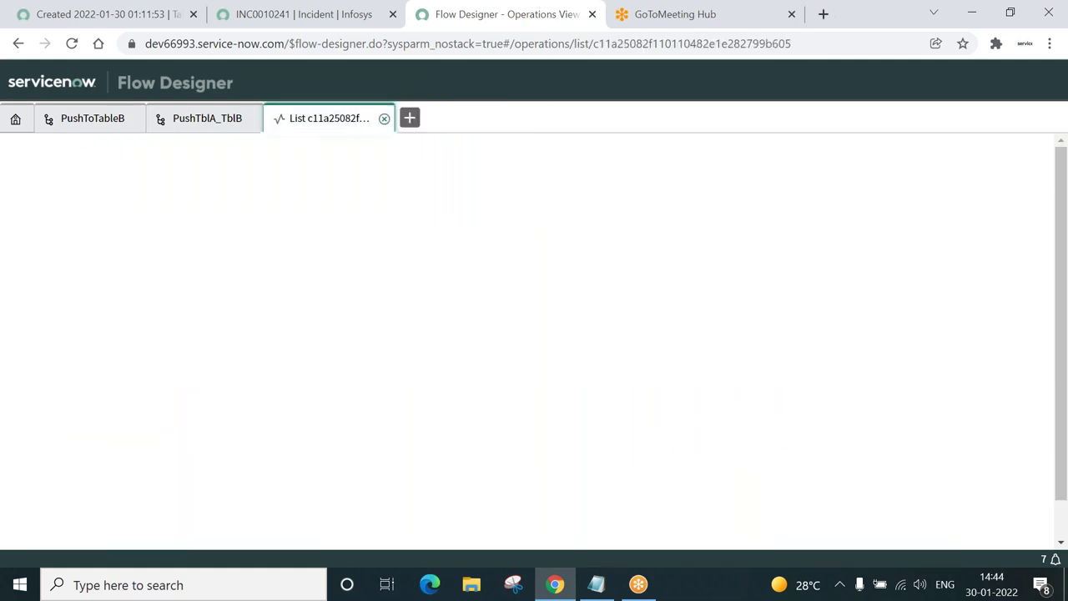
{"action": "left_click", "coordinate": [244, 125]}
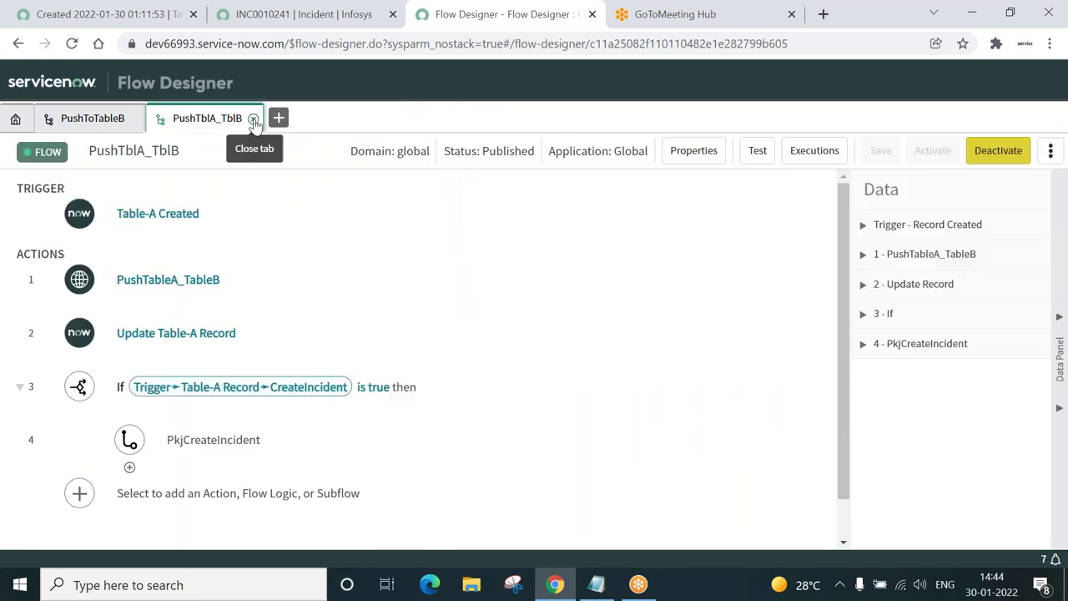
{"action": "left_click", "coordinate": [252, 118]}
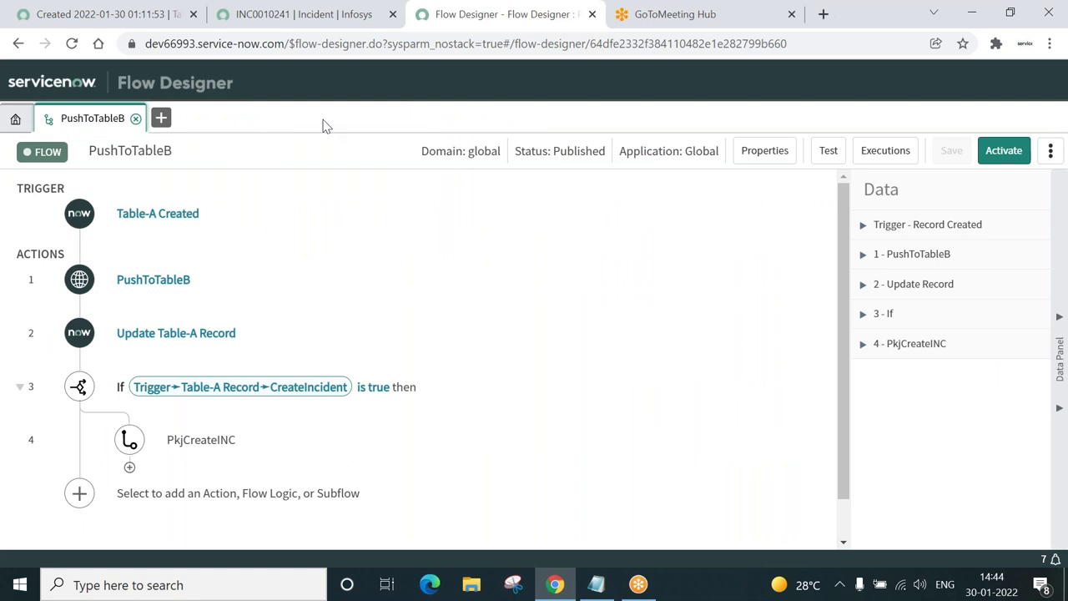
{"action": "left_click", "coordinate": [135, 120]}
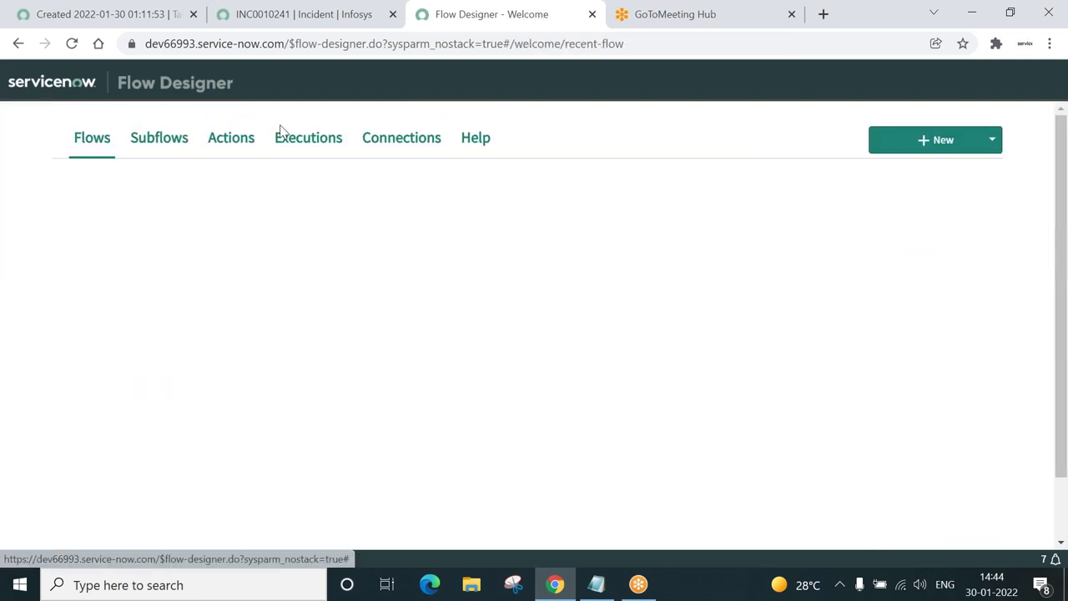
{"action": "left_click", "coordinate": [157, 137]}
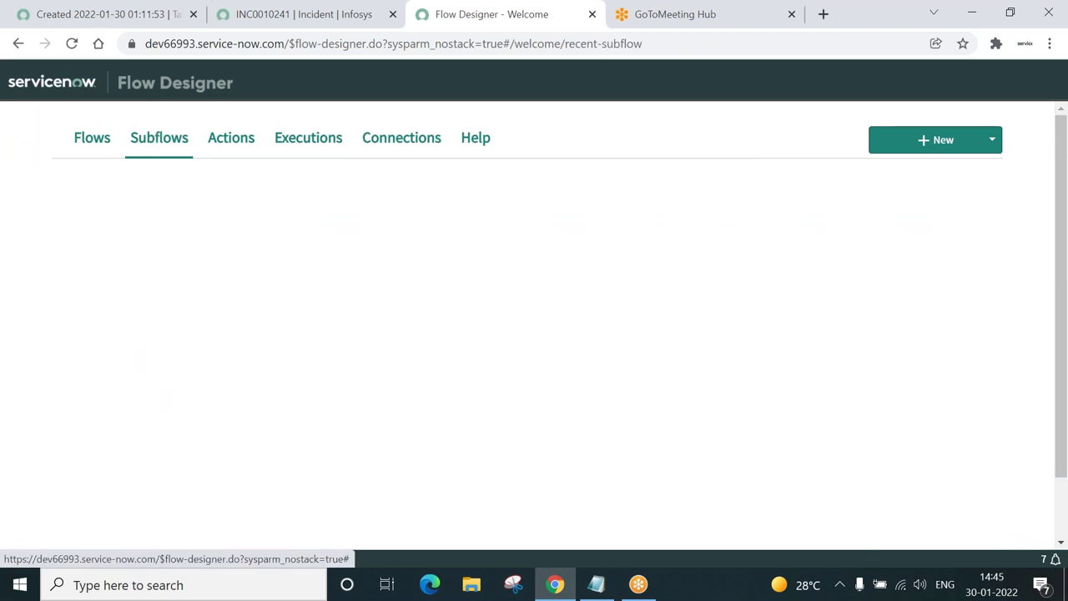
{"action": "left_click", "coordinate": [88, 141]}
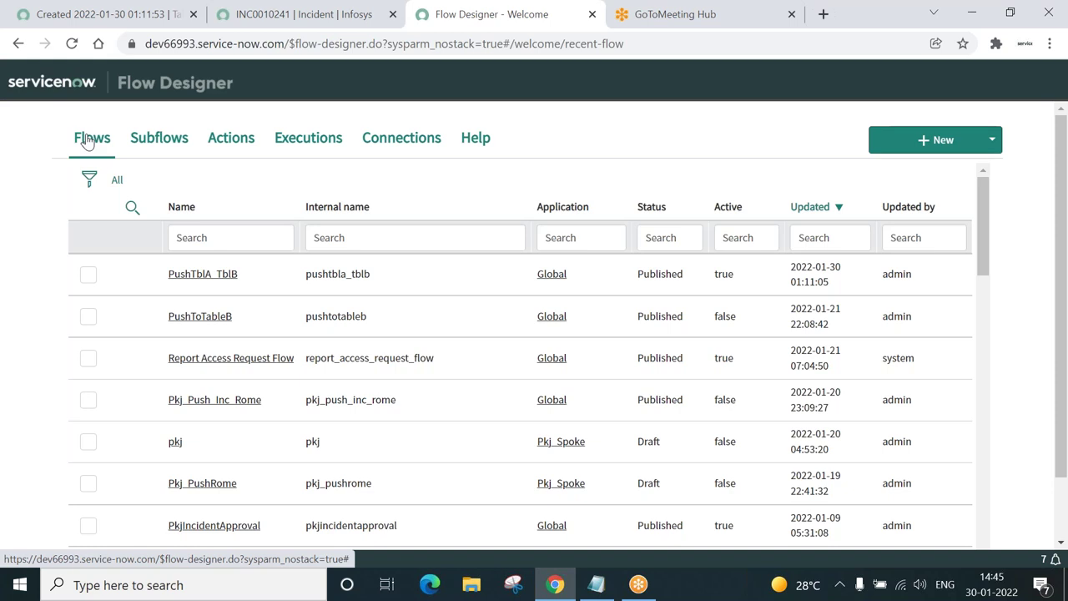
Open the PushTblA_TblB flow, and in the Table-A browser tab start a new Table-A record.
{"action": "left_click", "coordinate": [205, 276]}
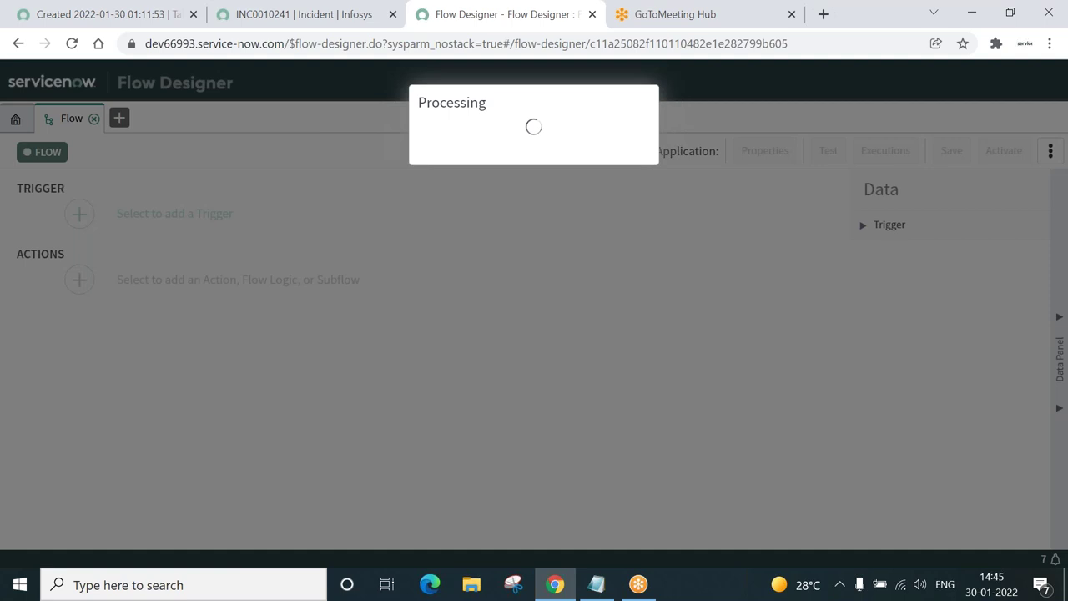
{"action": "left_click", "coordinate": [117, 15]}
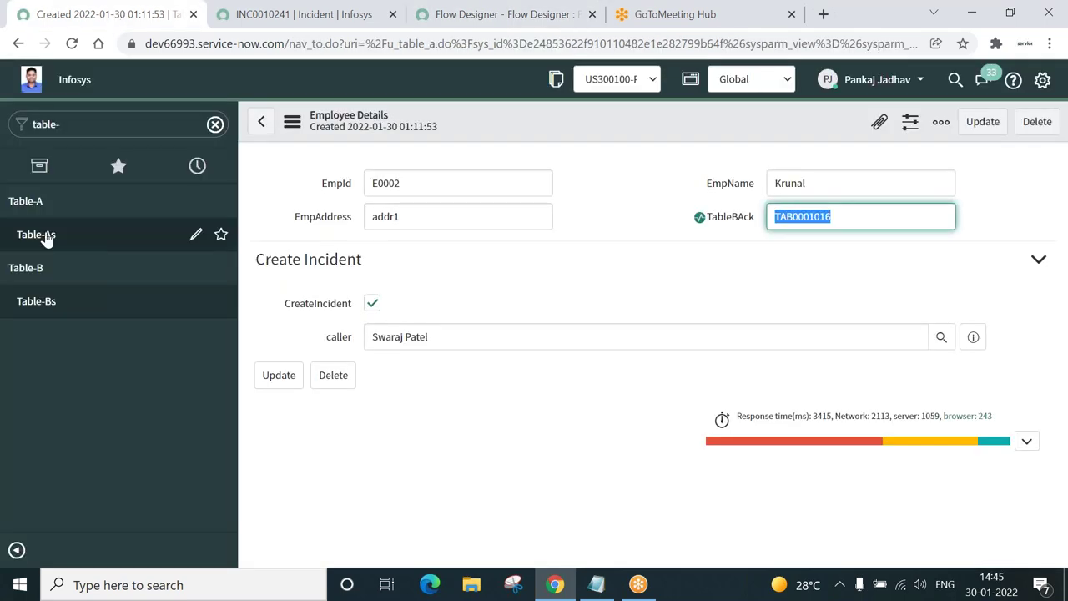
{"action": "left_click", "coordinate": [46, 236]}
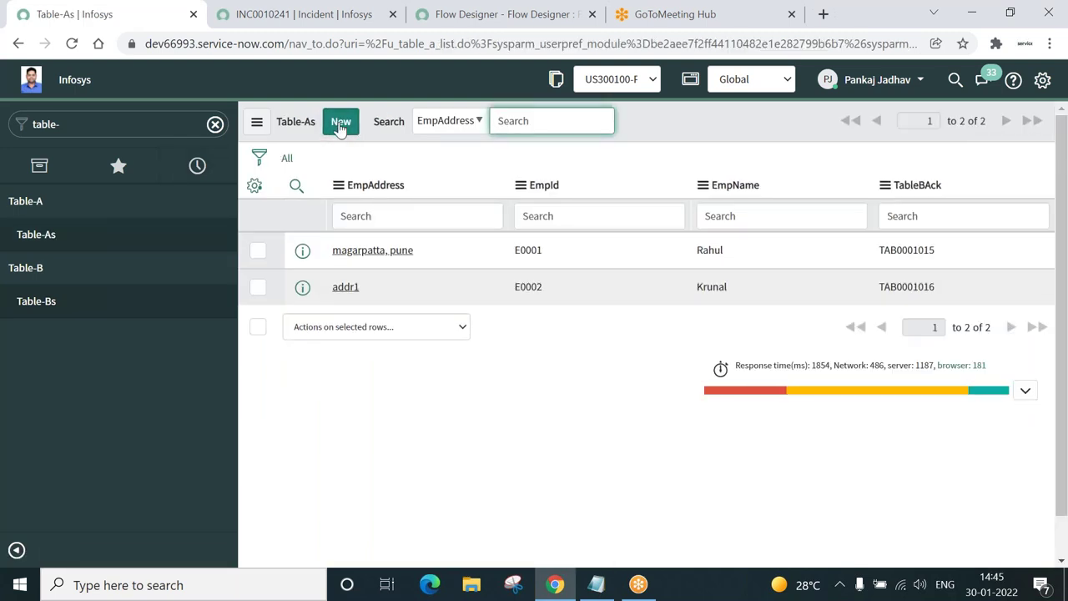
{"action": "left_click", "coordinate": [339, 123]}
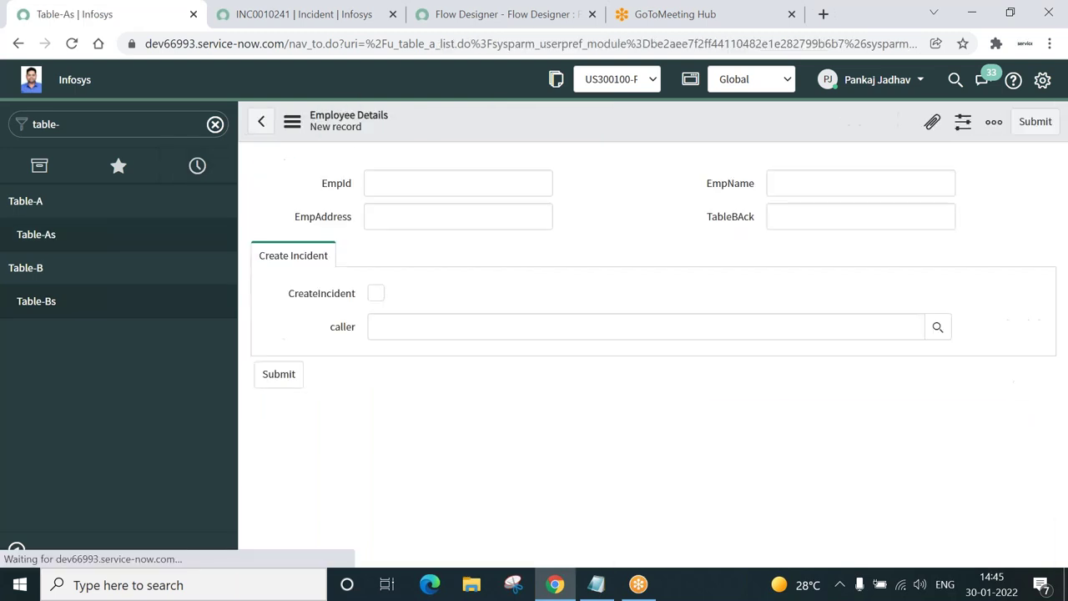
Enter the employee's ID and name, set EmpAddress to addr3, and save the record with CreateIncident unticked and no caller.
{"action": "type", "text": "E0003"}
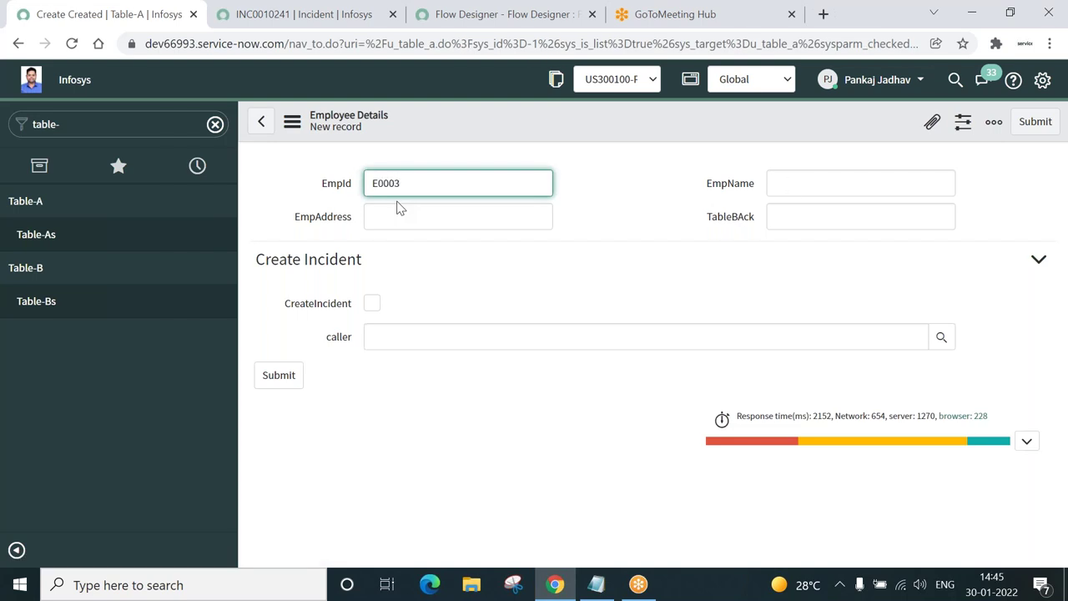
{"action": "left_click", "coordinate": [793, 185]}
{"action": "type", "text": "Akshata"}
{"action": "key", "text": "Tab"}
{"action": "type", "text": "addr3"}
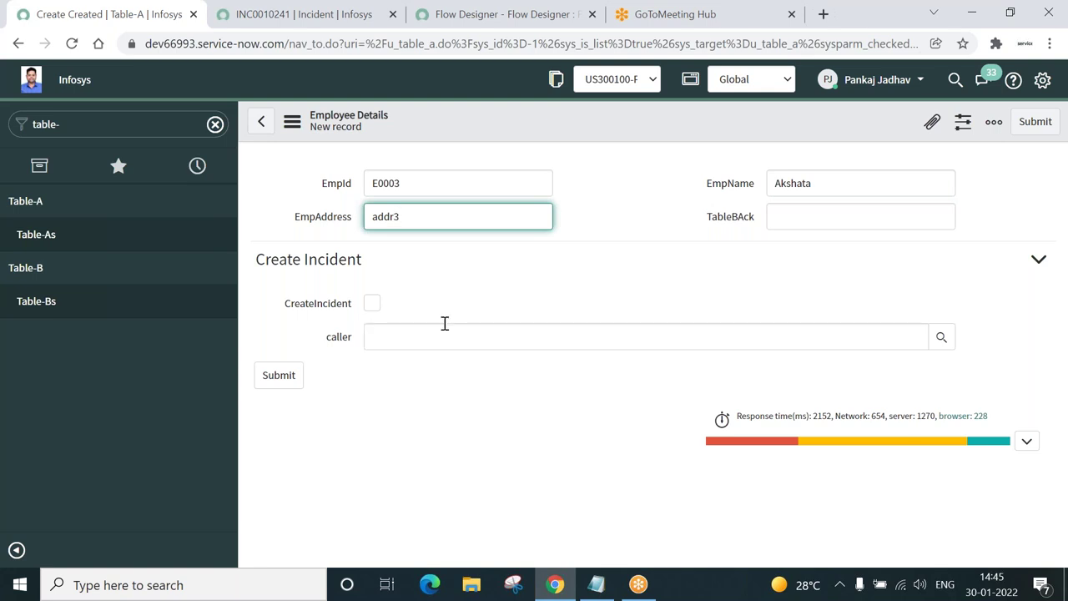
{"action": "right_click", "coordinate": [526, 123]}
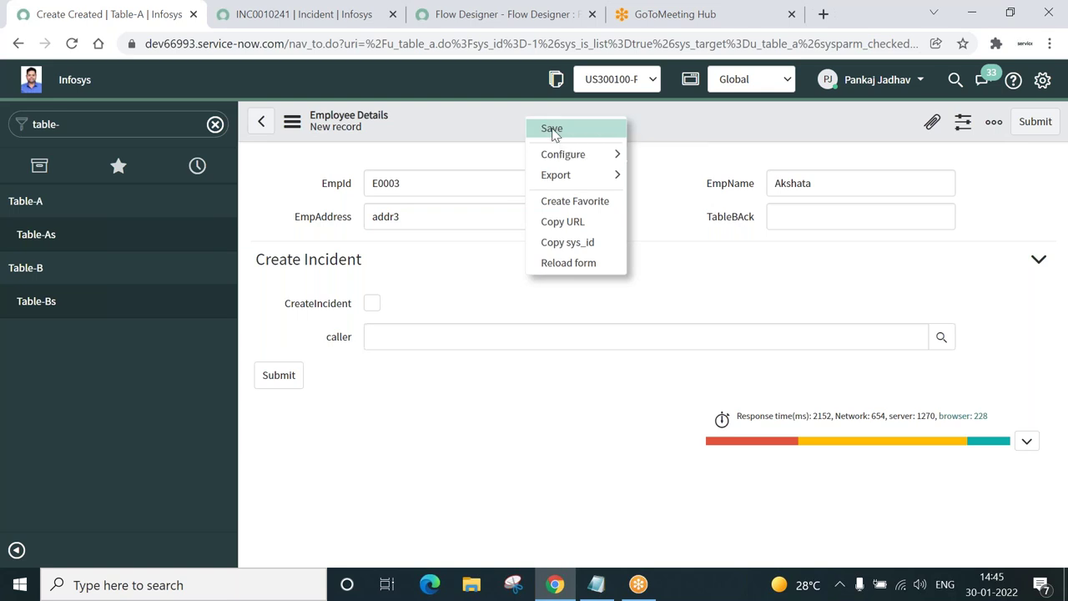
{"action": "left_click", "coordinate": [551, 129]}
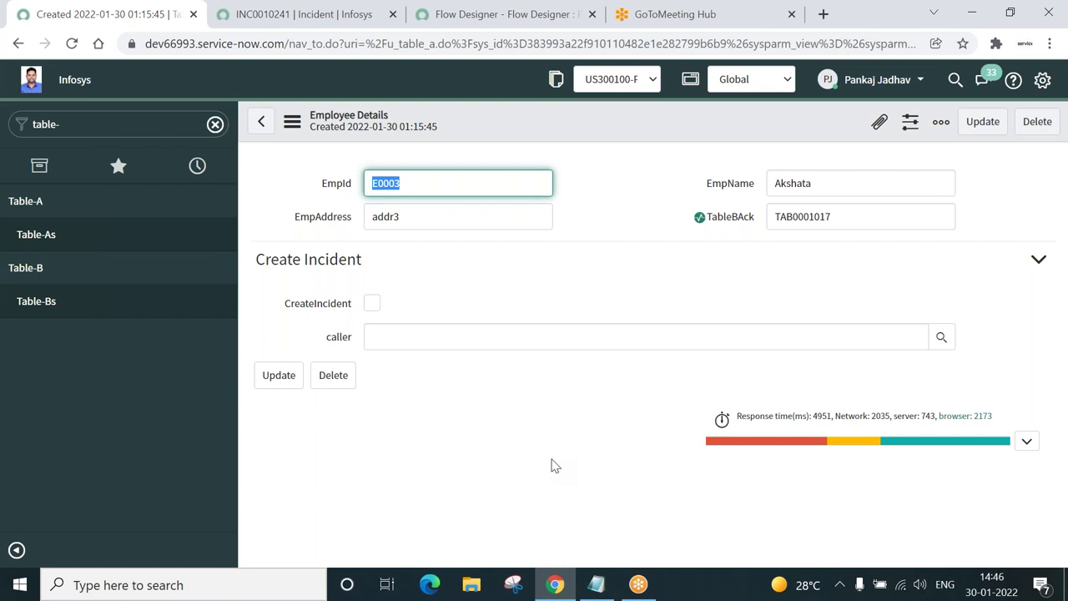
Check the number of the last created incident, and list the open incidents to look for a newer one.
{"action": "left_click", "coordinate": [257, 20]}
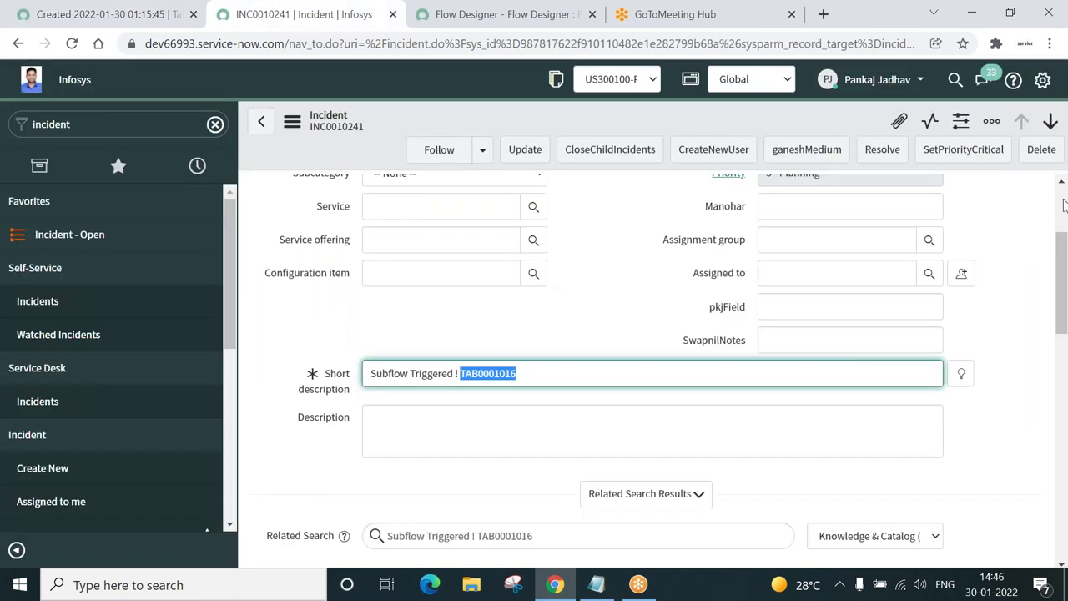
{"action": "scroll", "coordinate": [1063, 205], "scroll_direction": "up", "scroll_amount": 2}
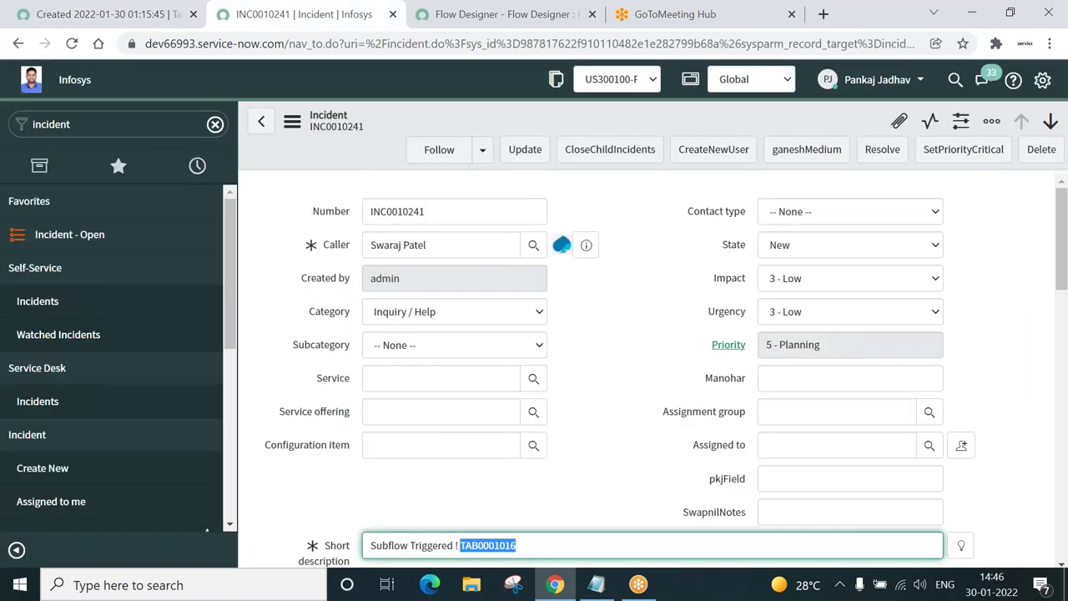
{"action": "left_click", "coordinate": [442, 210]}
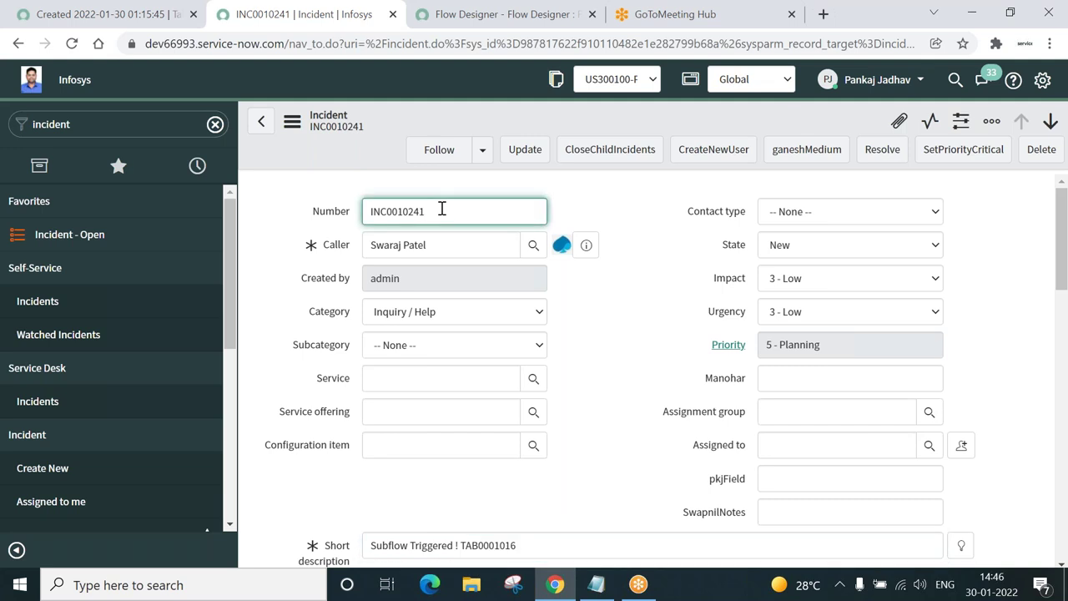
{"action": "left_click", "coordinate": [60, 238]}
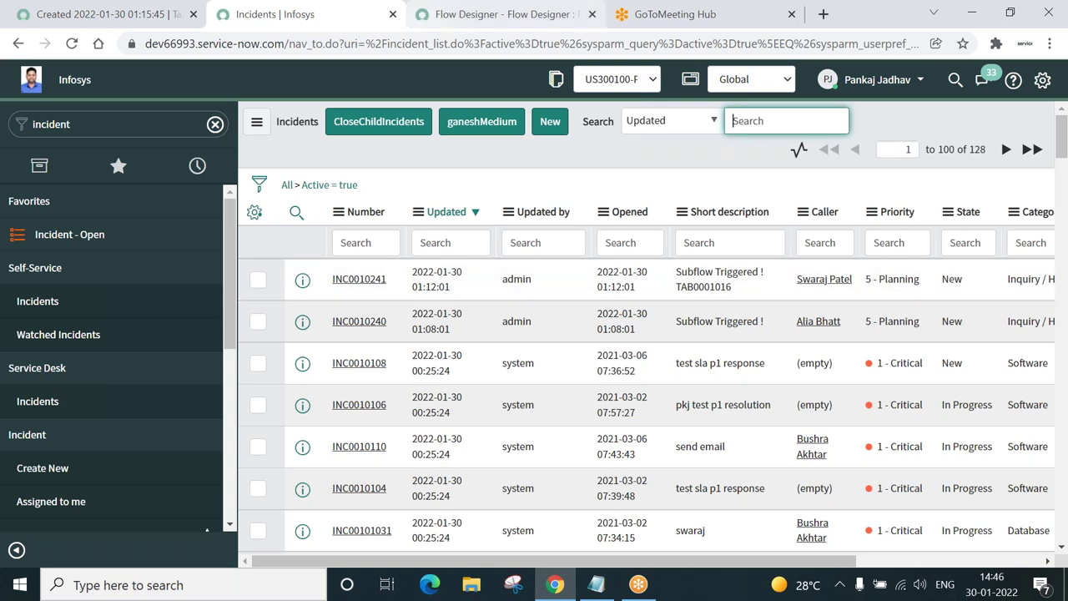
Open the most recent execution of PushTblA_TblB and examine the state of its If condition and PkjCreateIncident step.
{"action": "key", "text": "ctrl+Tab"}
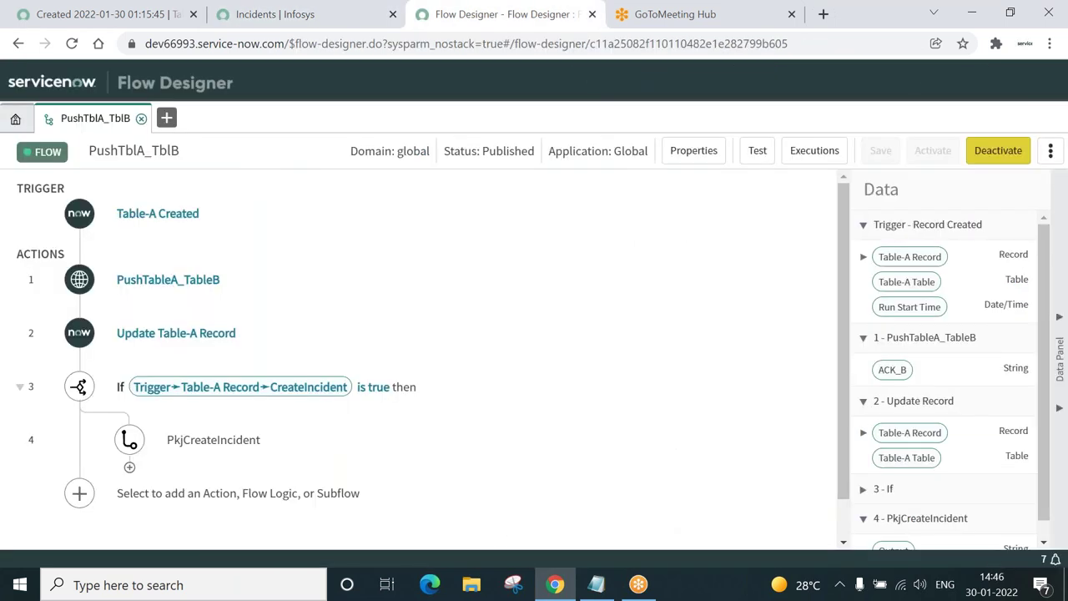
{"action": "left_click", "coordinate": [802, 151]}
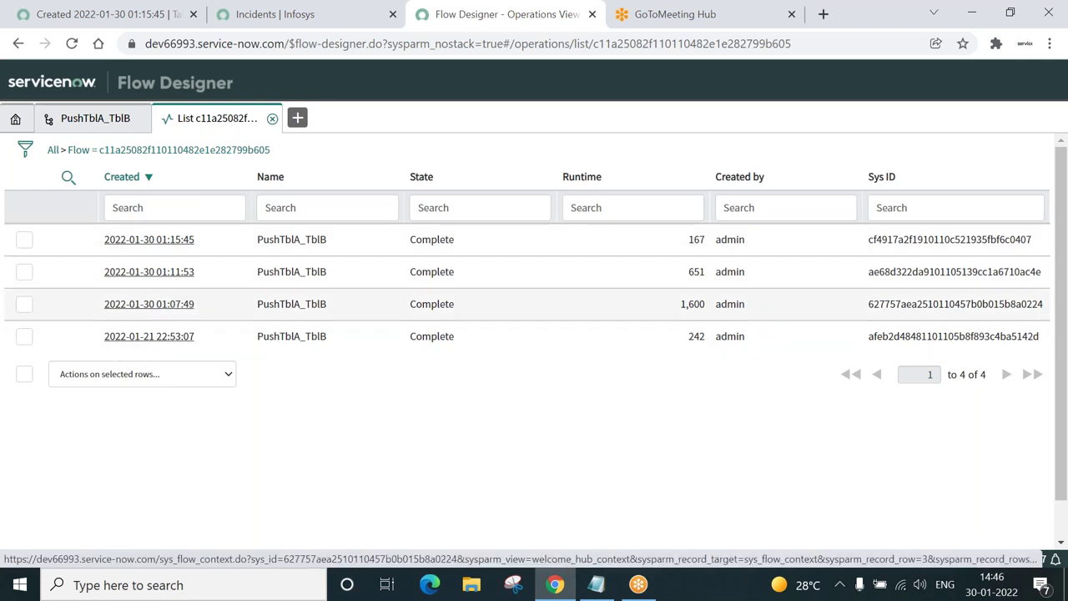
{"action": "left_click", "coordinate": [150, 241]}
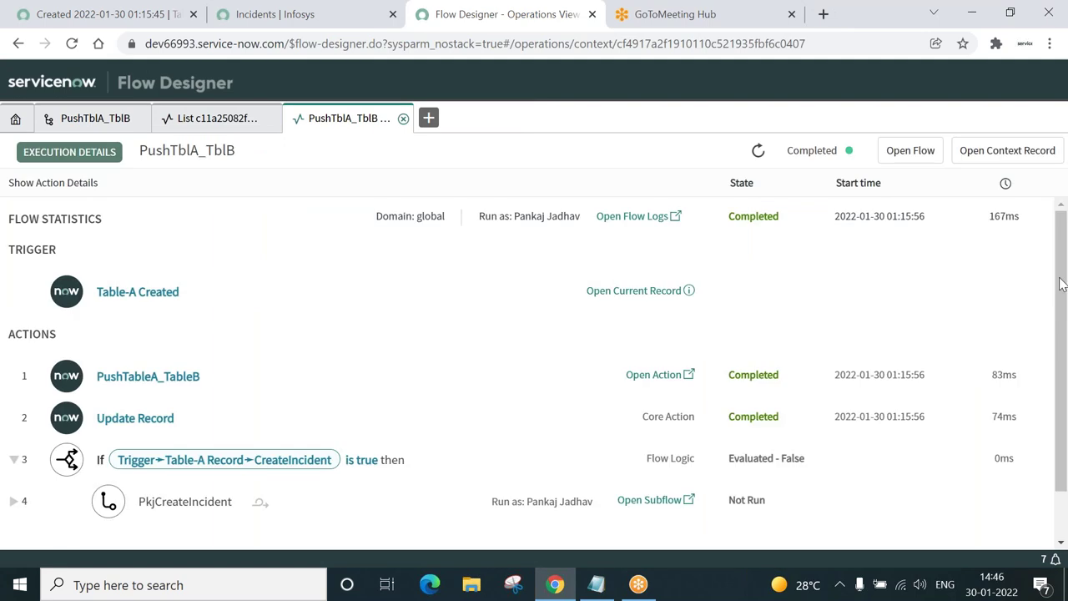
{"action": "left_click_drag", "start_coordinate": [1065, 286], "coordinate": [1064, 332]}
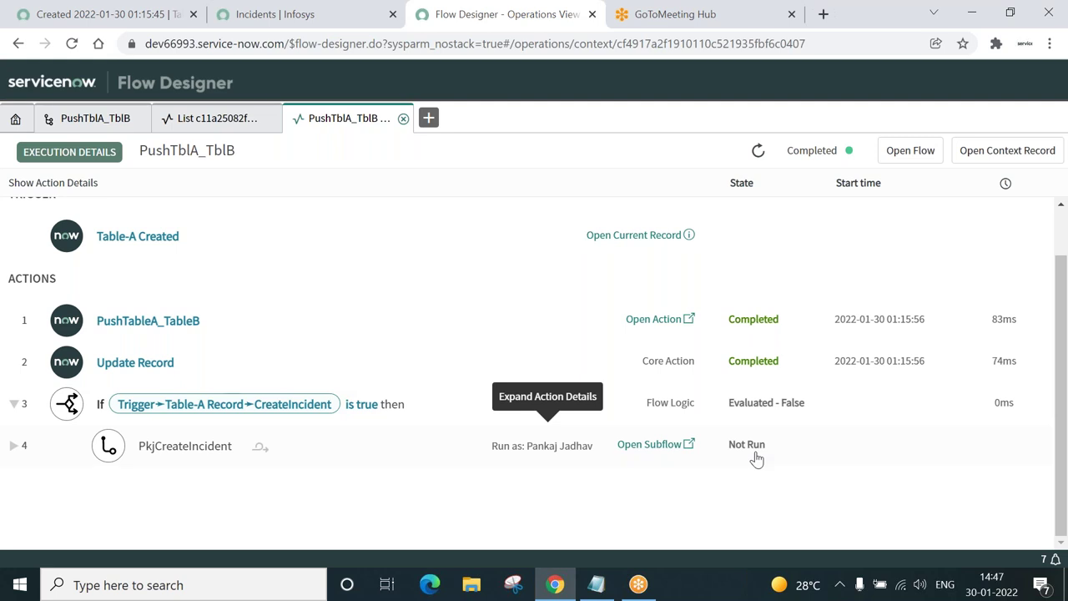
Close the execution details, the execution list and the PushTblA_TblB flow.
{"action": "left_click", "coordinate": [404, 119]}
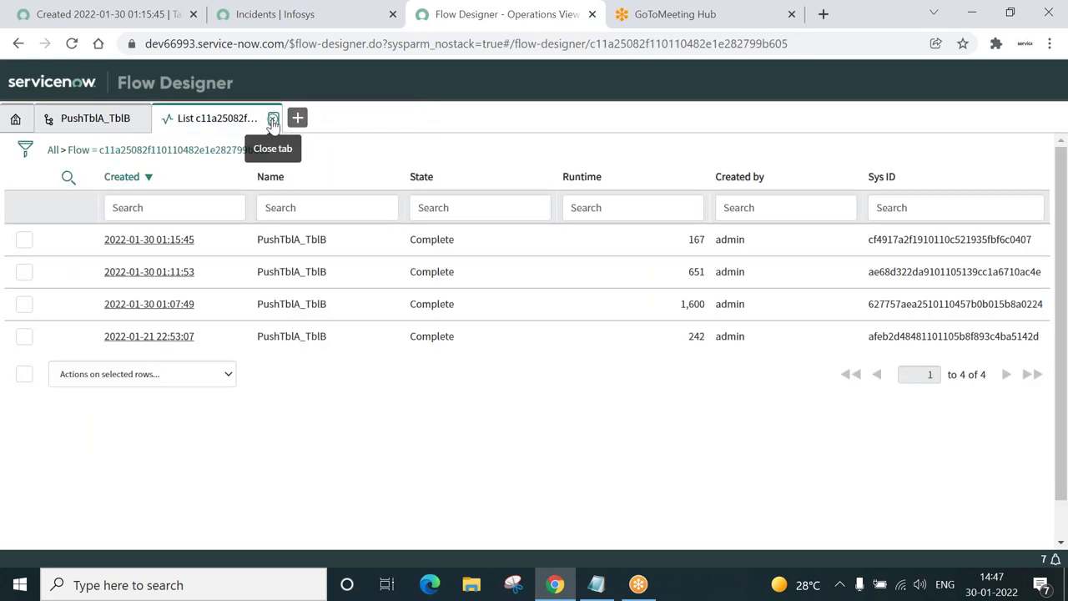
{"action": "left_click", "coordinate": [272, 121]}
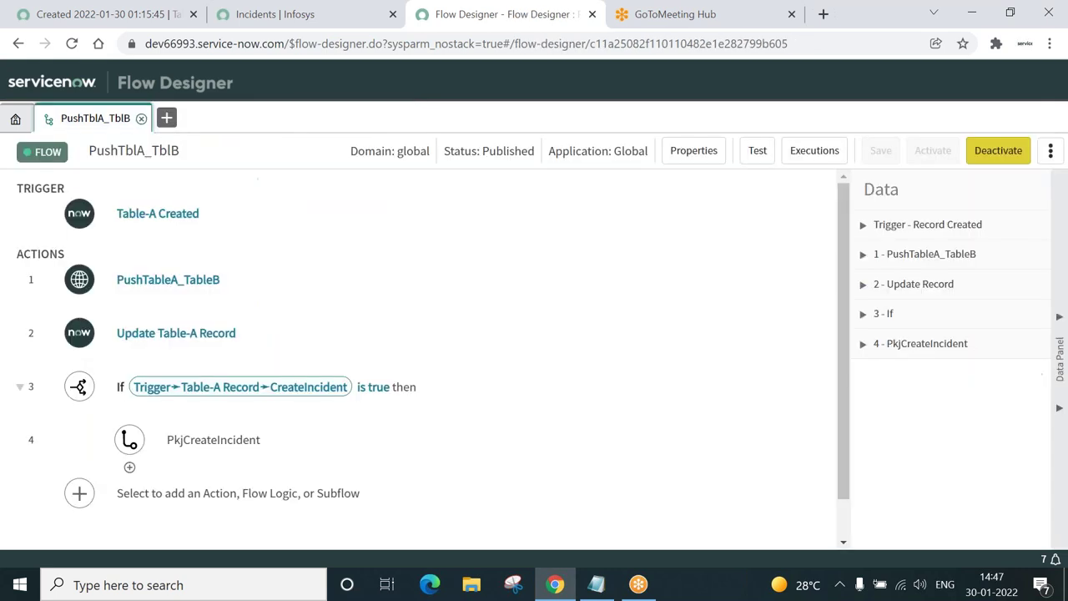
{"action": "left_click", "coordinate": [142, 120]}
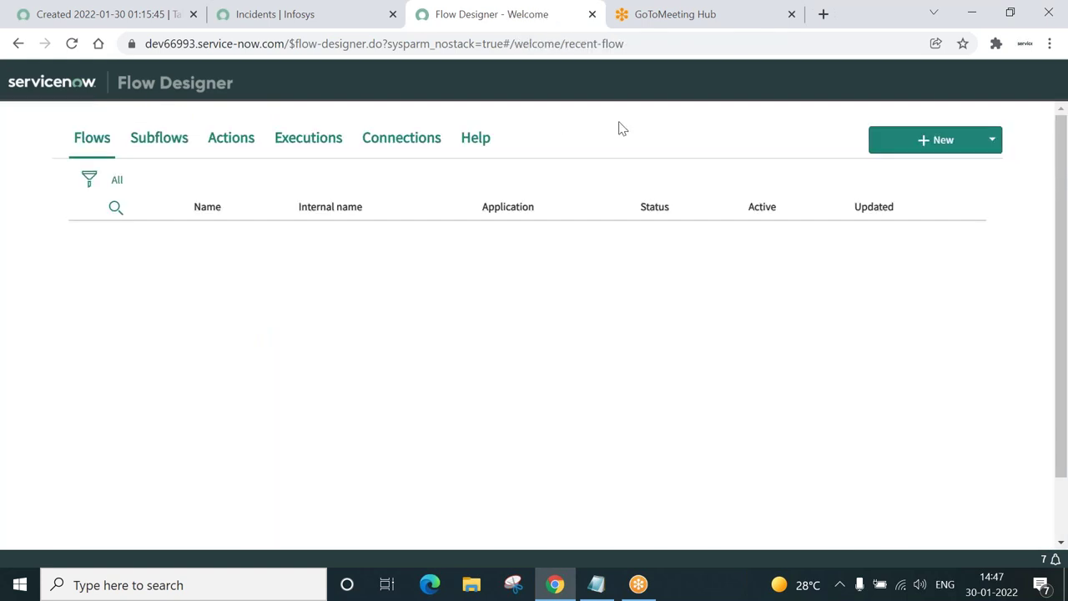